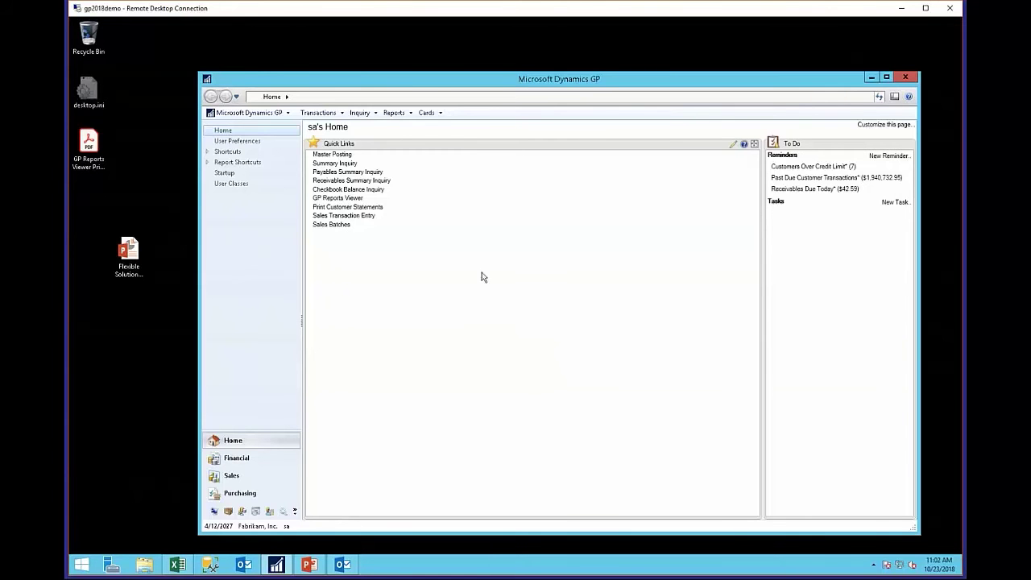
- Open the Inquiry menu on the Fabrikam, Inc. home page
click(360, 113)
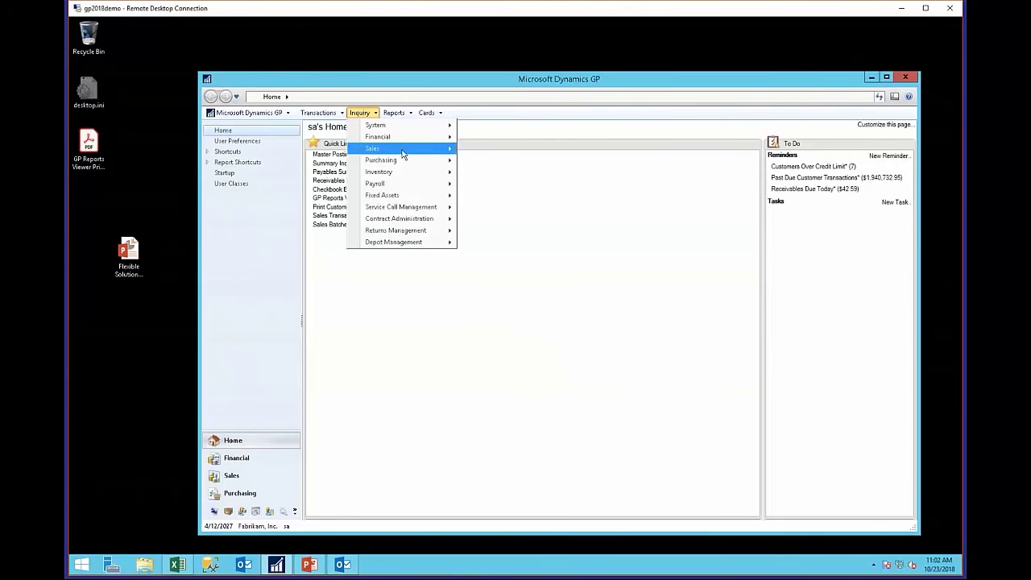
- In Sales Transaction by Customer, step through customers to ALTONMAN0001 and print its Customer History report
mouse_move(407, 150)
click(504, 149)
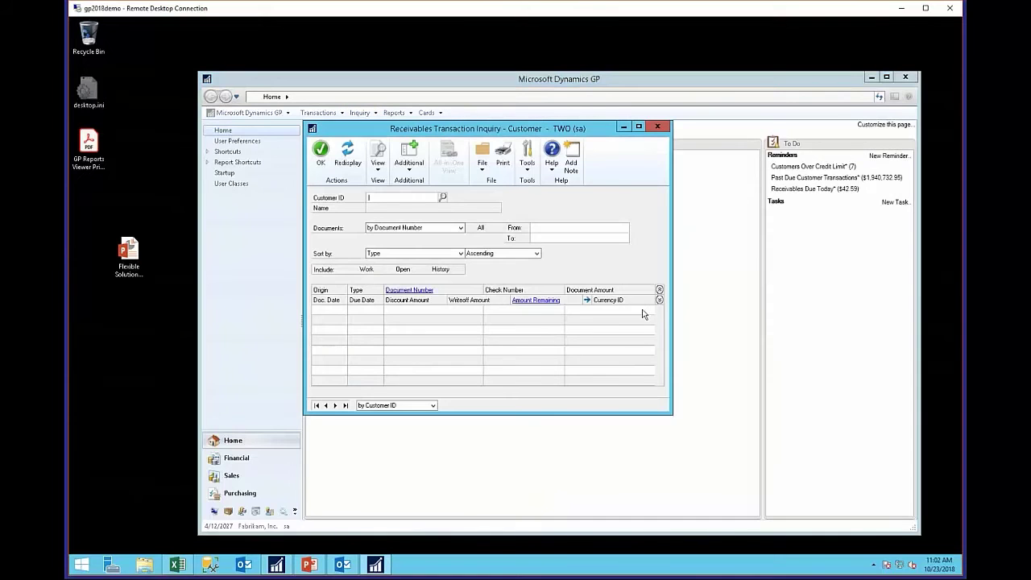
click(316, 405)
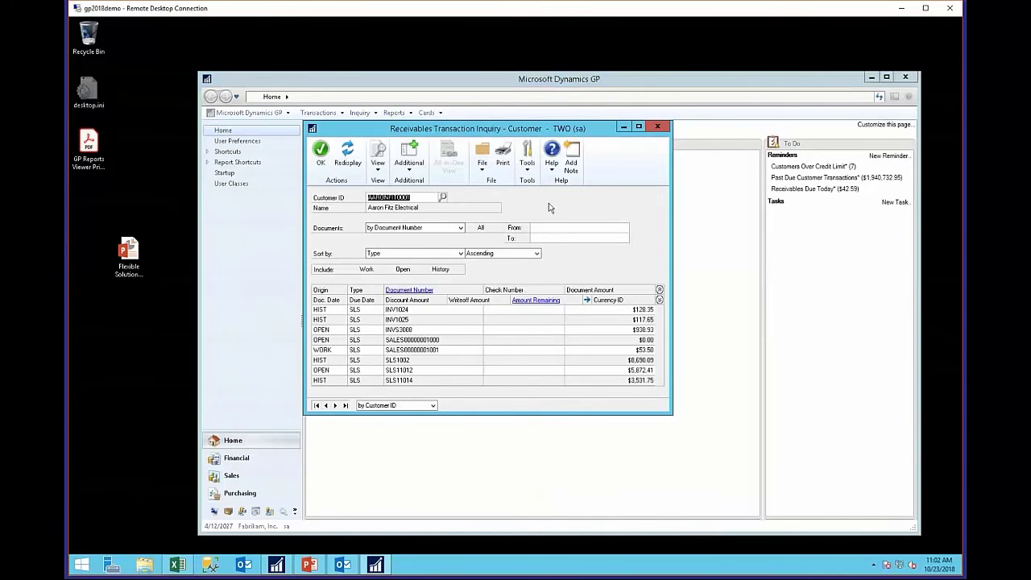
click(335, 405)
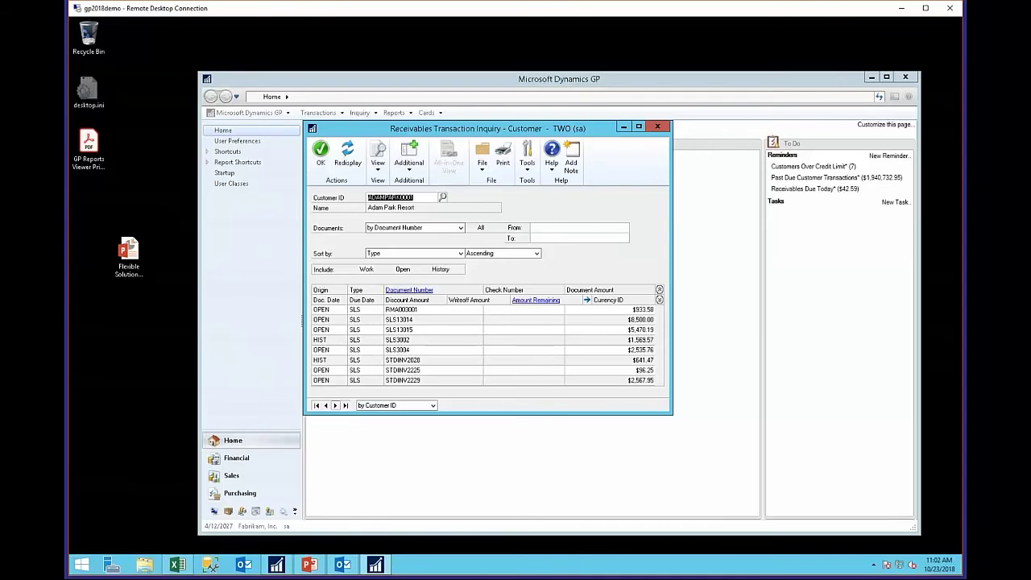
key(ctrl+n)
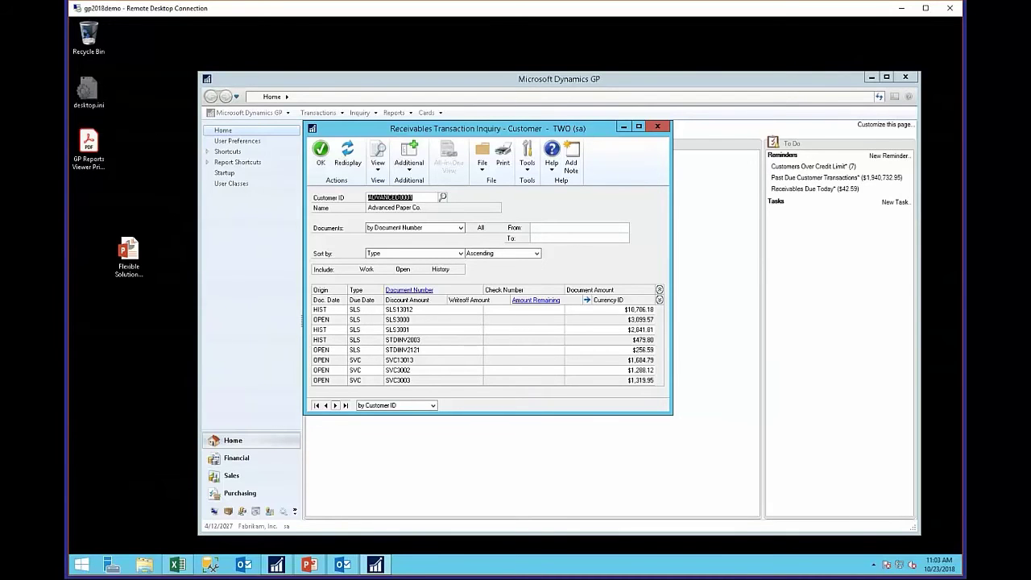
click(335, 405)
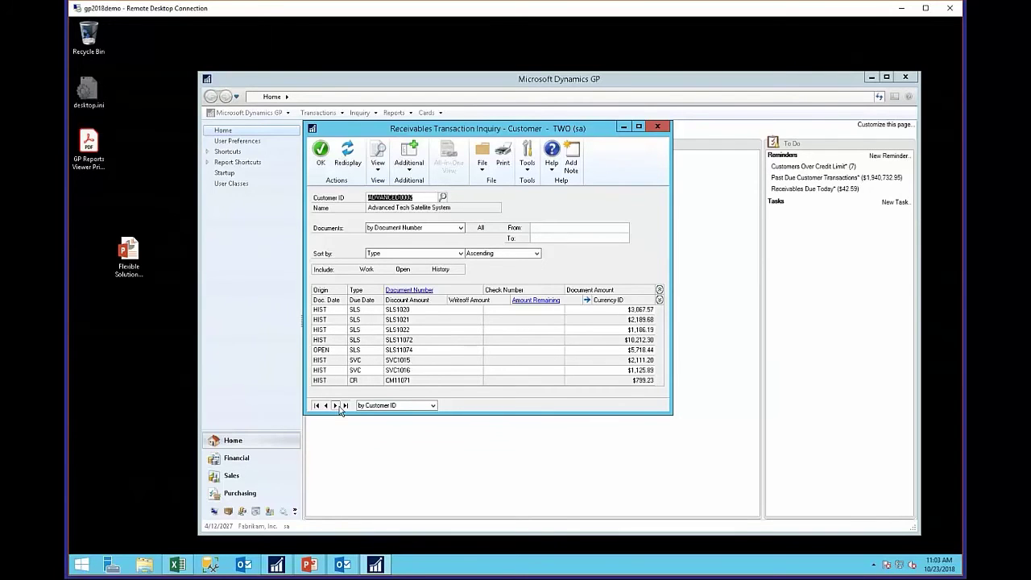
click(339, 406)
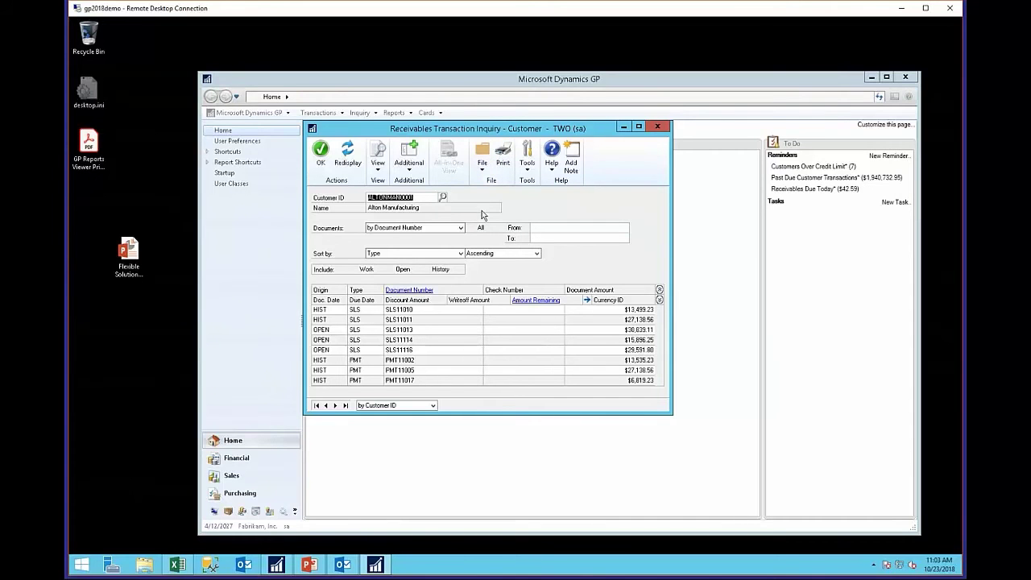
click(503, 158)
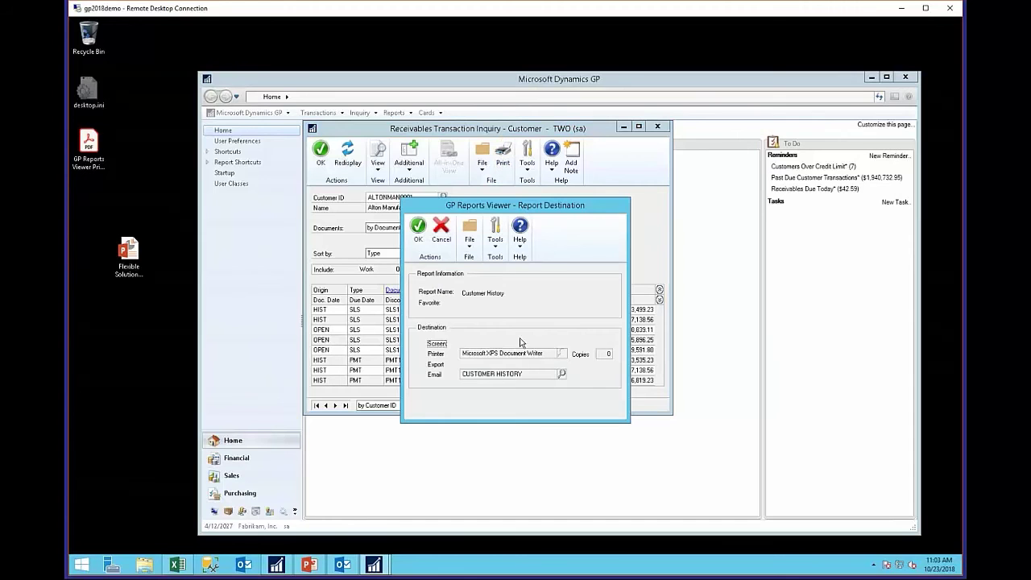
- Email the Customer History report and open the attached Account History.pdf
click(417, 232)
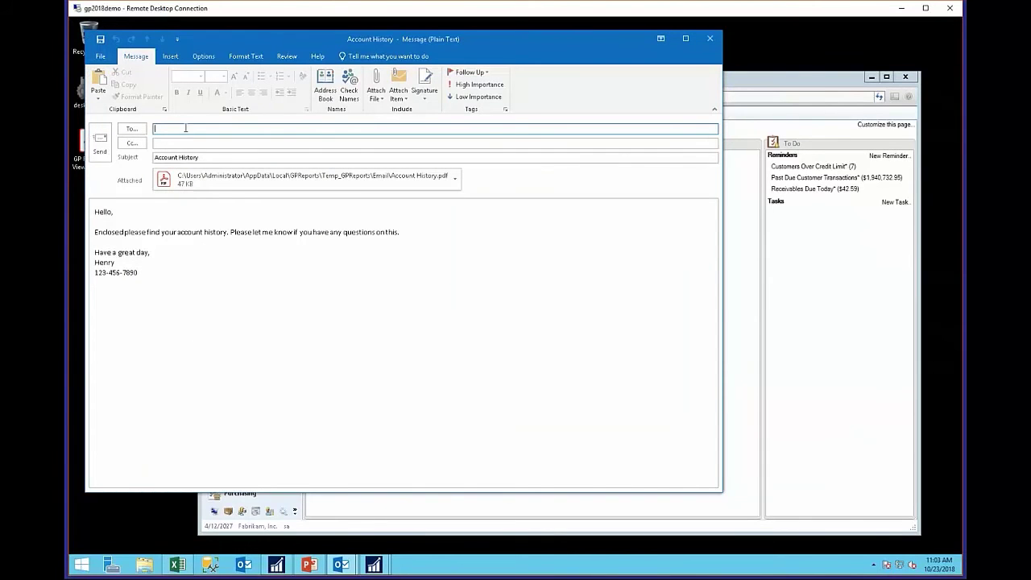
double_click(274, 179)
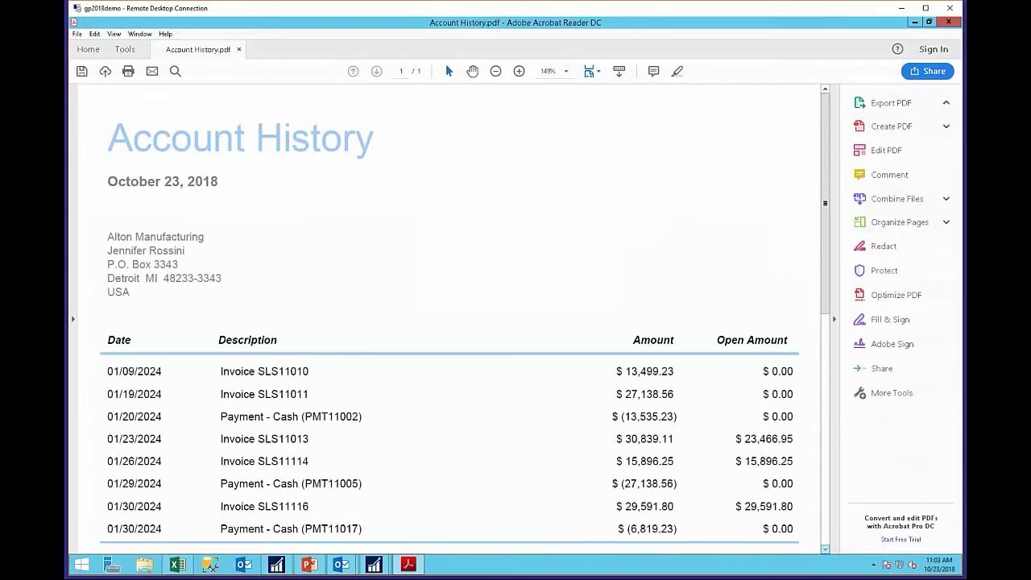
scroll(451, 322, down, 3)
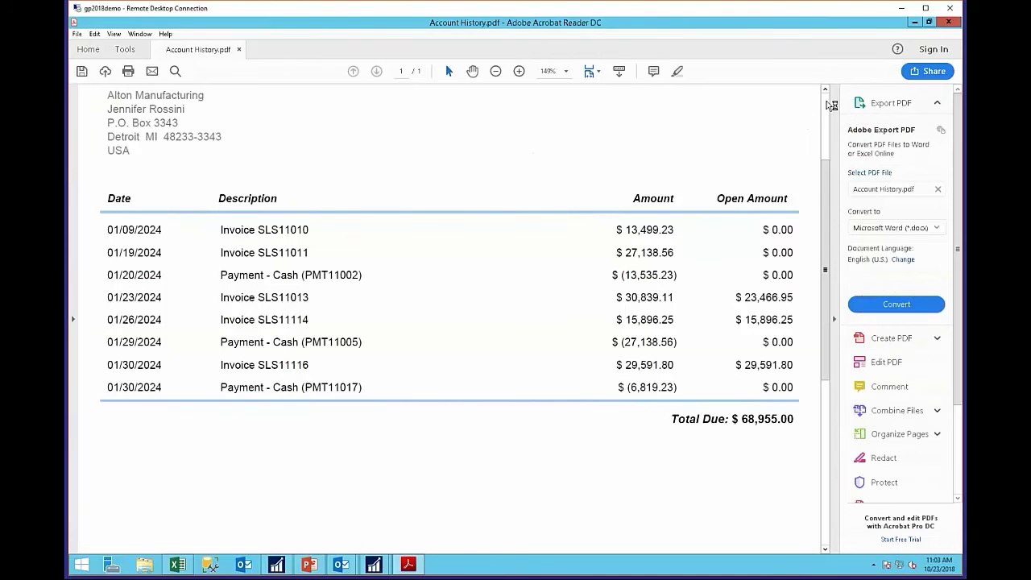
scroll(804, 125, up, 2)
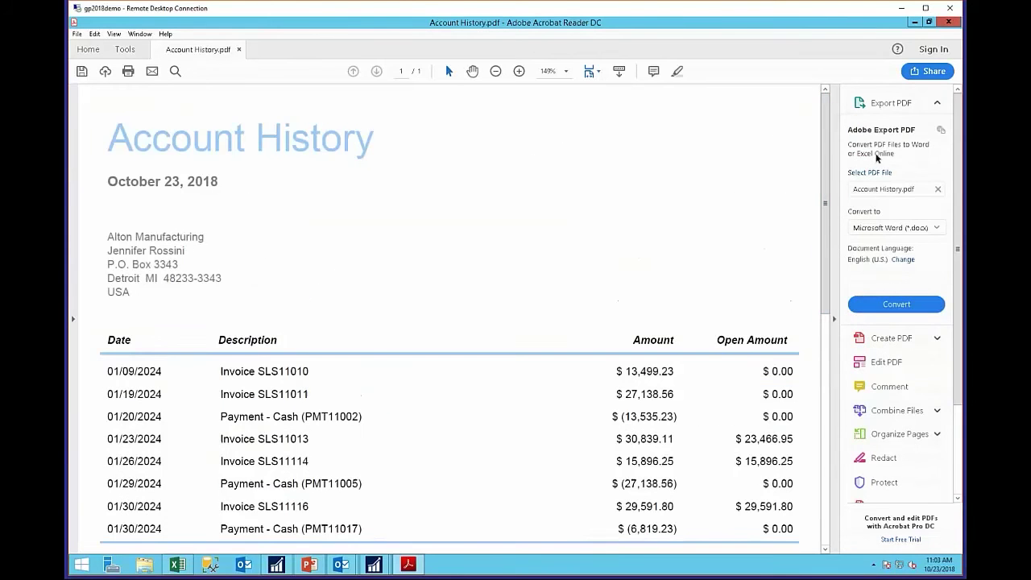
- Close Acrobat Reader and the Account History email draft
click(949, 22)
click(949, 22)
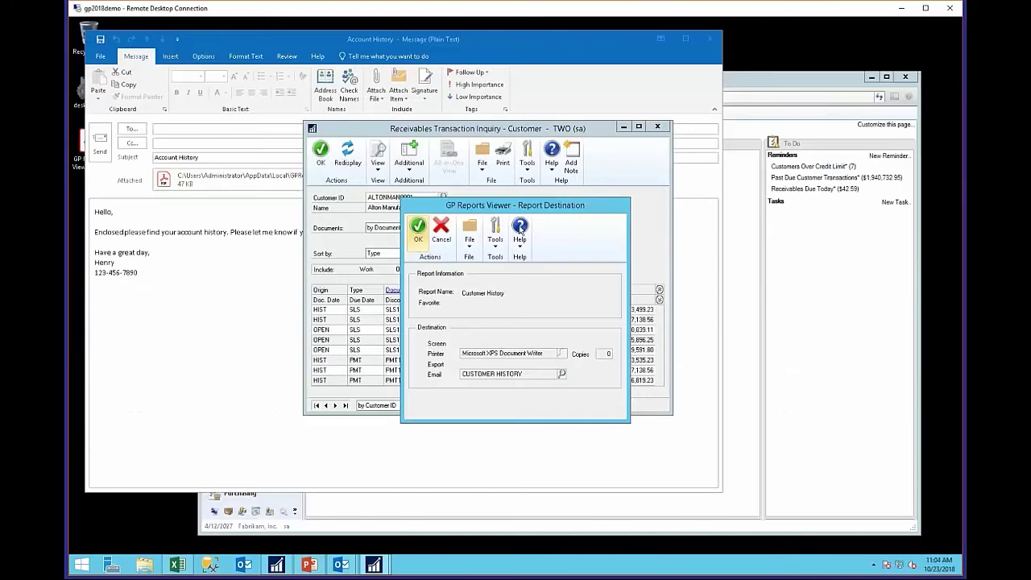
click(709, 40)
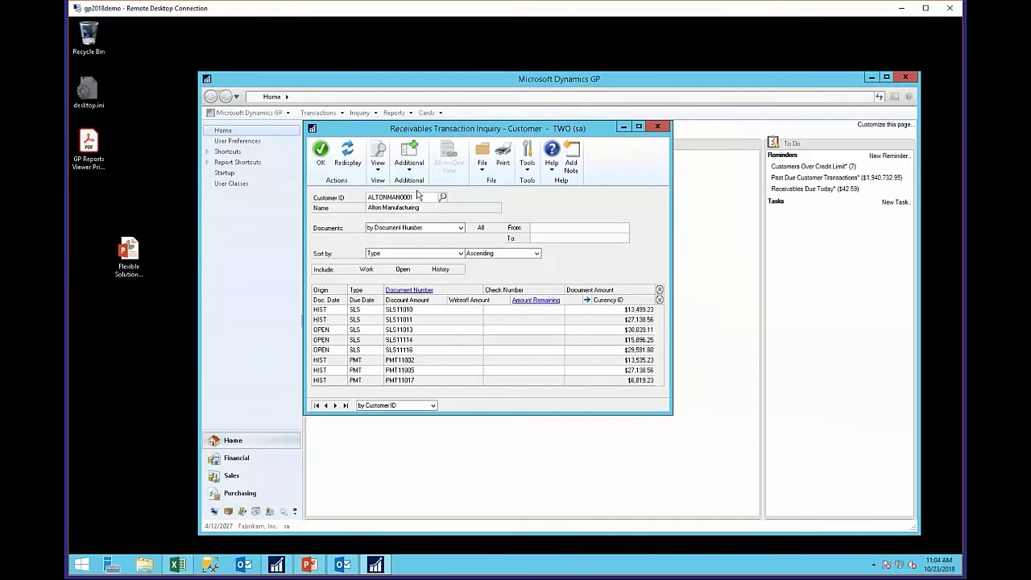
- Choose the AR Aging report from Additional and set its destination to Email
click(406, 165)
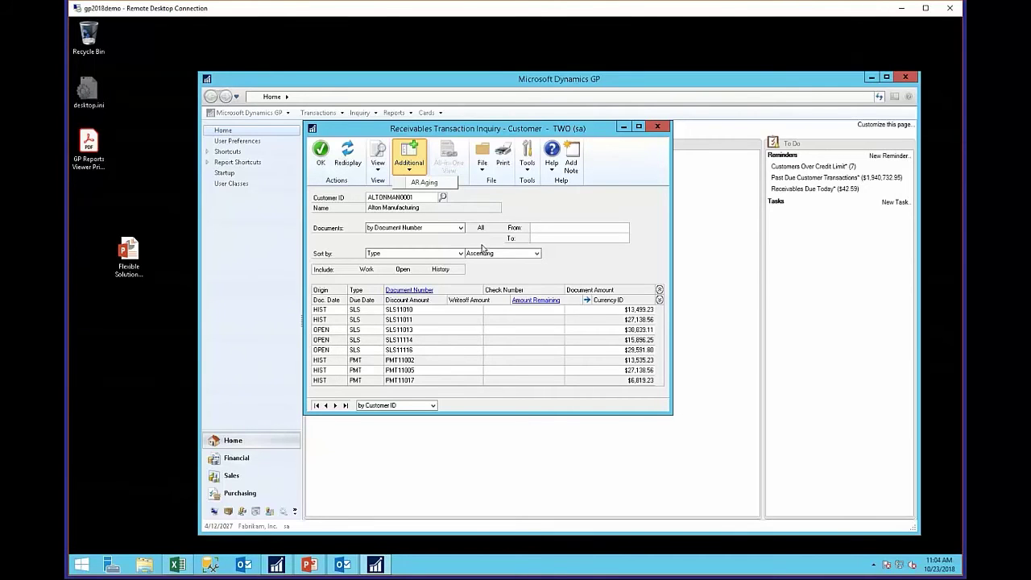
click(427, 184)
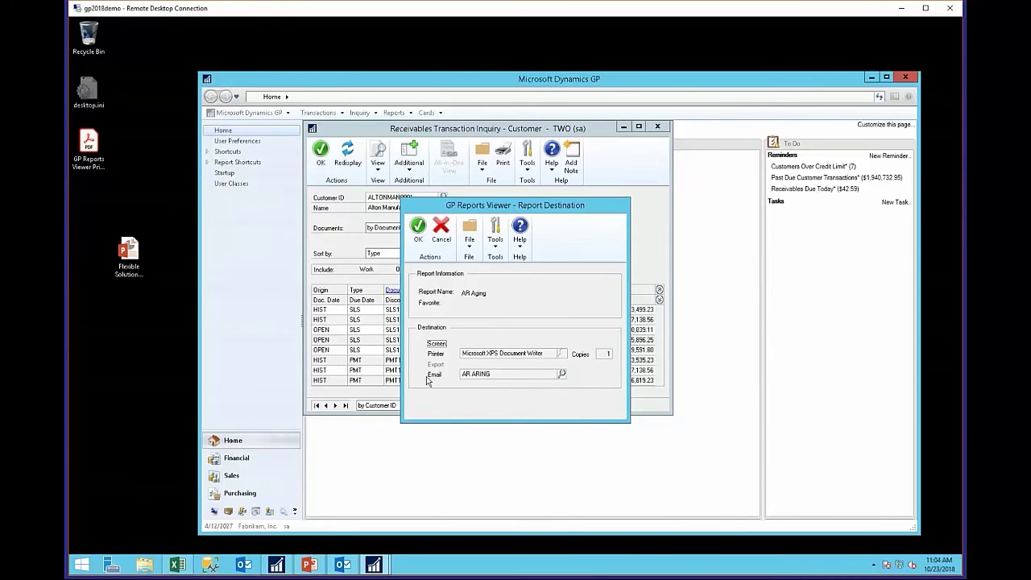
click(418, 229)
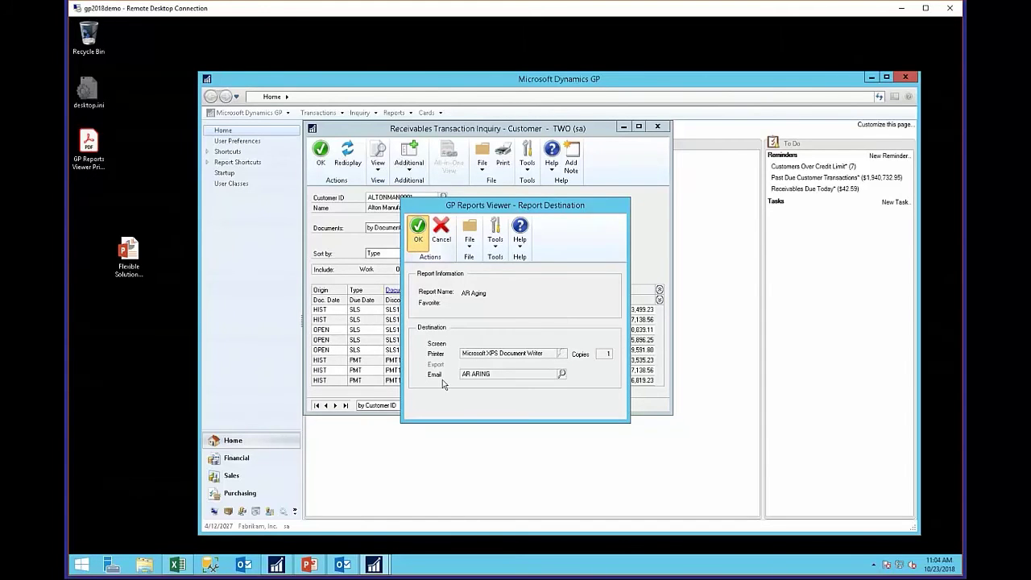
- Send the AR Aging report by email and open the Current Balance Detail.xlsx attachment
click(418, 229)
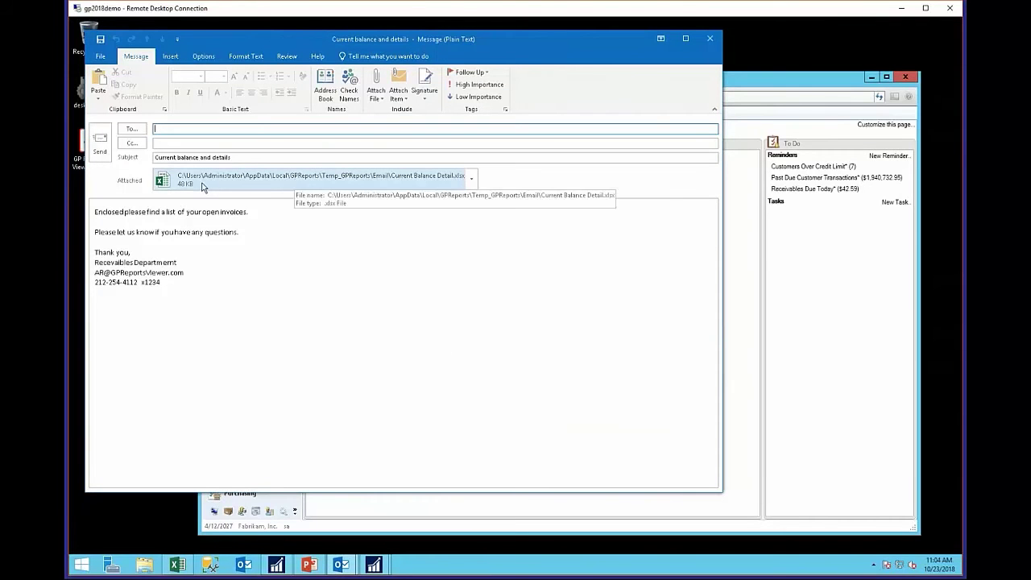
drag(215, 184, 433, 388)
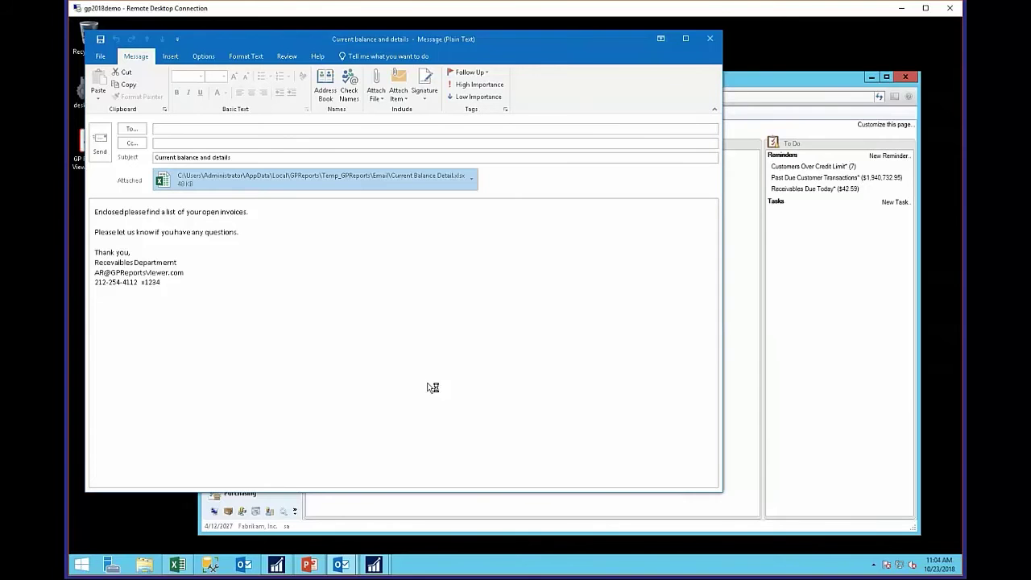
drag(432, 387, 433, 387)
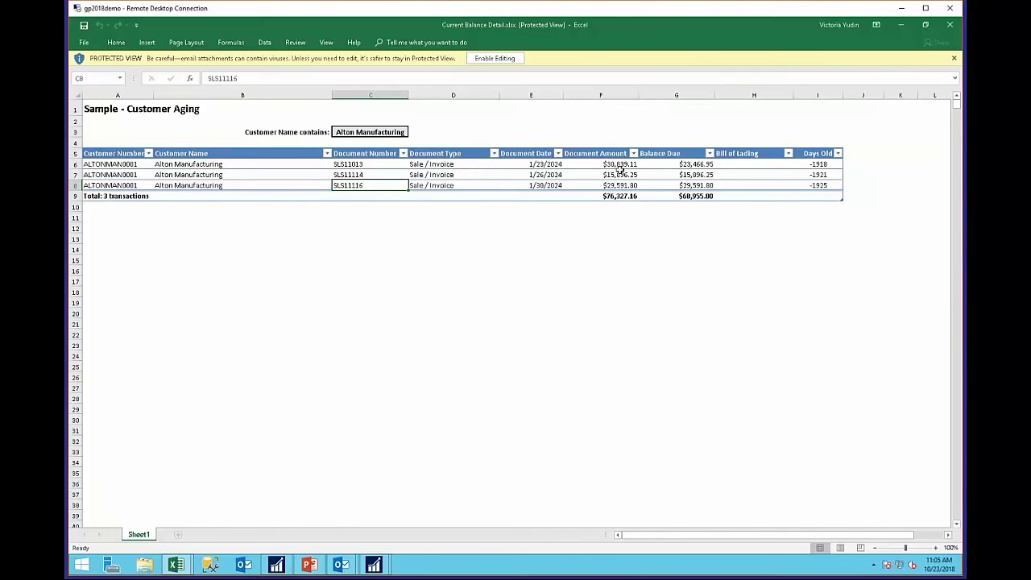
- Check totals of the three invoices' document amounts, balance due and days old, then close Excel
drag(625, 168, 626, 185)
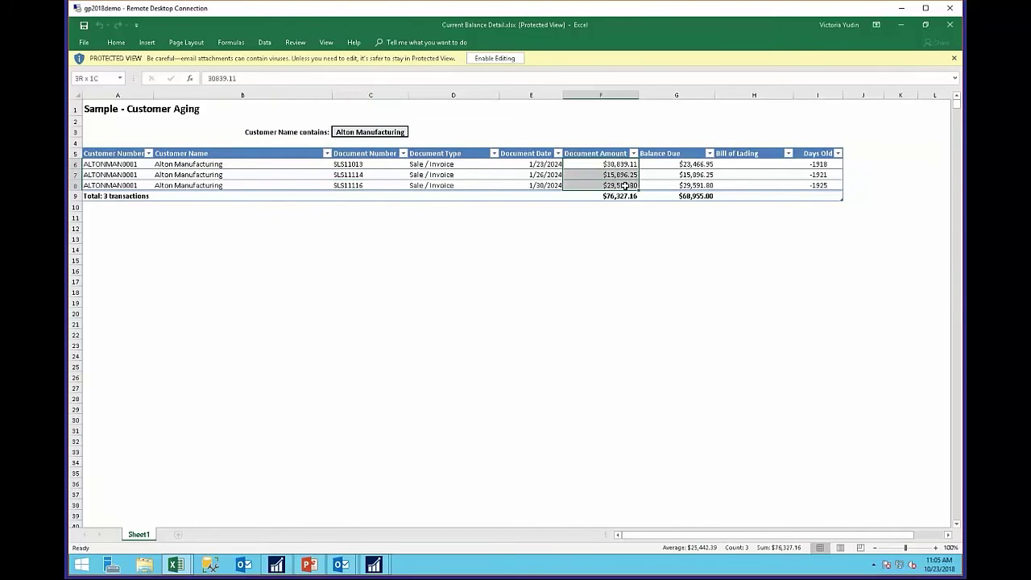
drag(694, 163, 695, 185)
click(691, 196)
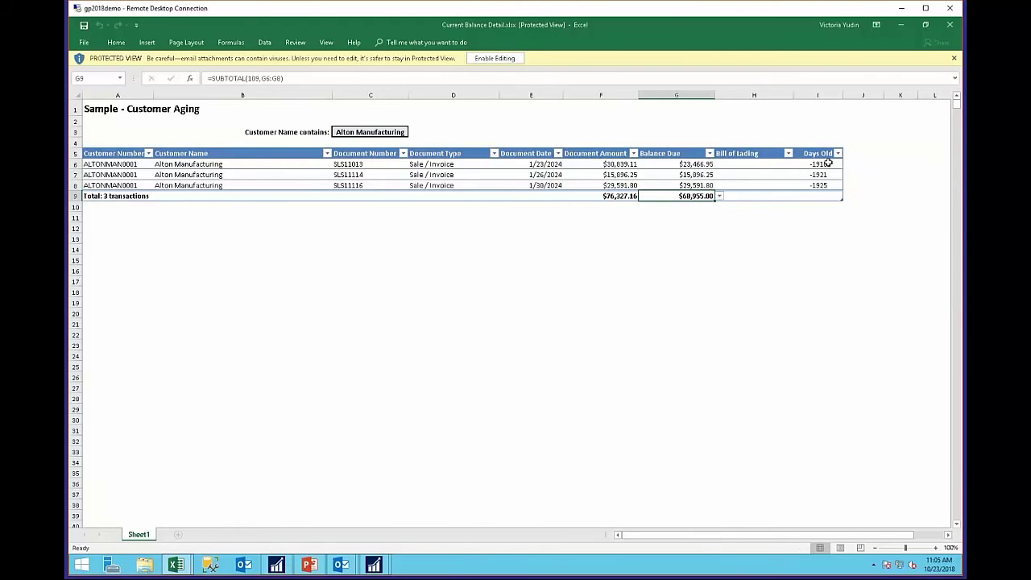
drag(827, 163, 828, 187)
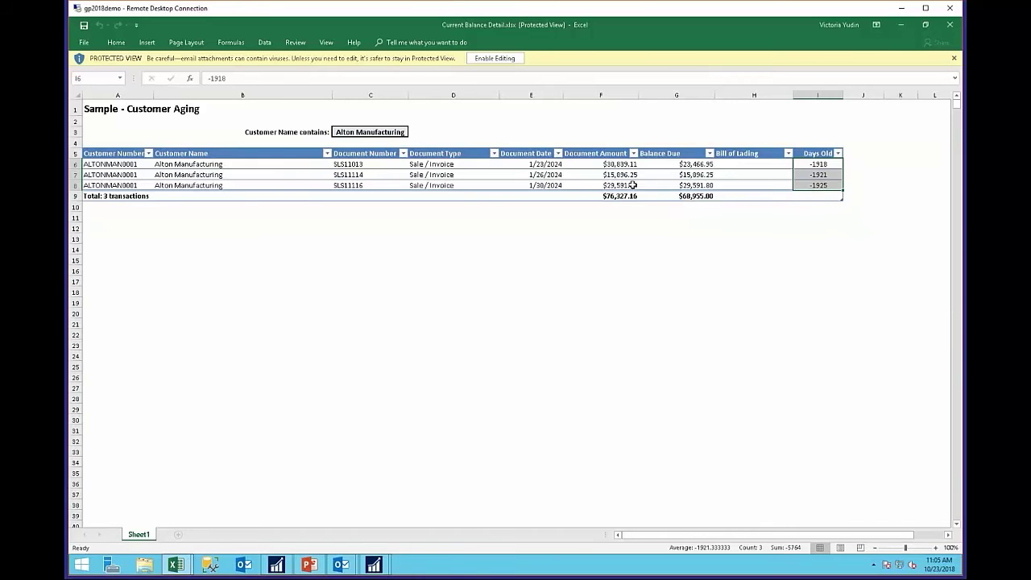
click(657, 273)
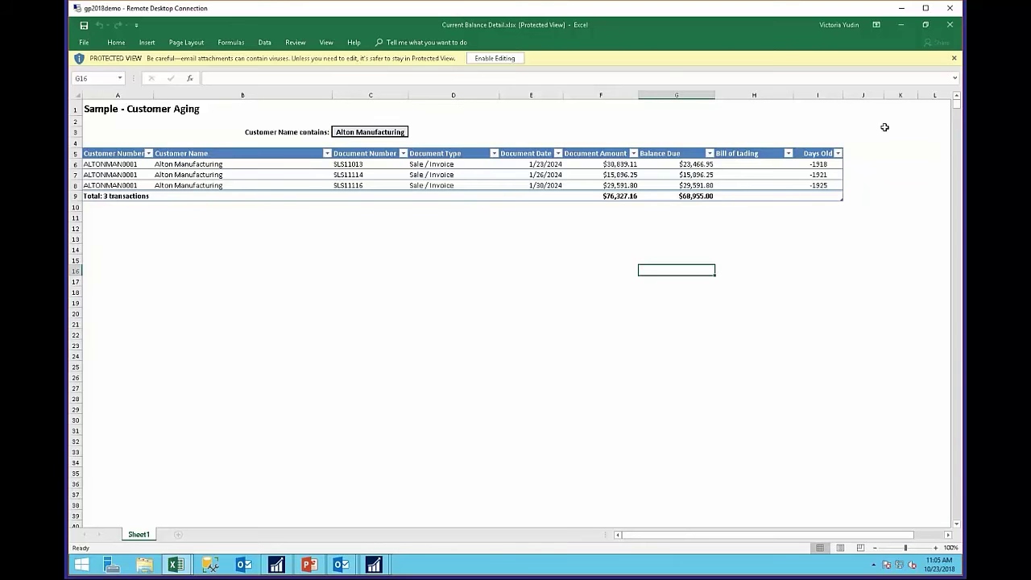
click(950, 28)
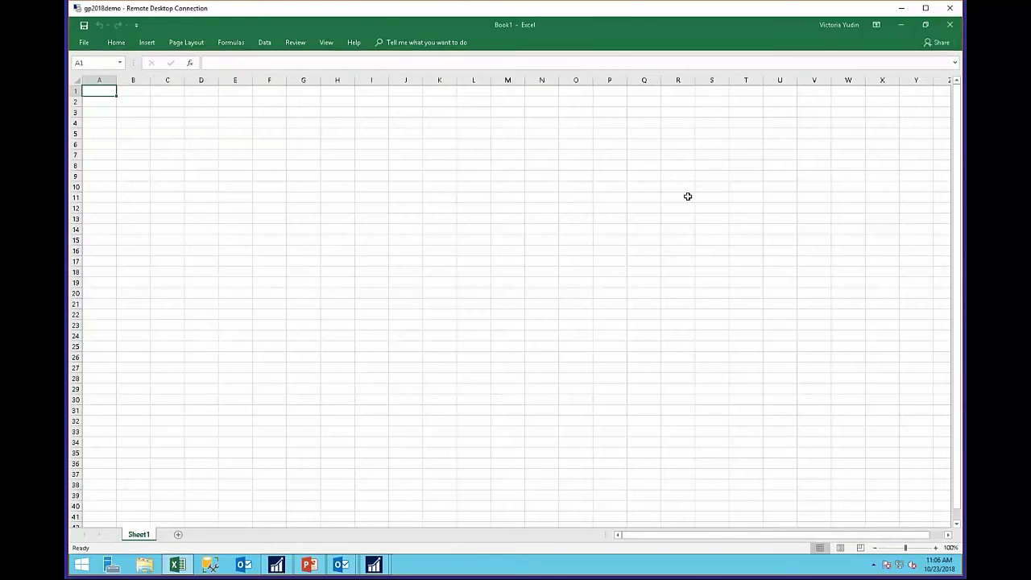
click(951, 27)
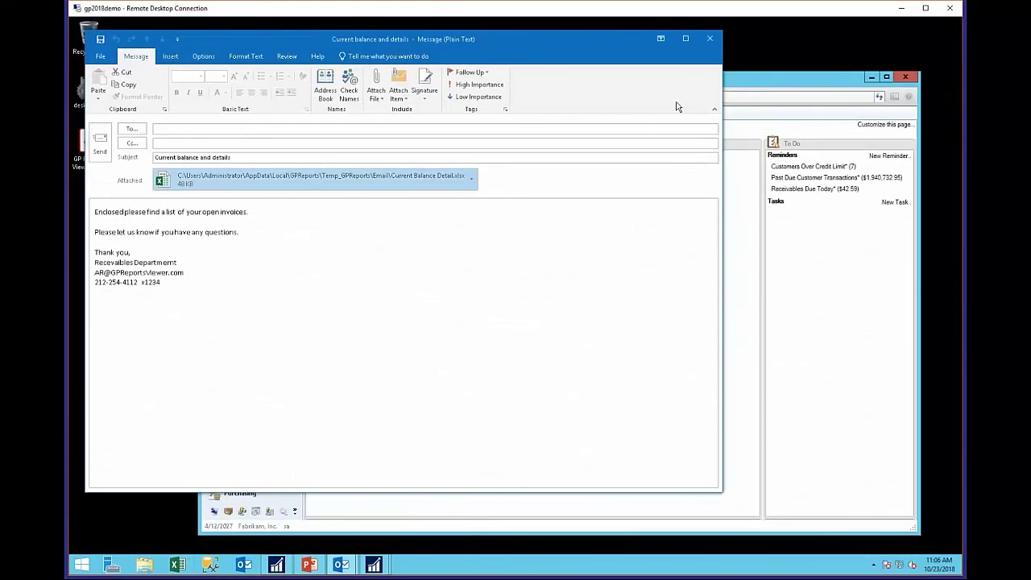
- Close the balance email, confirm Report Destination, and close the Receivables Transaction Inquiry window
click(713, 37)
click(418, 230)
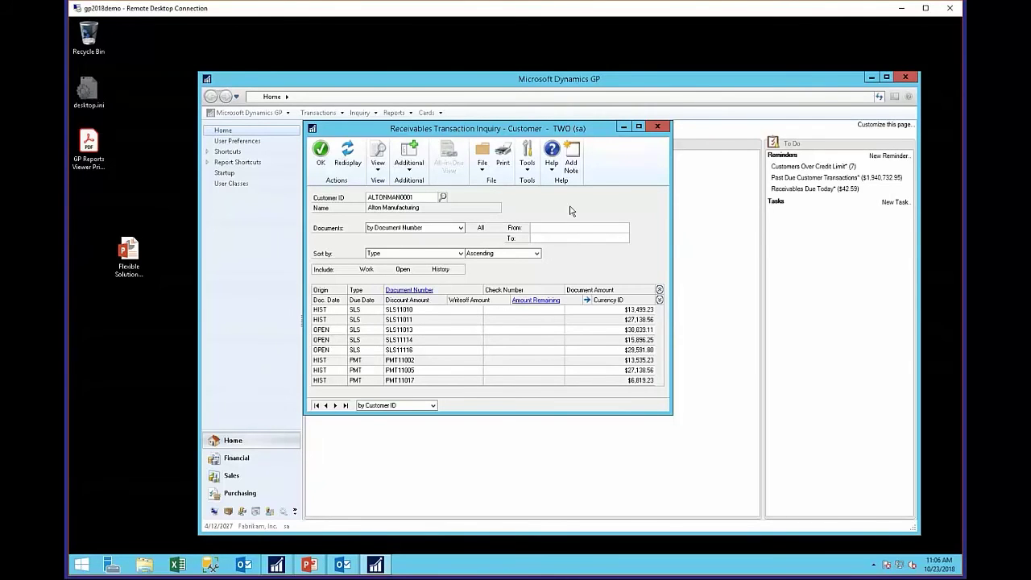
click(657, 126)
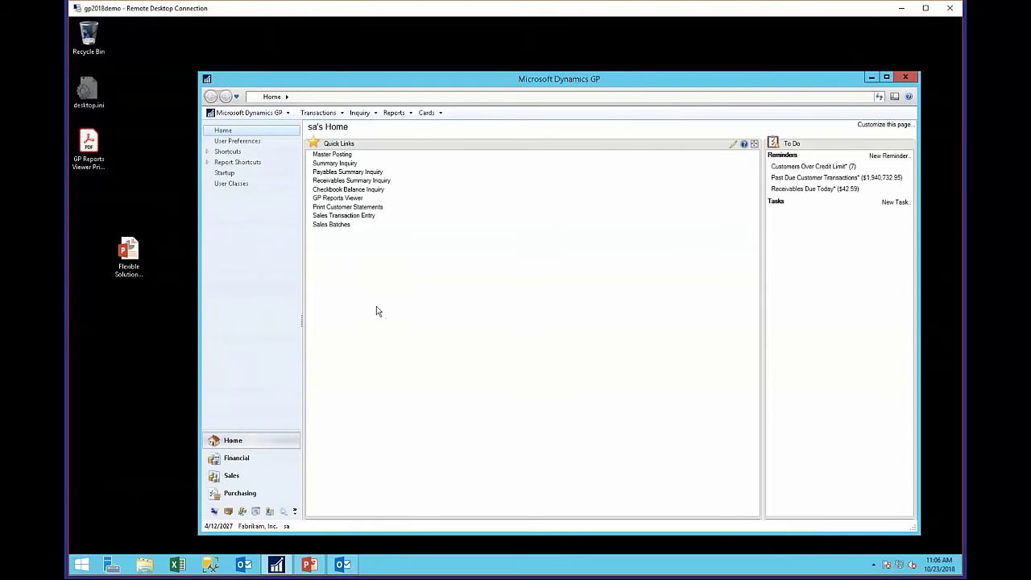
click(336, 114)
- Load the COMPUTER CHECKS batch in Edit Payment Batch and request its Check Batch Report
mouse_move(364, 149)
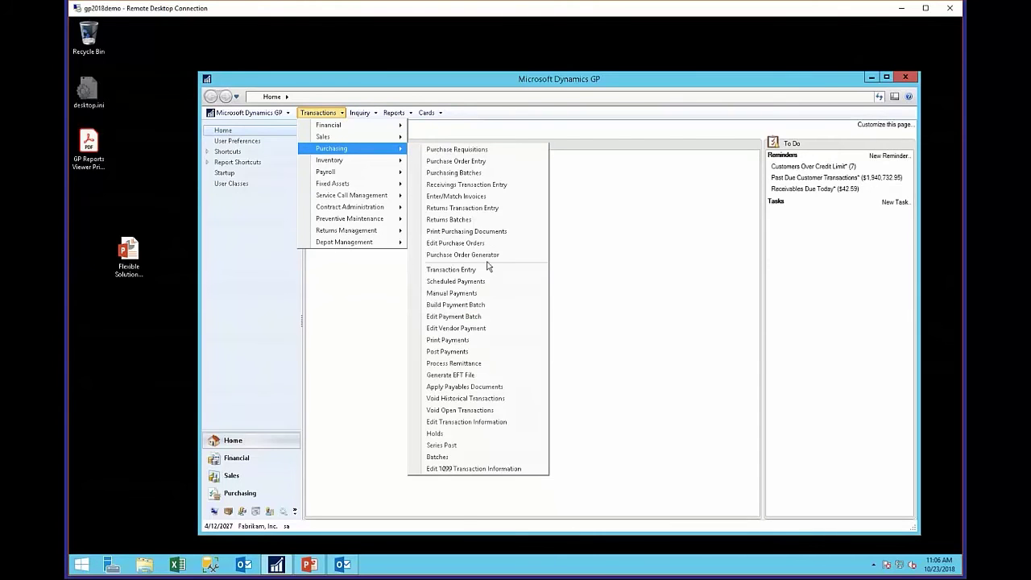
click(498, 317)
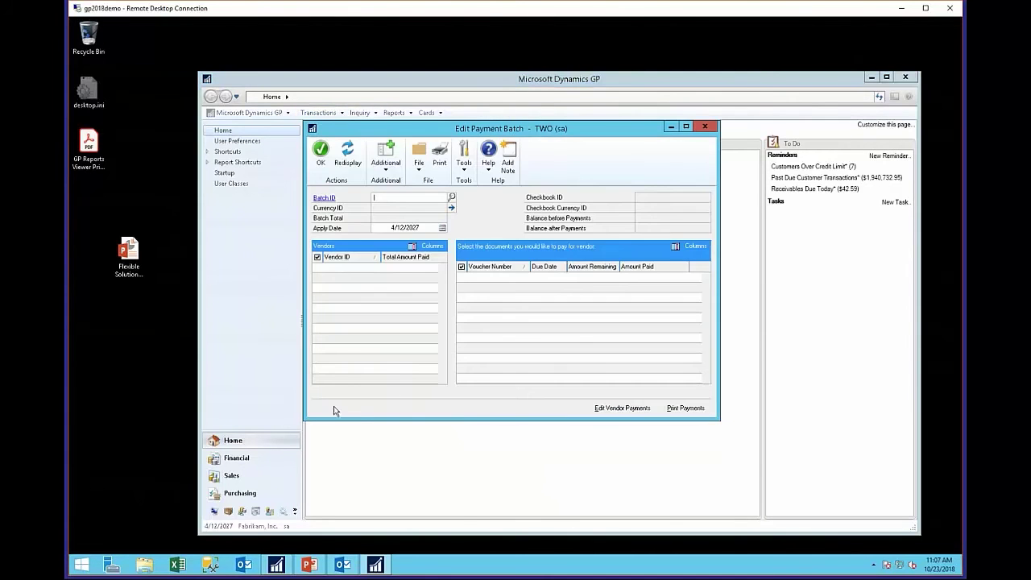
click(451, 197)
double_click(398, 293)
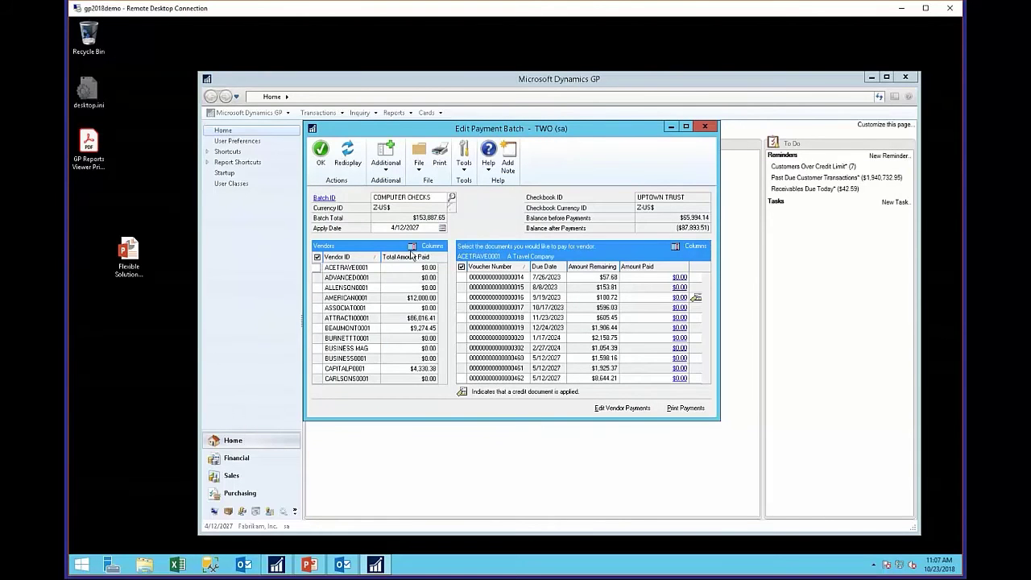
click(386, 165)
click(402, 183)
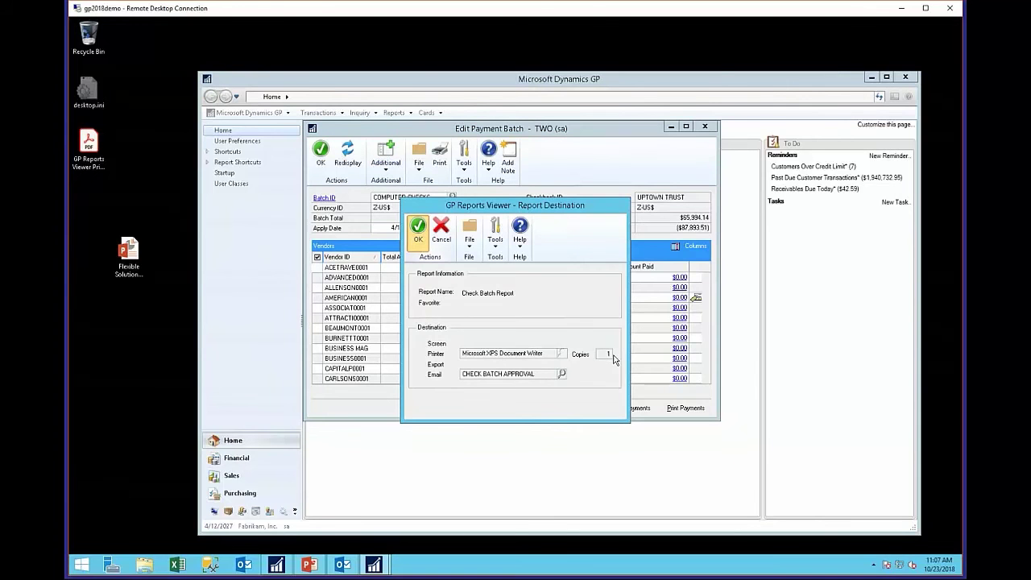
- Generate the Check Batch for Approval email and review its body text
click(418, 229)
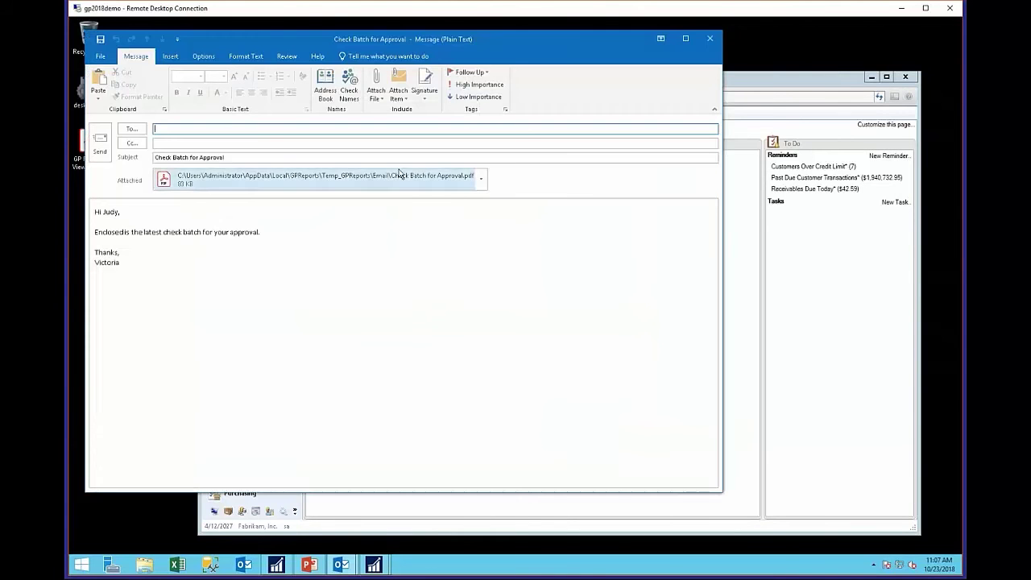
click(184, 255)
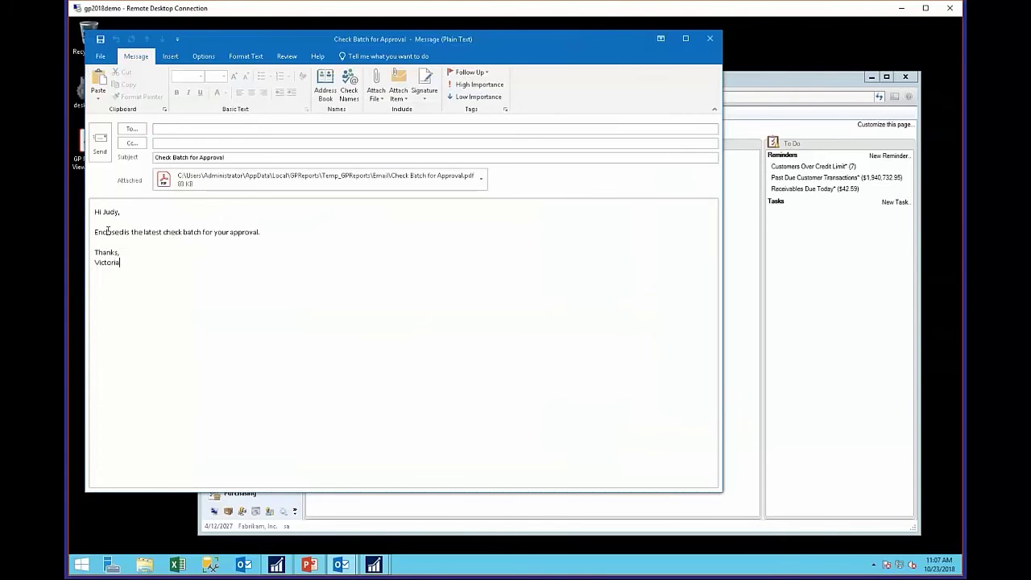
key(ctrl+a)
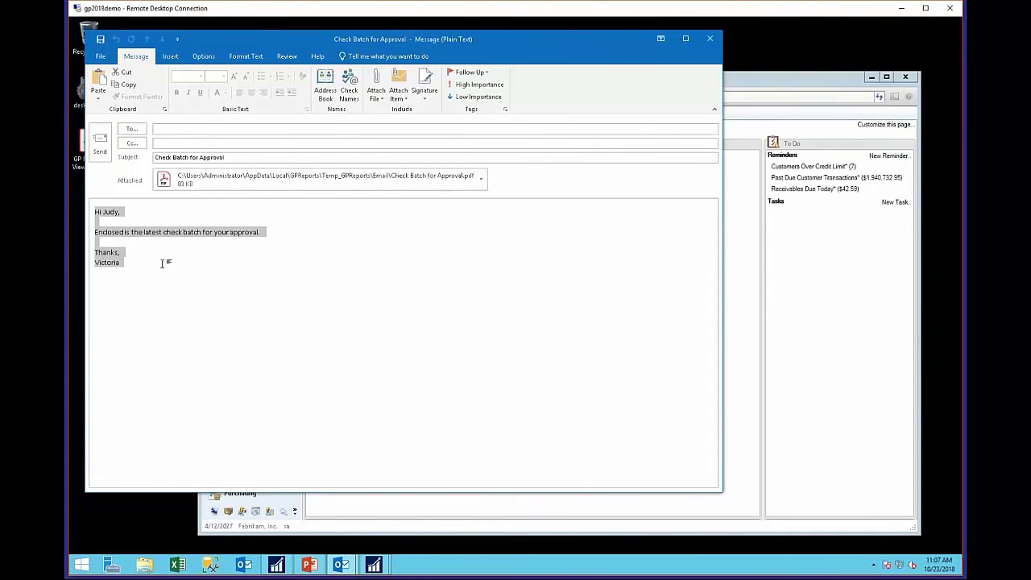
click(186, 273)
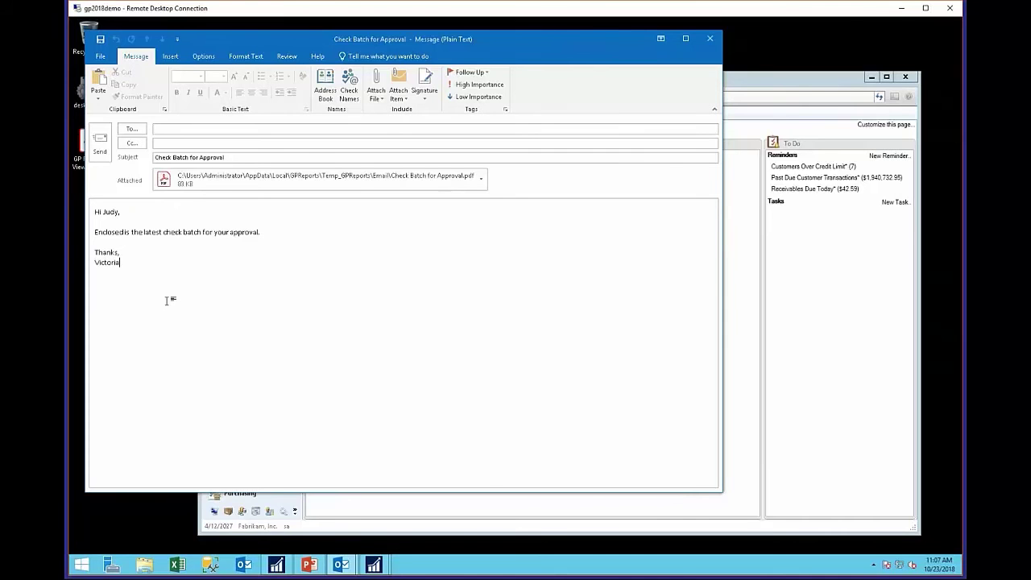
- Paste the contact's e-mail address into the To field as the recipient
click(155, 129)
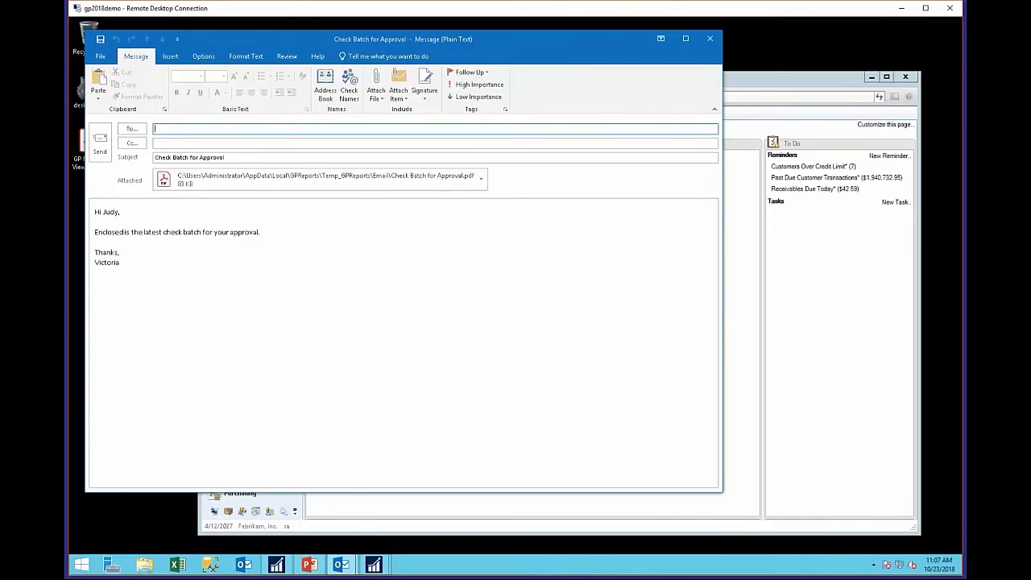
text(Flexible Solutions, Inc)
key(ctrl+a)
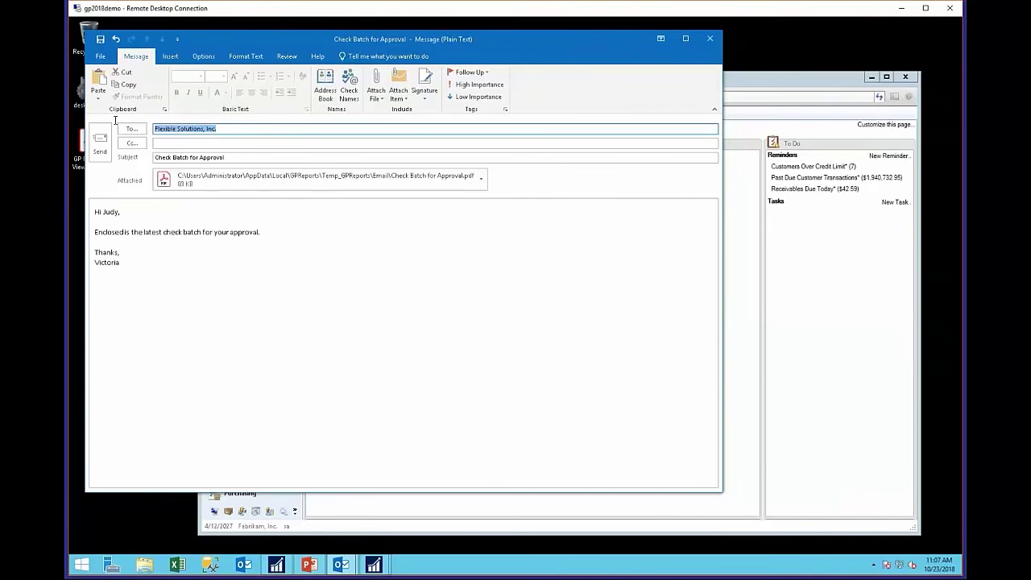
key(ctrl+v)
- Open Check Batch for Approval.pdf, fit one full page, zoom to 100%, and view page 2
double_click(274, 187)
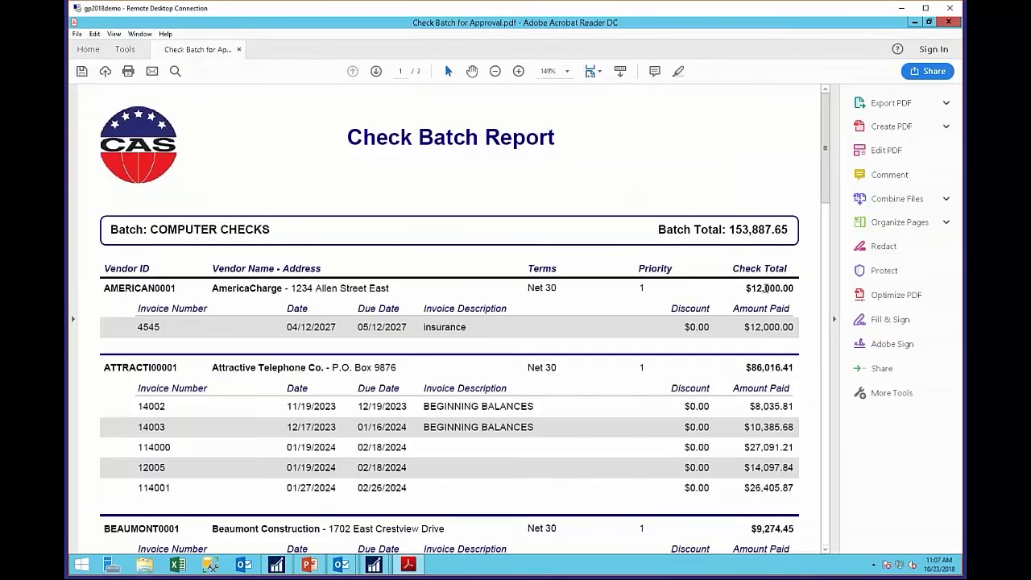
click(592, 72)
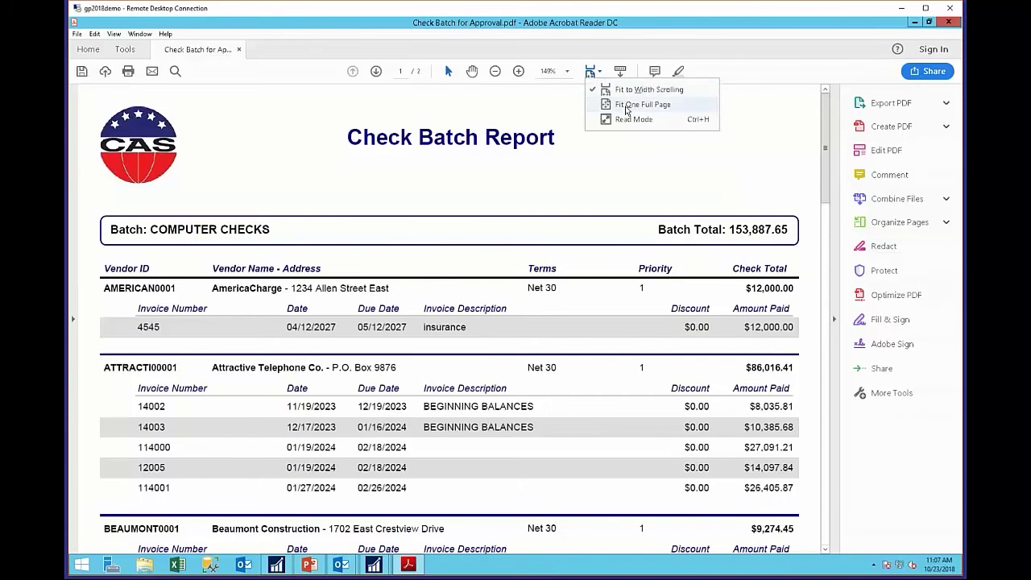
click(643, 104)
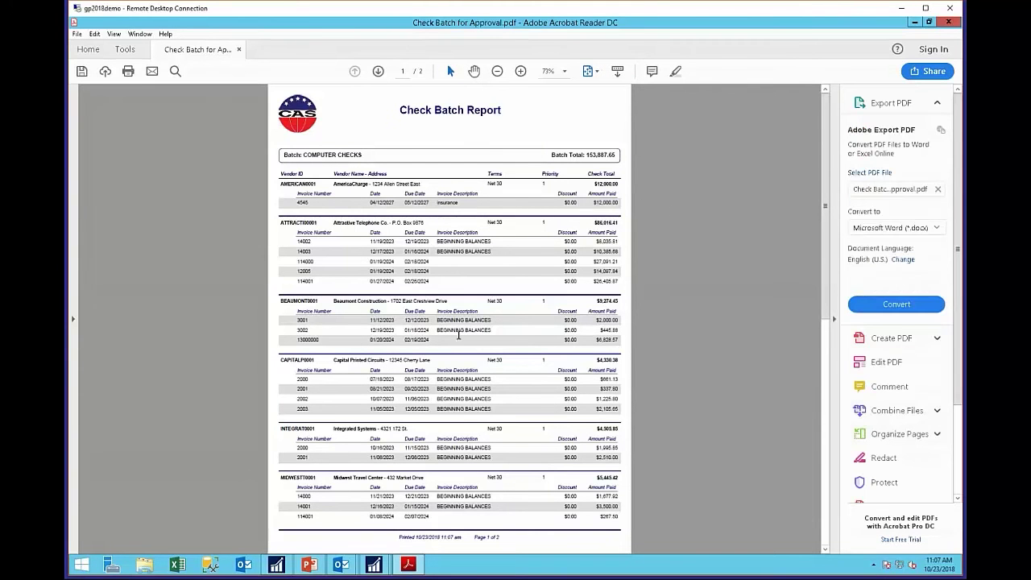
click(564, 71)
click(625, 150)
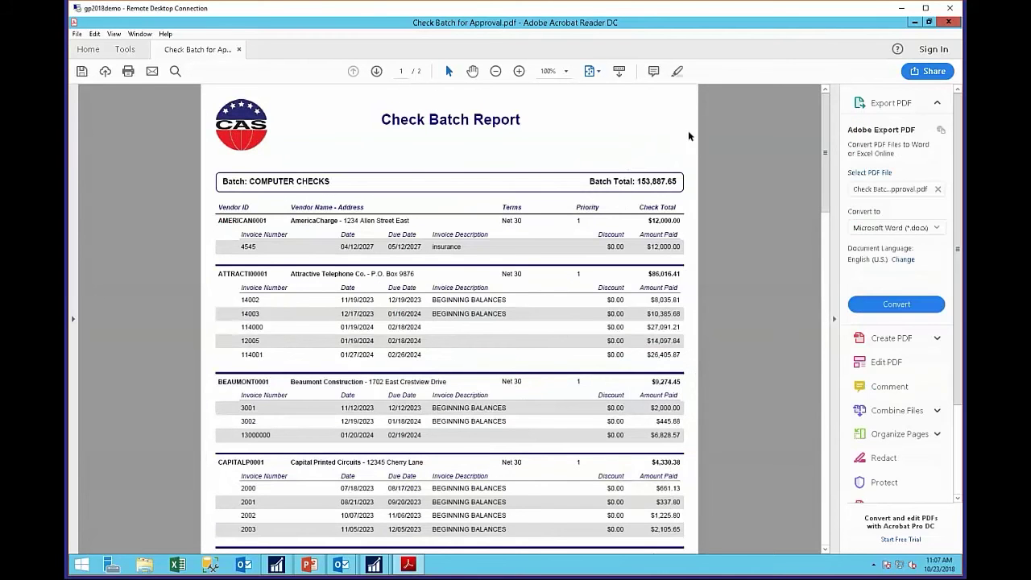
click(377, 72)
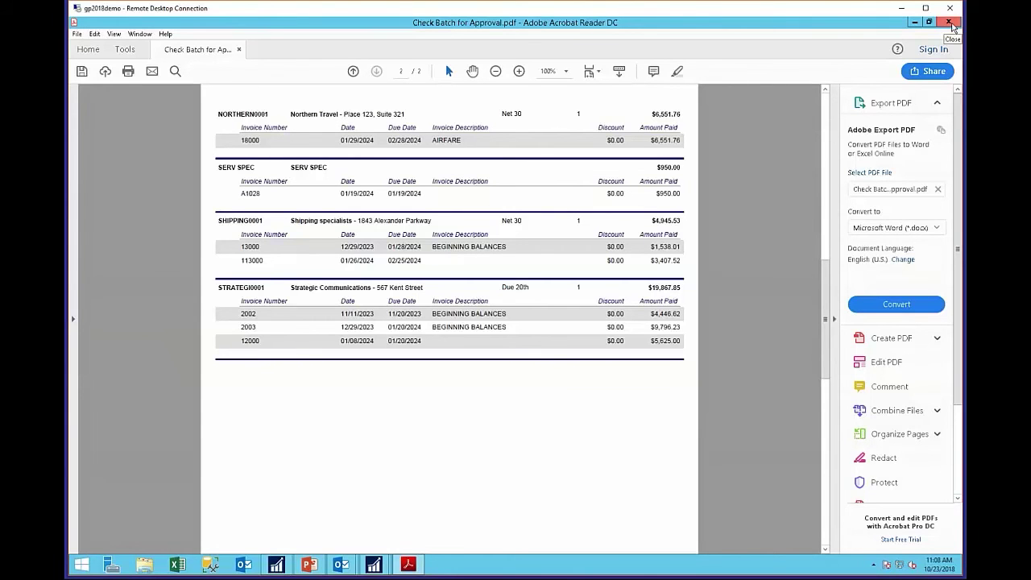
- Close the PDF, discard the unsent email without saving, and close Edit Payment Batch
click(948, 24)
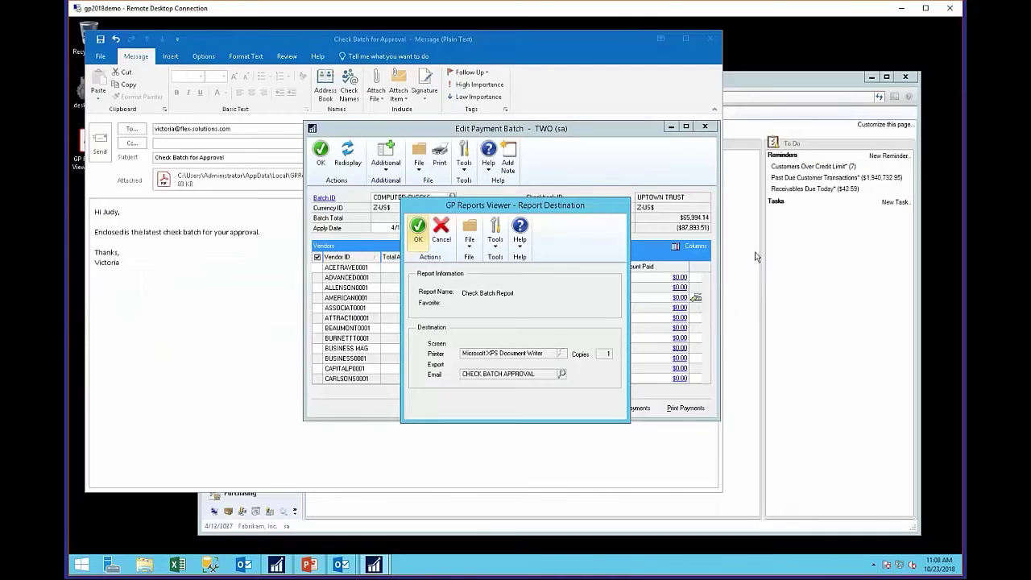
click(709, 38)
click(520, 321)
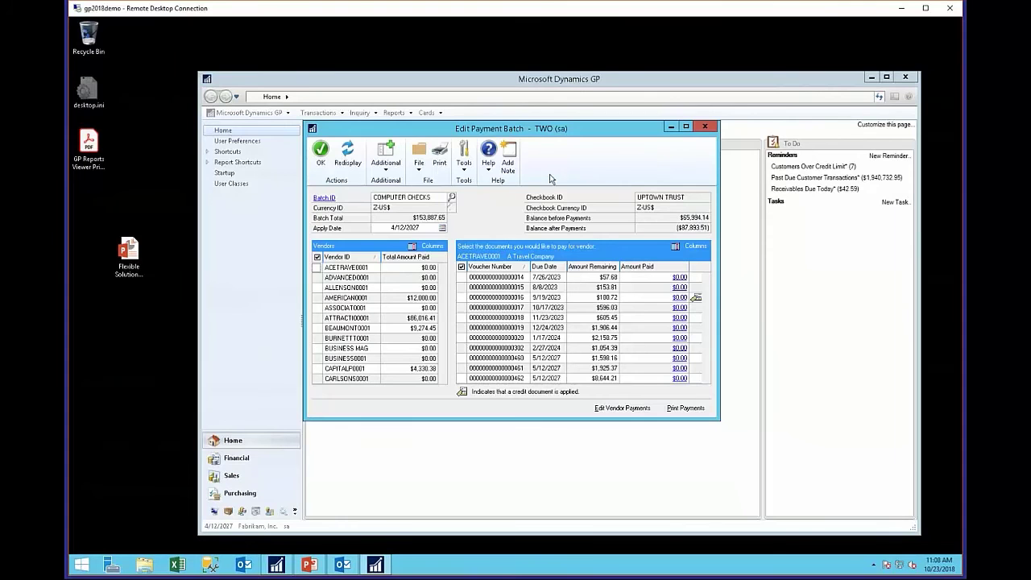
click(705, 127)
click(401, 115)
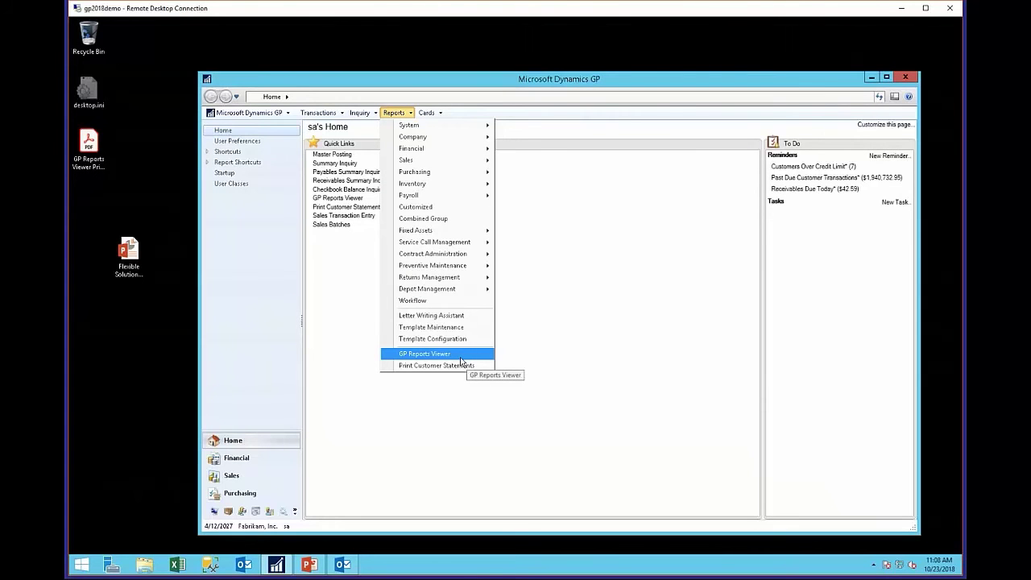
- Preview the Payables Check Batch Report in GP Reports Viewer for Batch ID COMPUTER CHECK1
click(456, 355)
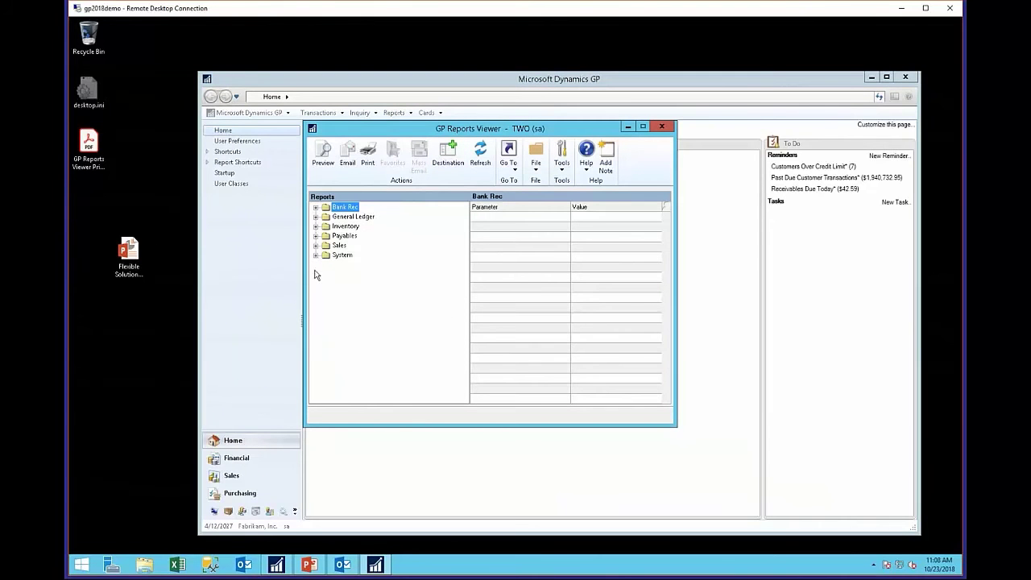
click(316, 236)
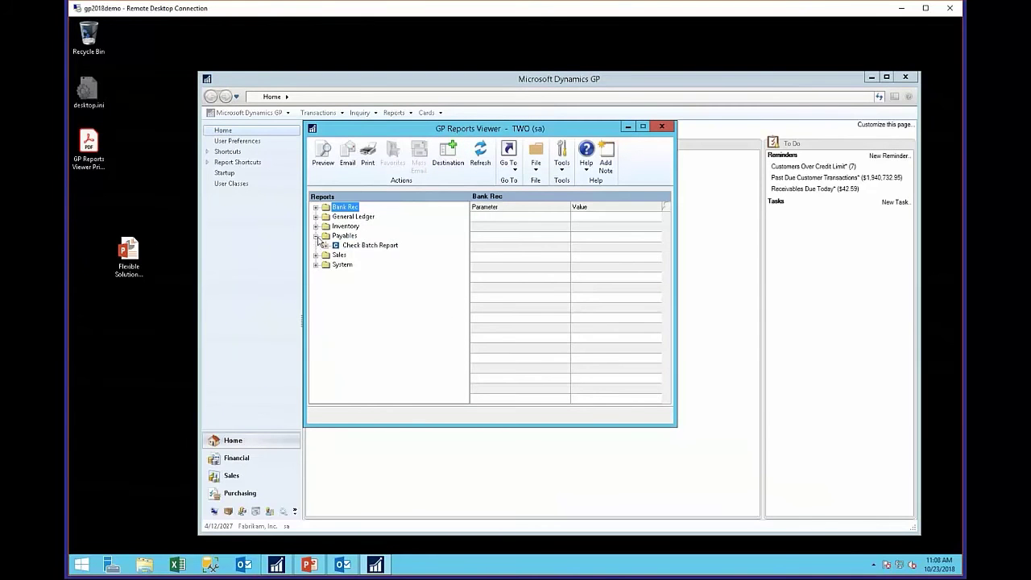
click(375, 246)
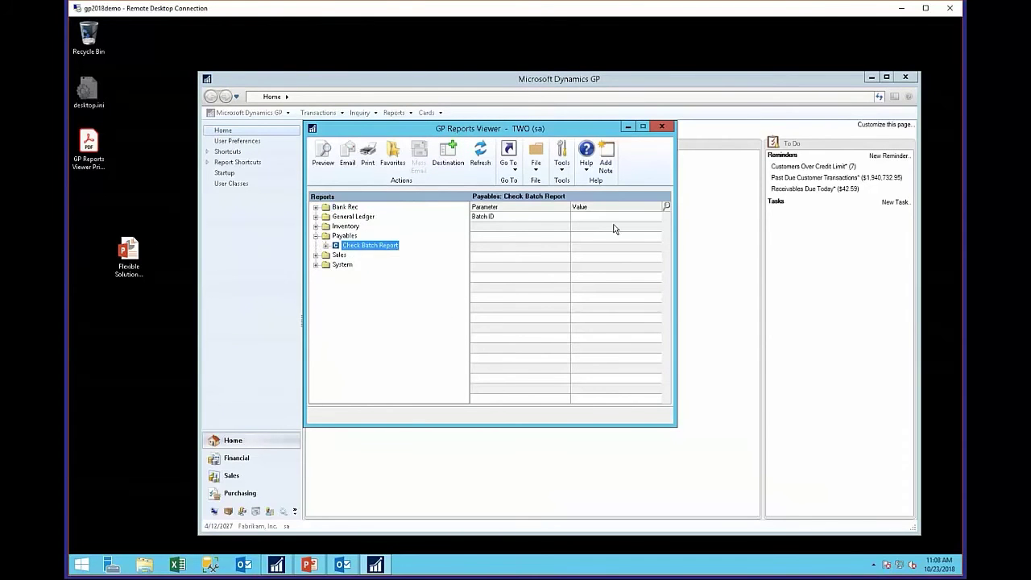
click(577, 217)
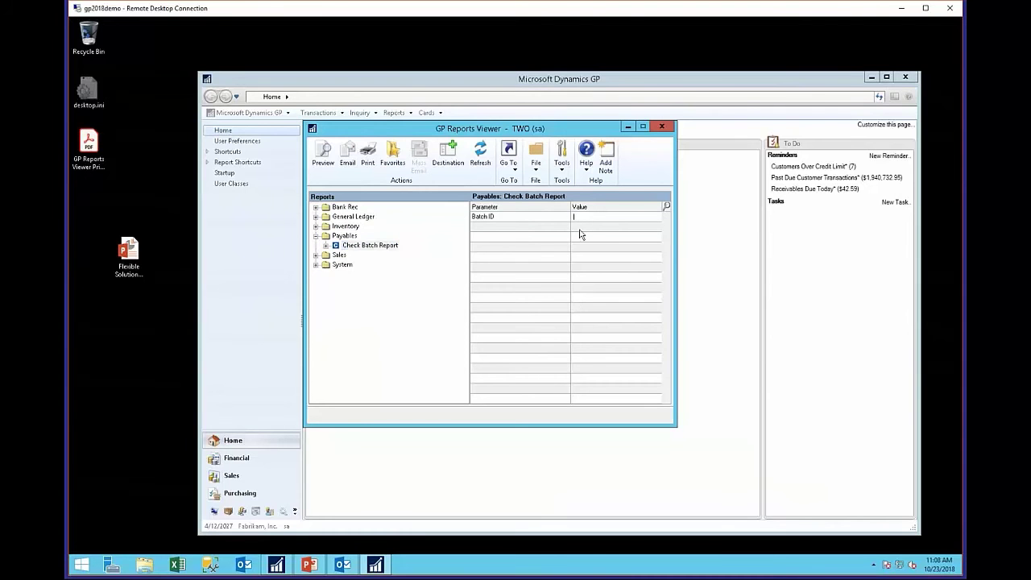
click(666, 207)
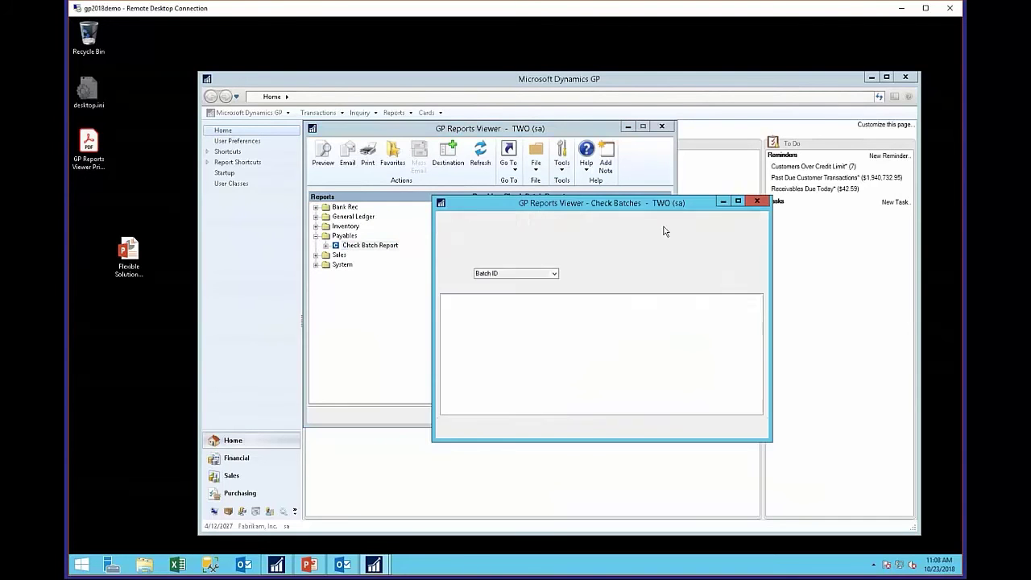
click(496, 319)
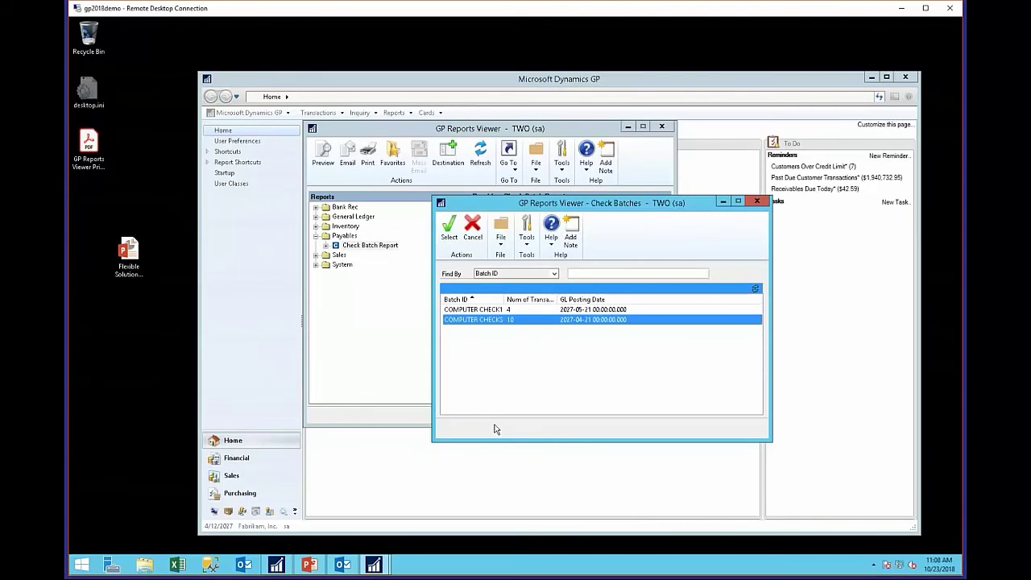
click(472, 311)
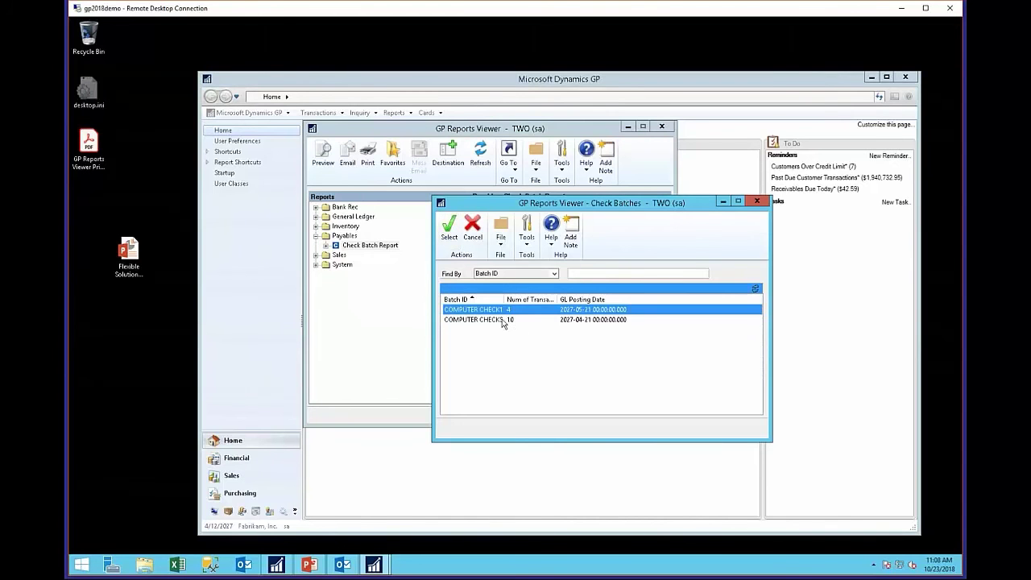
click(450, 229)
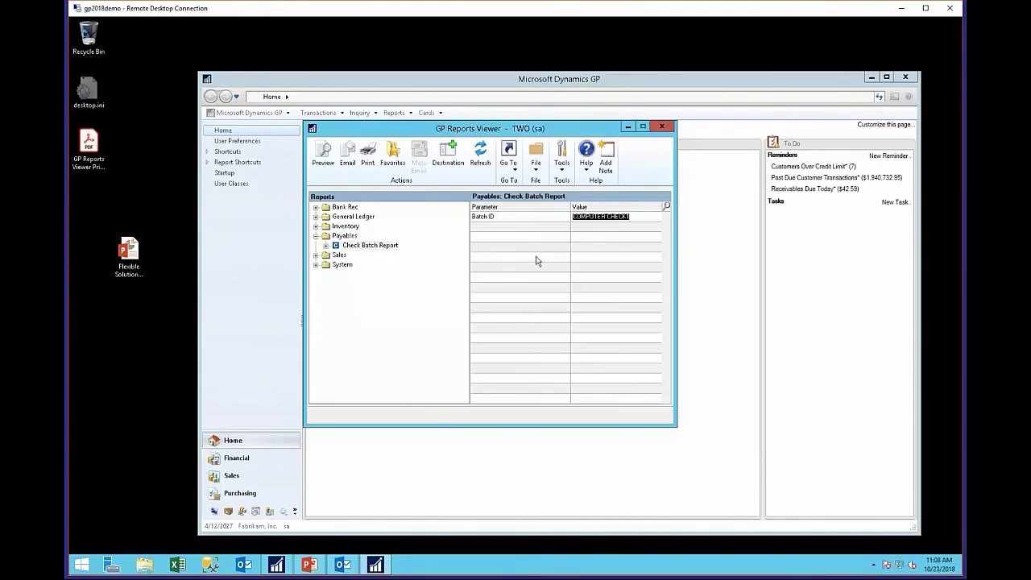
click(321, 154)
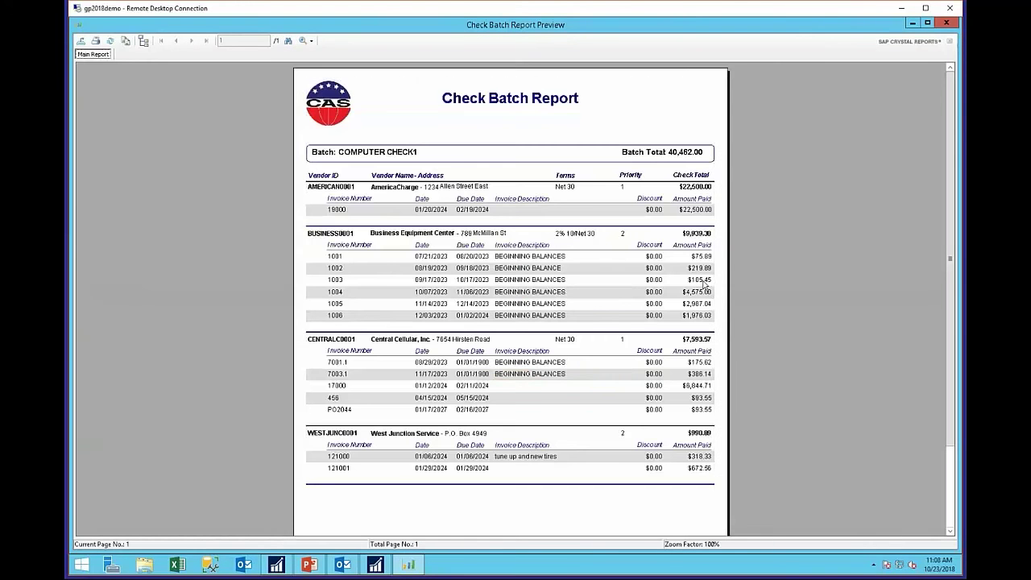
- Close the COMPUTER CHECK1 Check Batch Report preview showing the 40,462.00 total
click(947, 23)
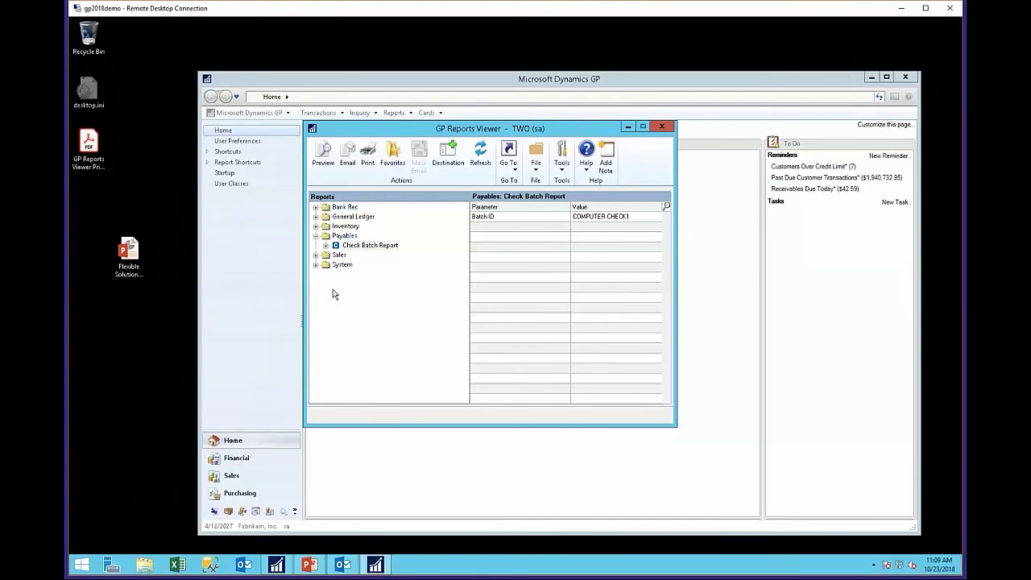
- Expand the Inventory, Sales and System report folders and select Current Customer Aging Detail
click(316, 226)
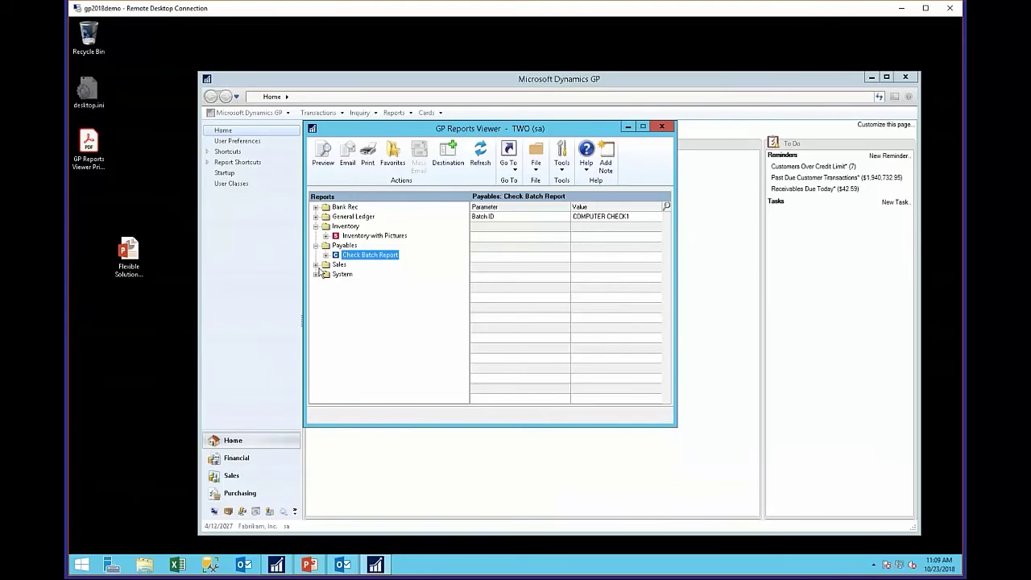
click(316, 265)
click(315, 322)
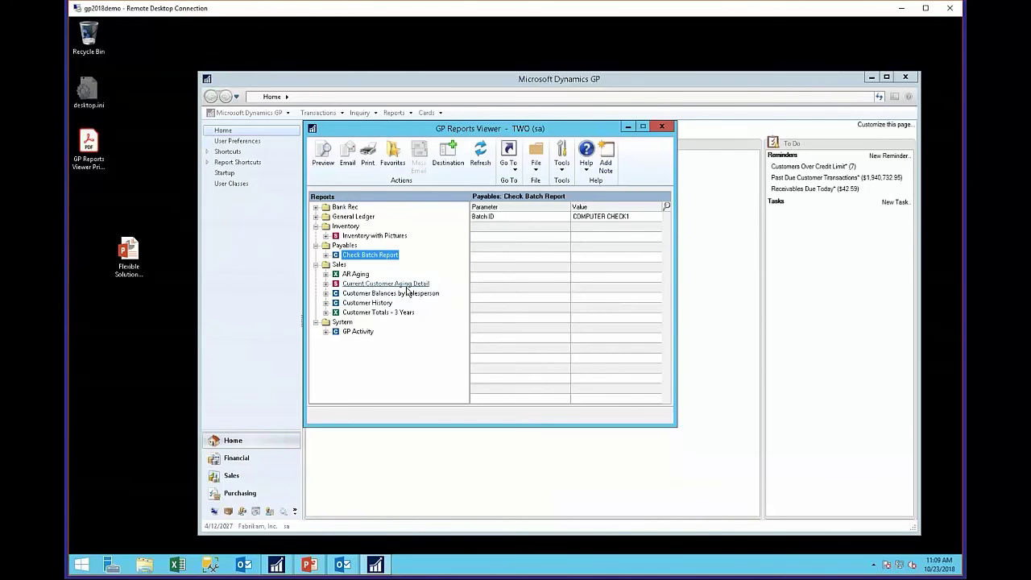
click(385, 283)
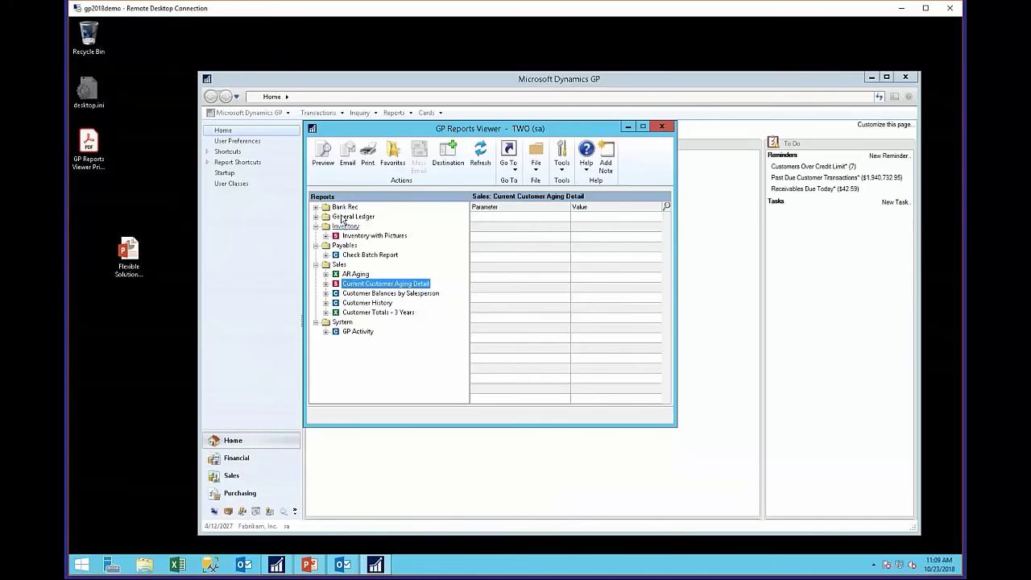
- Preview Current Customer Aging Detail, expand a customer's invoice lines, then close it without exporting
click(323, 154)
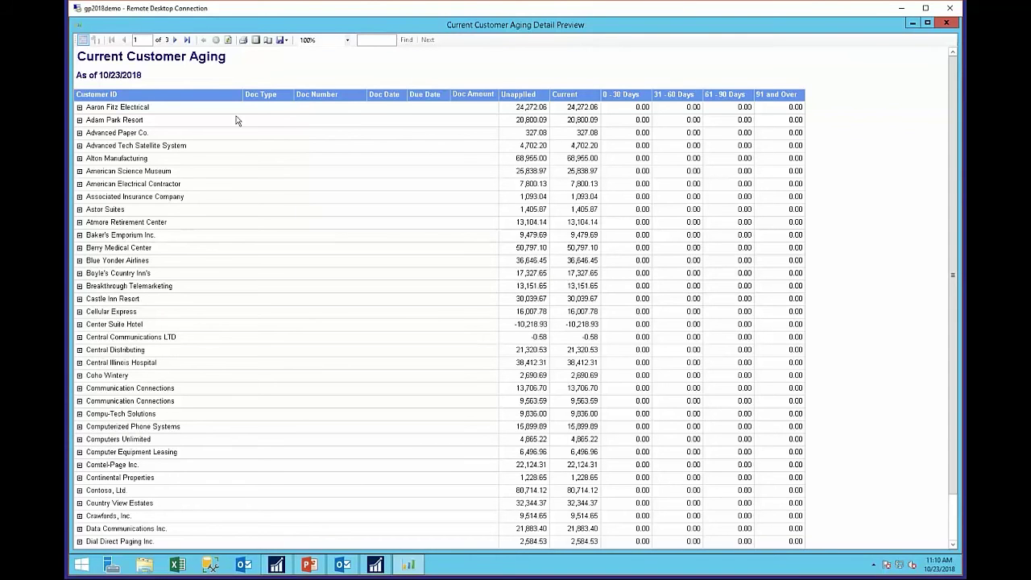
click(79, 107)
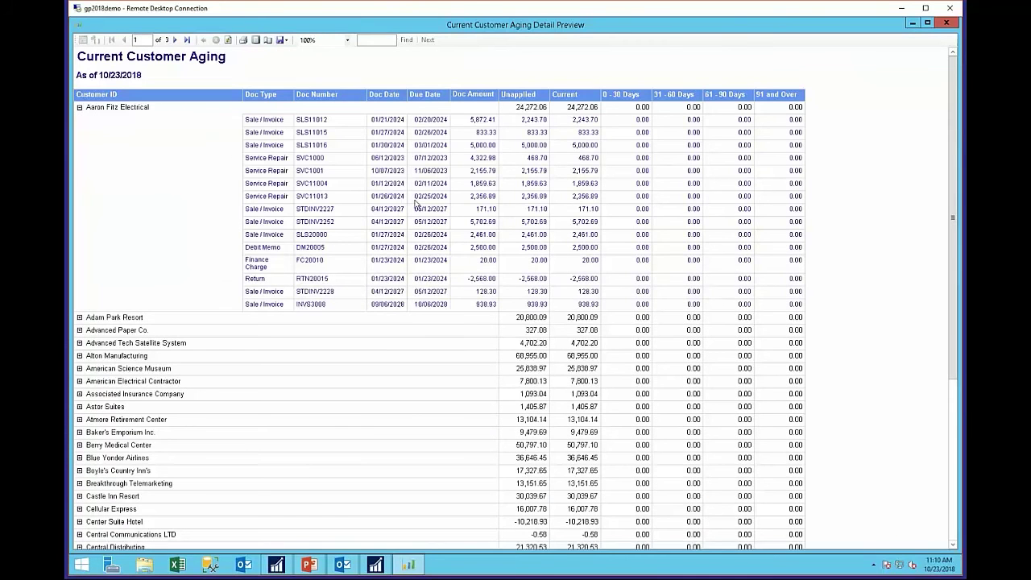
click(286, 42)
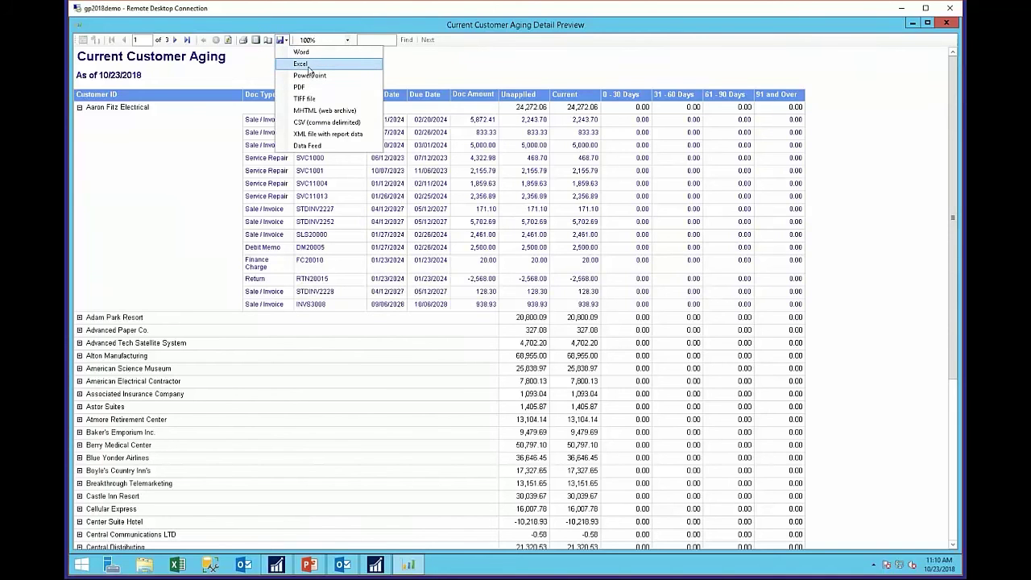
click(818, 116)
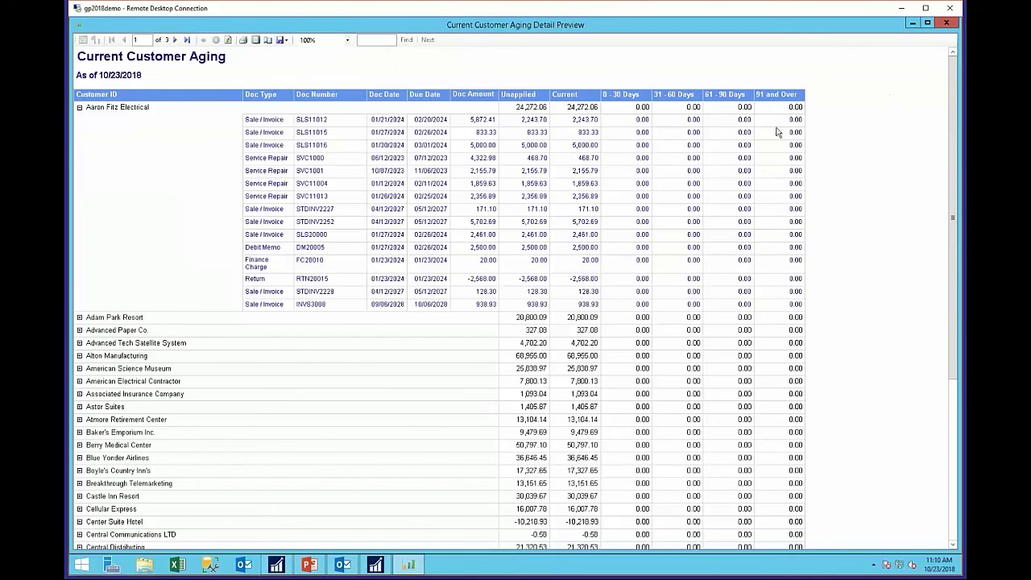
click(948, 25)
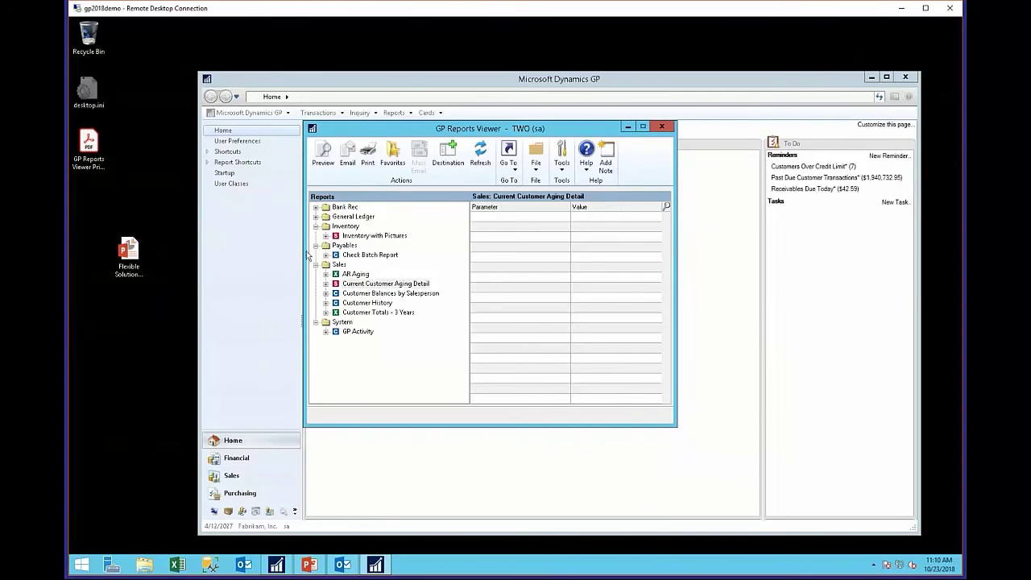
- Preview the General Ledger Monthly Budget report with Budget ID BUDGET3
click(317, 218)
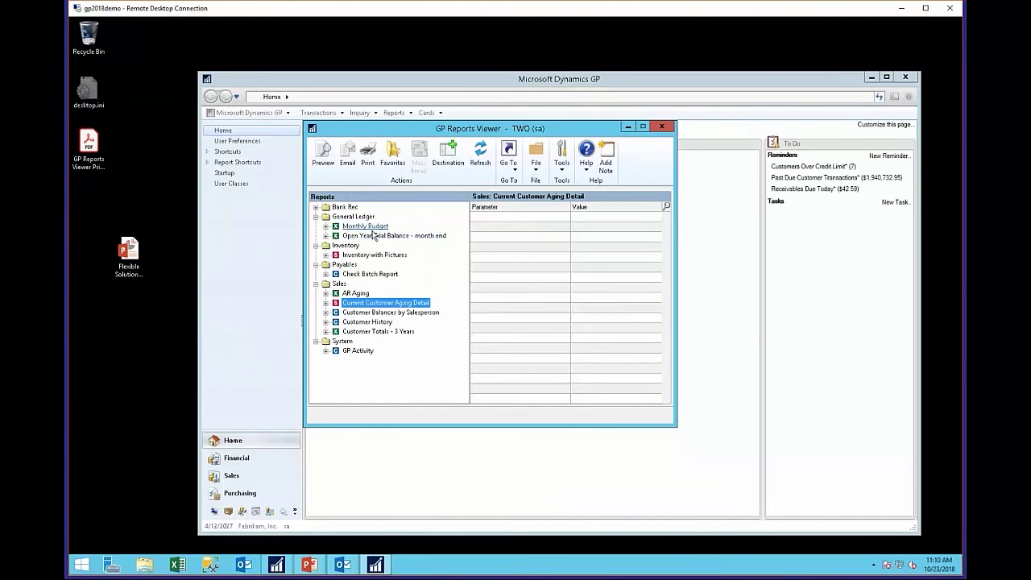
click(372, 228)
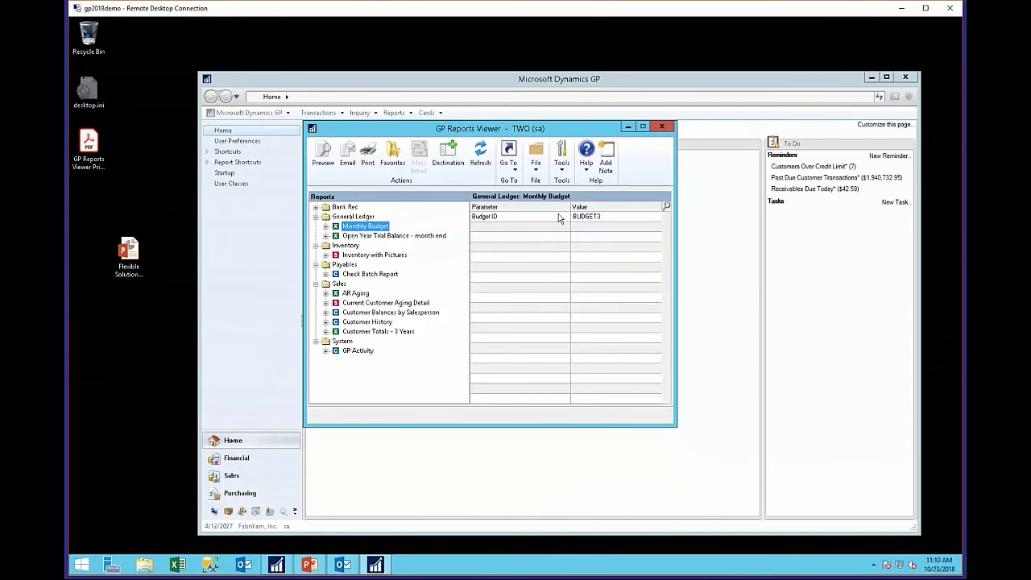
click(578, 216)
click(666, 207)
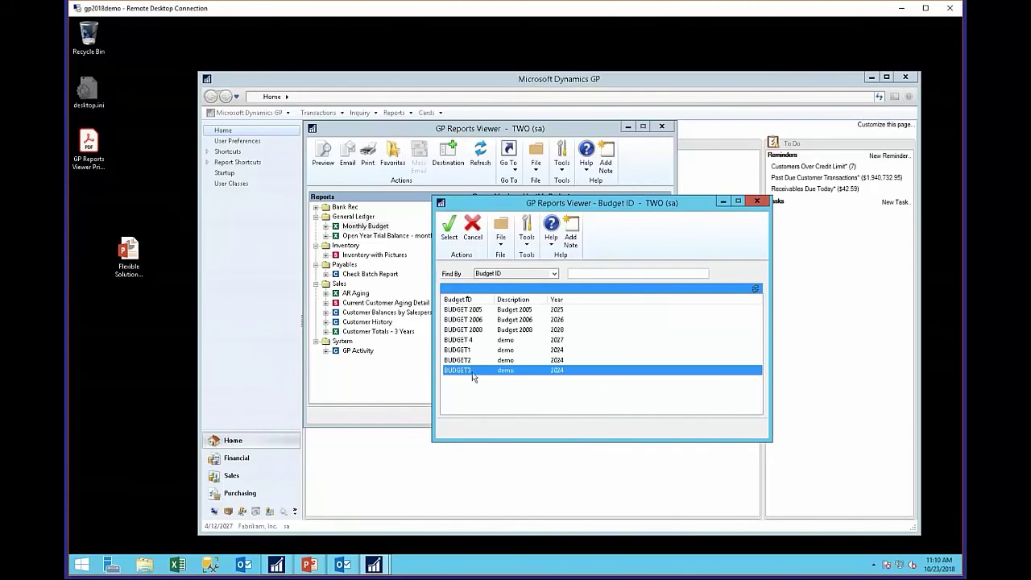
double_click(473, 372)
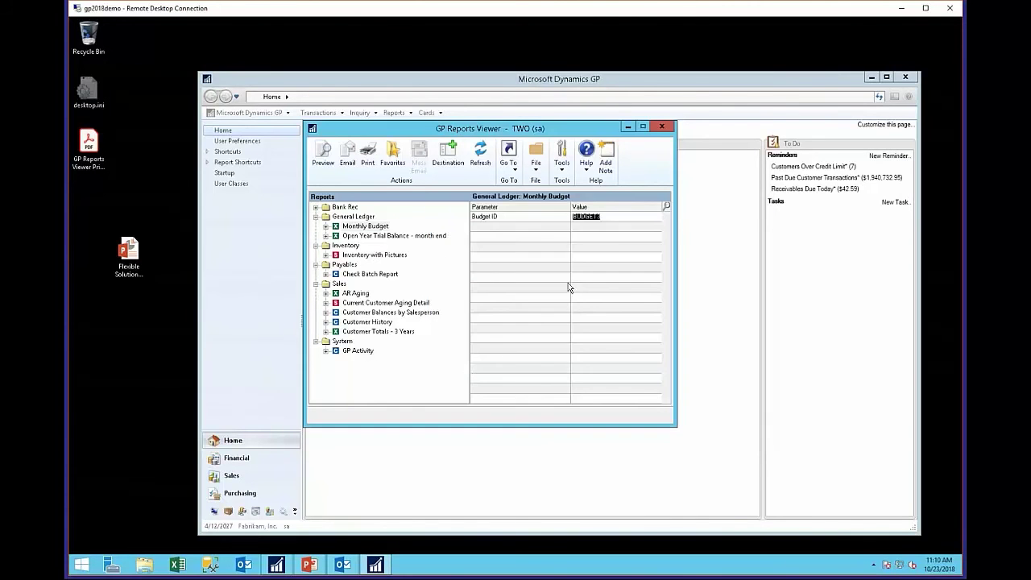
click(323, 153)
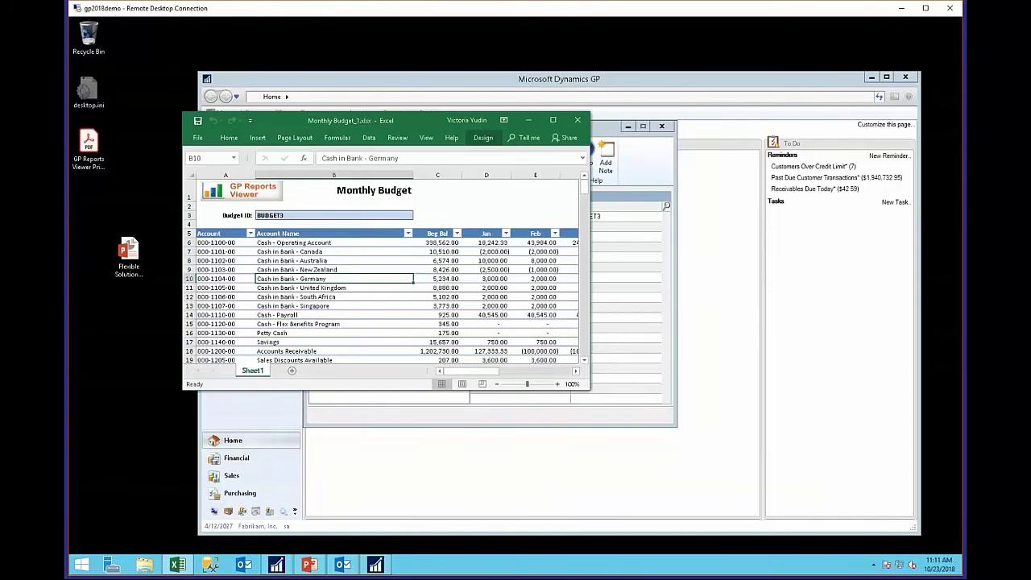
click(554, 120)
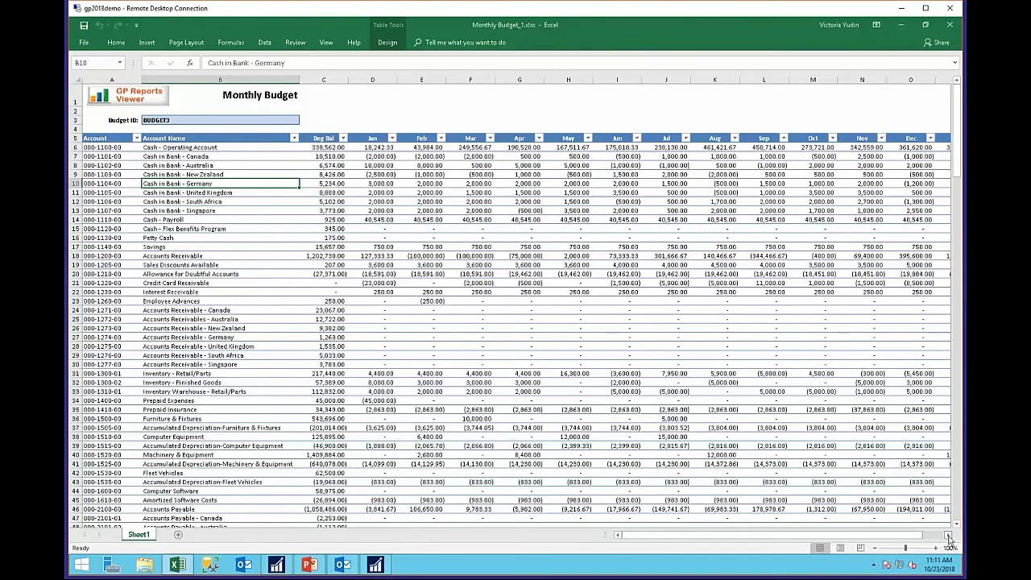
click(949, 537)
click(949, 536)
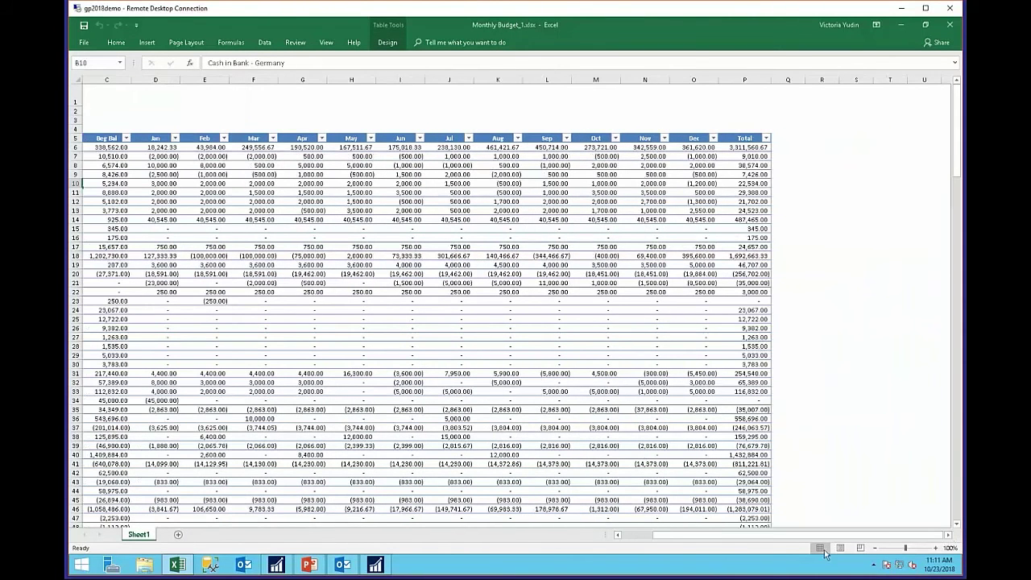
click(632, 538)
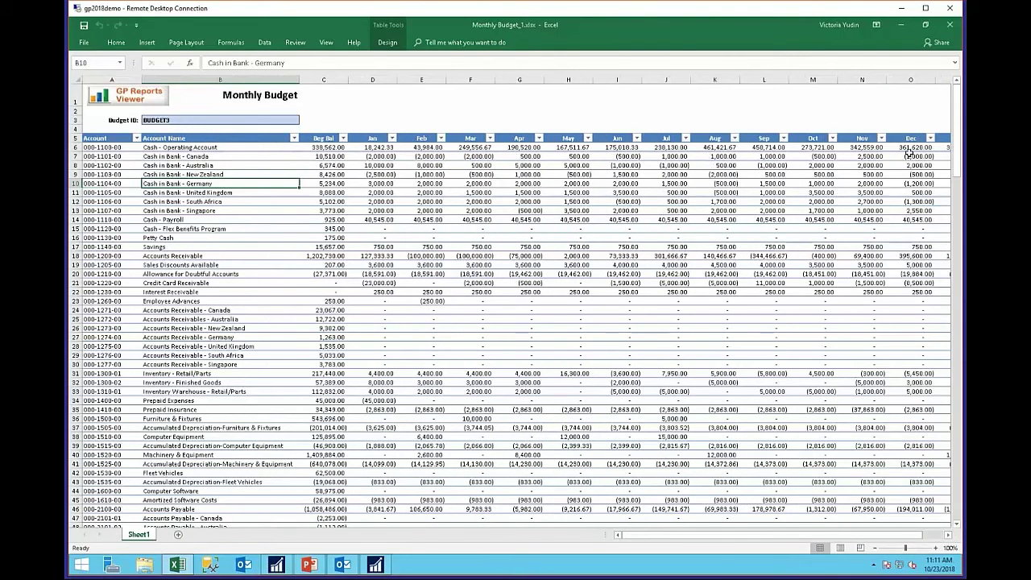
click(951, 11)
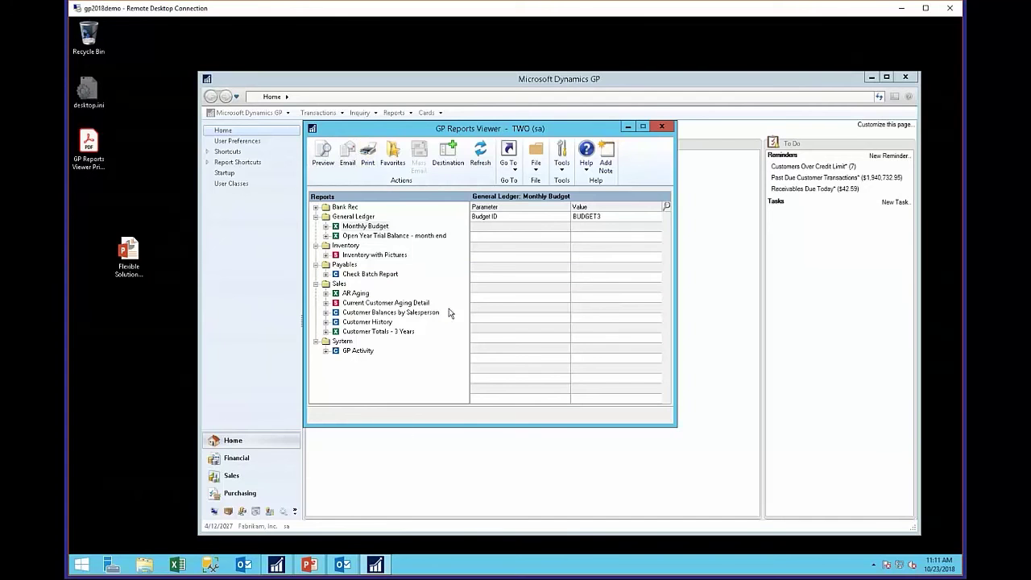
- Open the Bank Rec Checkbook Register for UPTOWN TRUST, dated 1/1/2027 to 12/31/2027
click(316, 208)
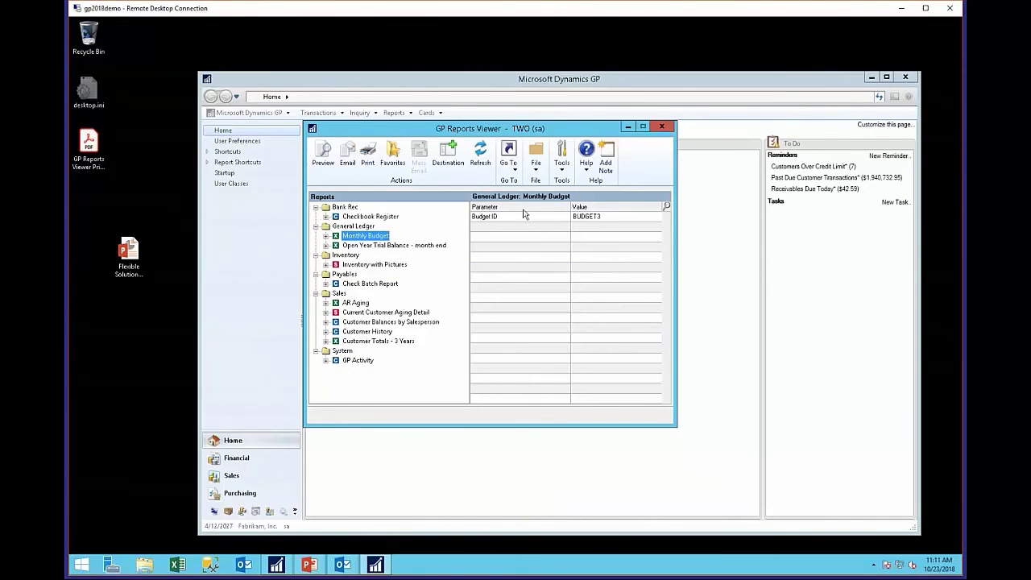
click(367, 218)
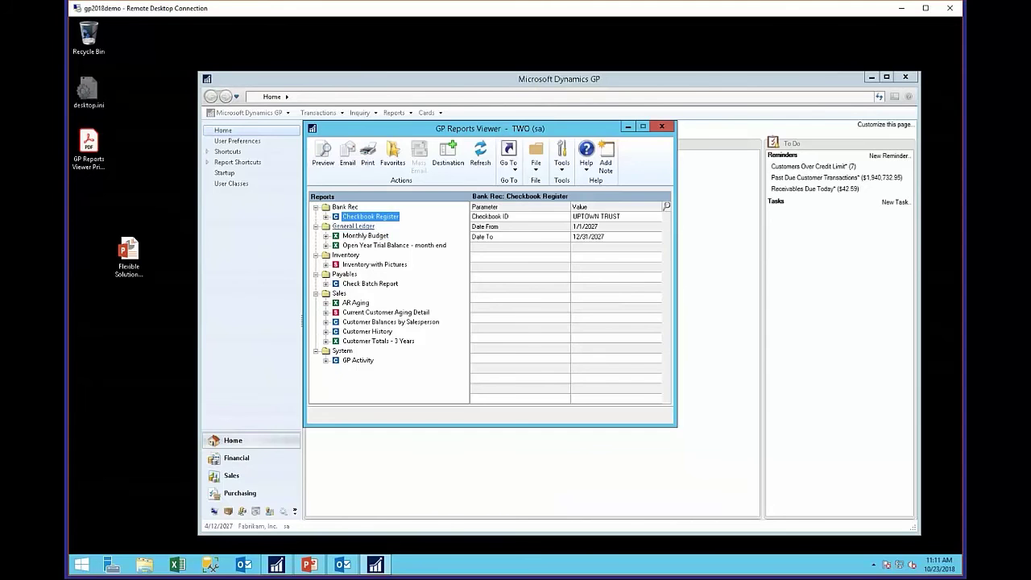
click(615, 216)
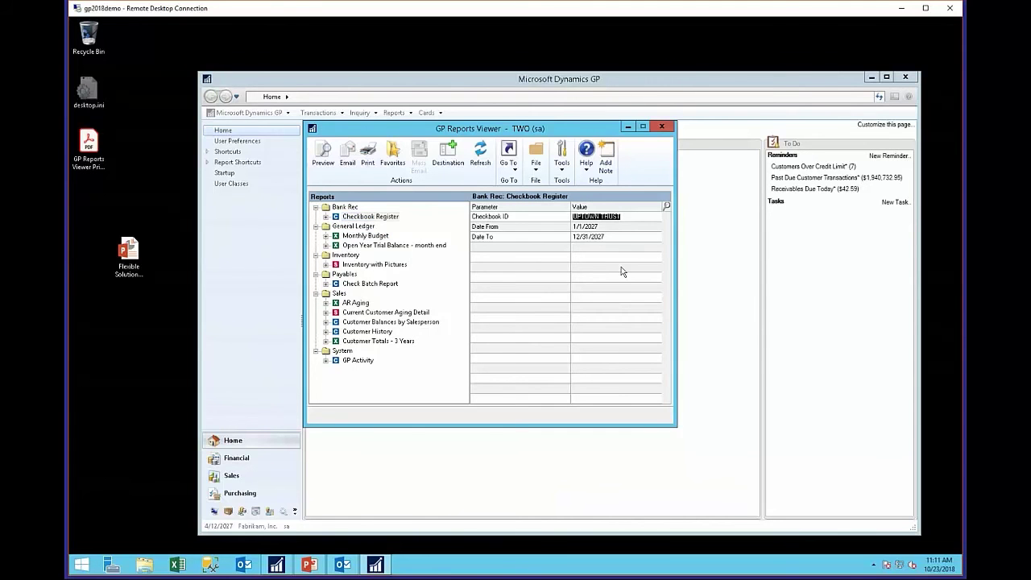
click(602, 227)
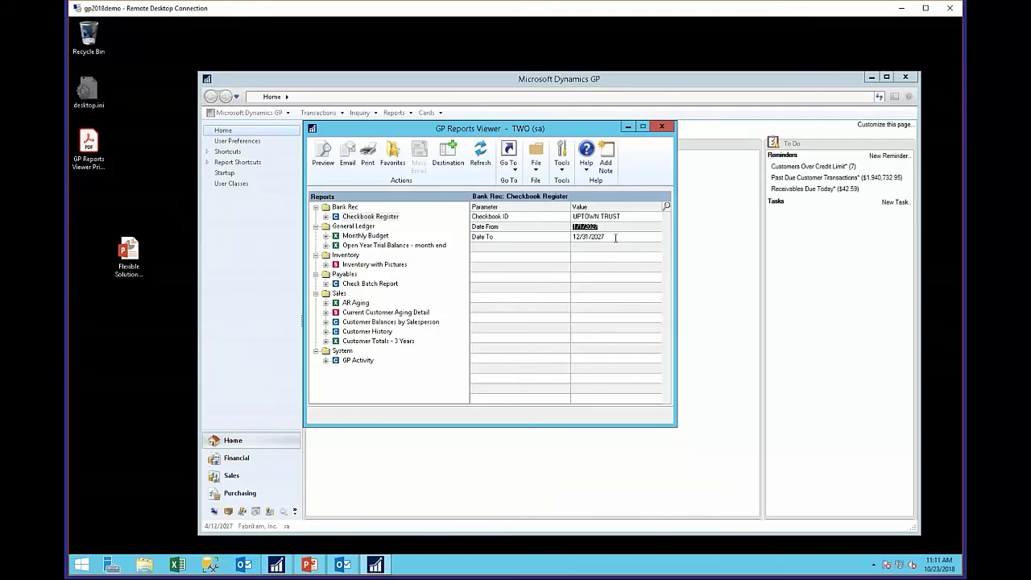
click(616, 236)
- Change the Checkbook Register Date From and Date To to 2028 and start saving a favorite
click(325, 219)
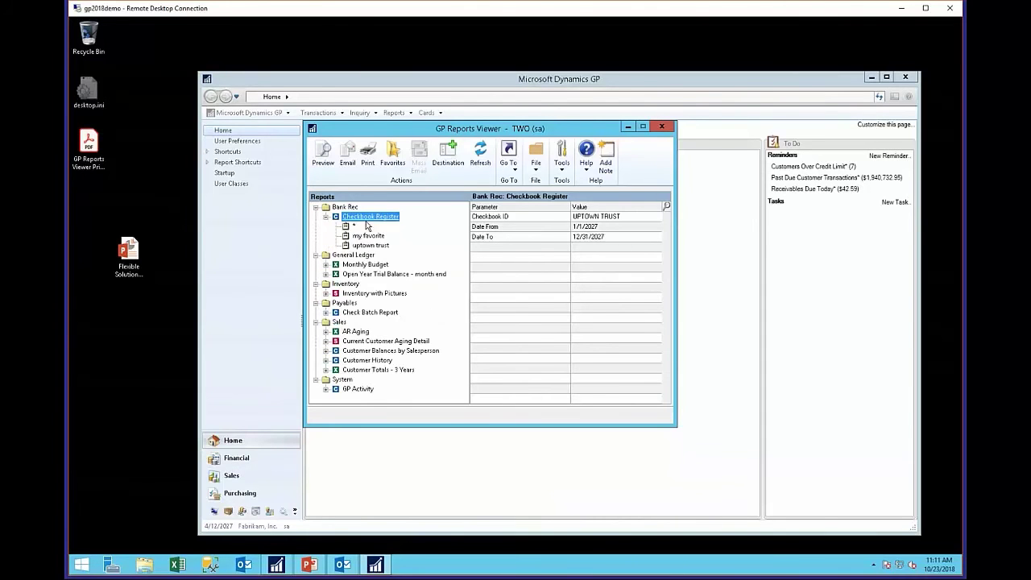
click(619, 216)
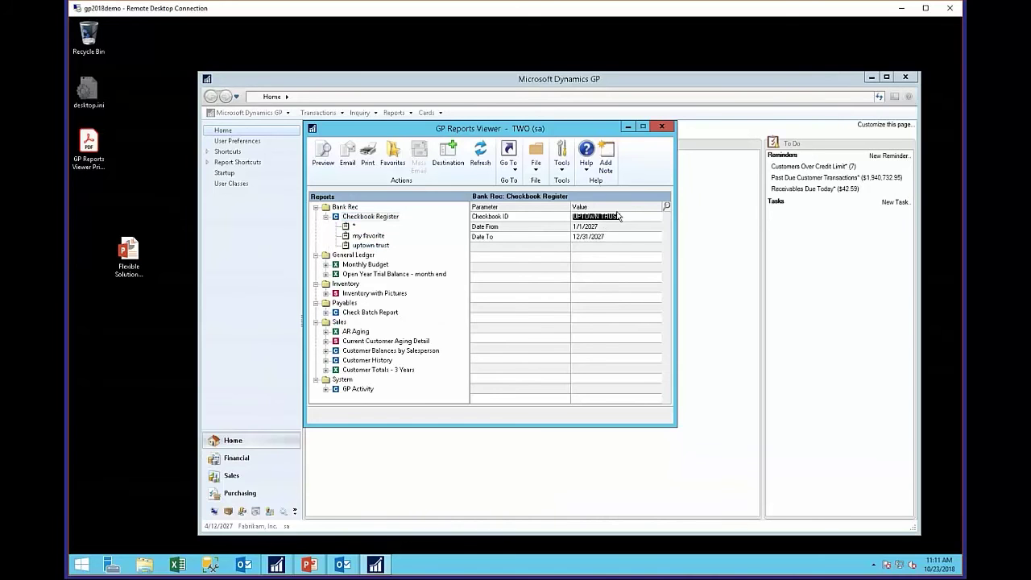
click(607, 227)
click(624, 227)
click(635, 240)
click(636, 238)
click(612, 218)
click(392, 153)
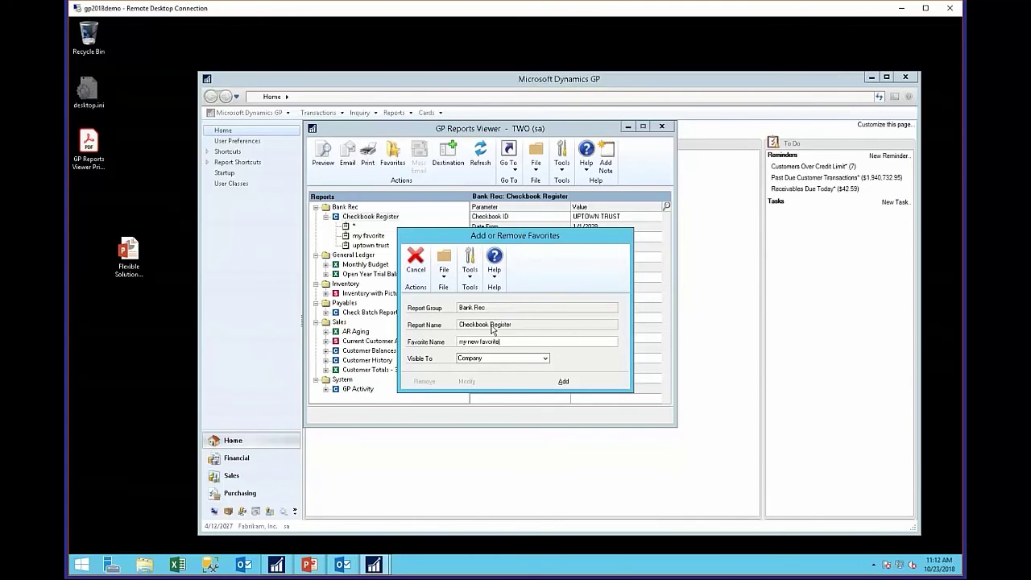
- Add 'my new favorite' as a Checkbook Register favorite visible only to User
click(512, 360)
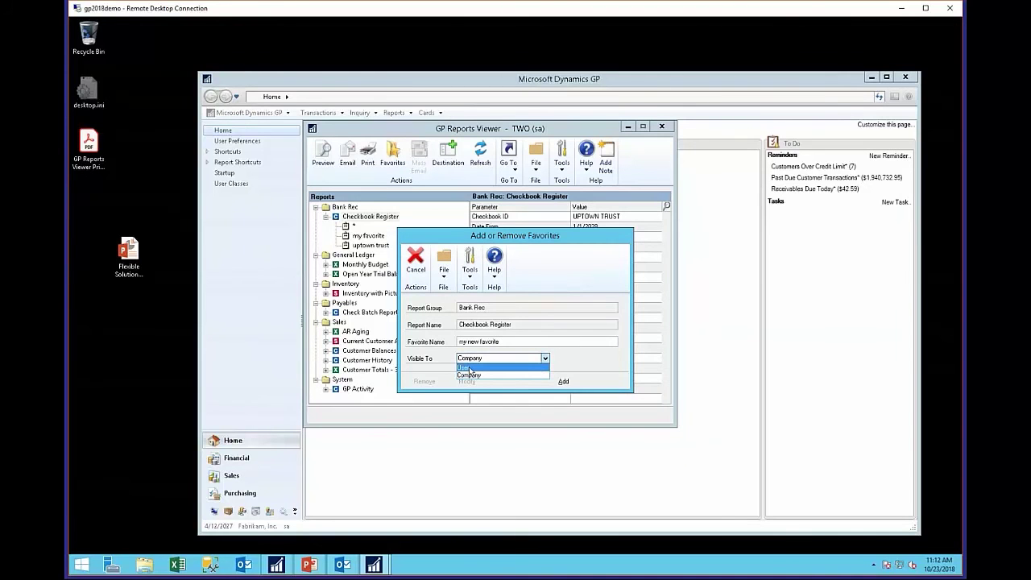
click(469, 366)
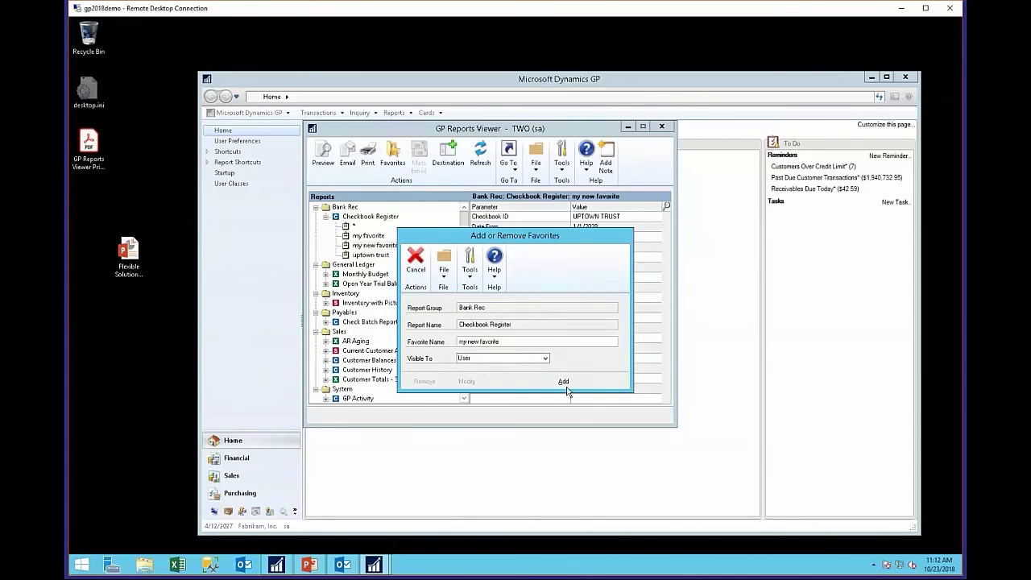
click(564, 384)
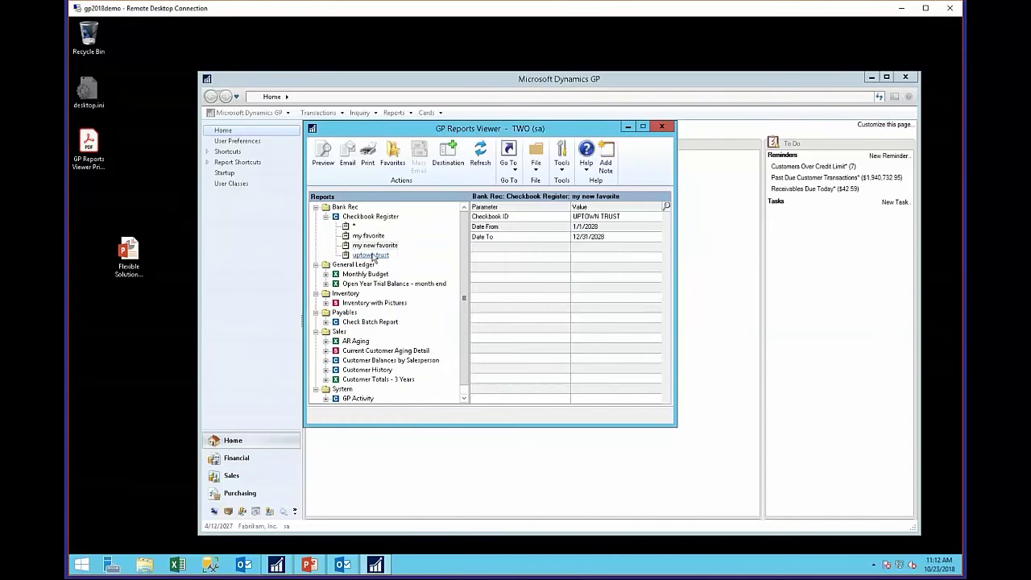
- Remove and delete the 'my new favorite' favorite
click(375, 245)
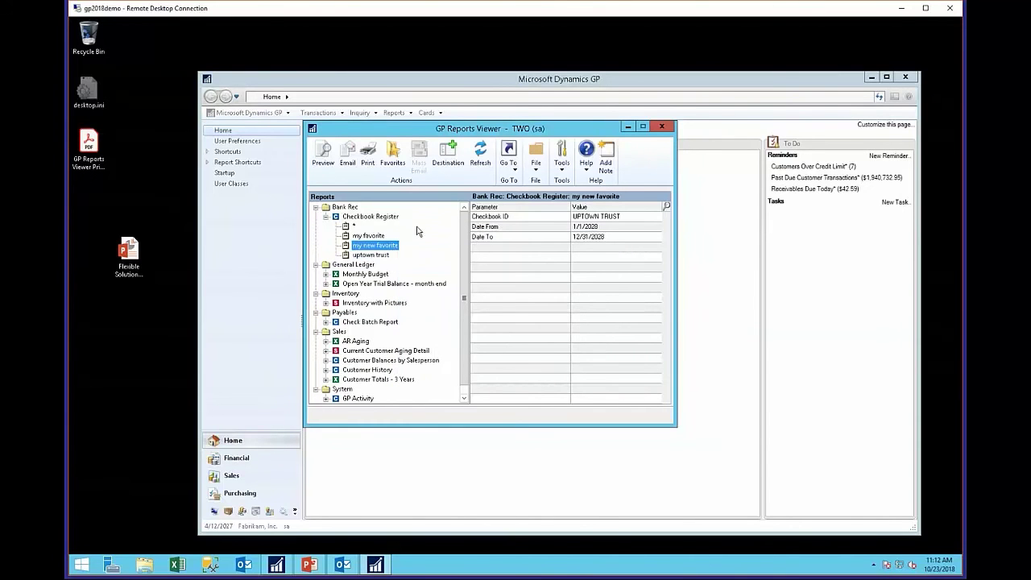
click(395, 161)
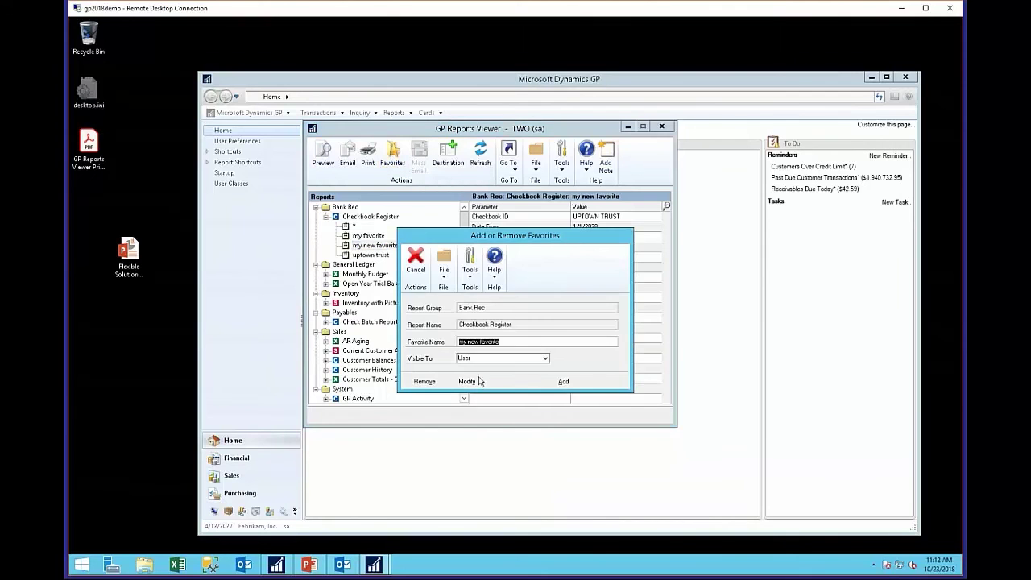
click(424, 382)
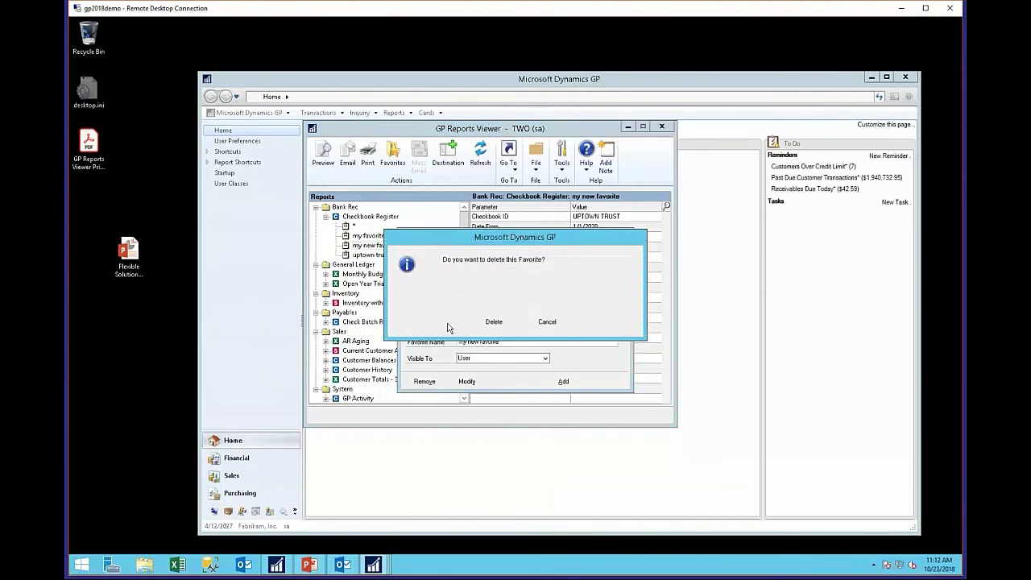
click(494, 322)
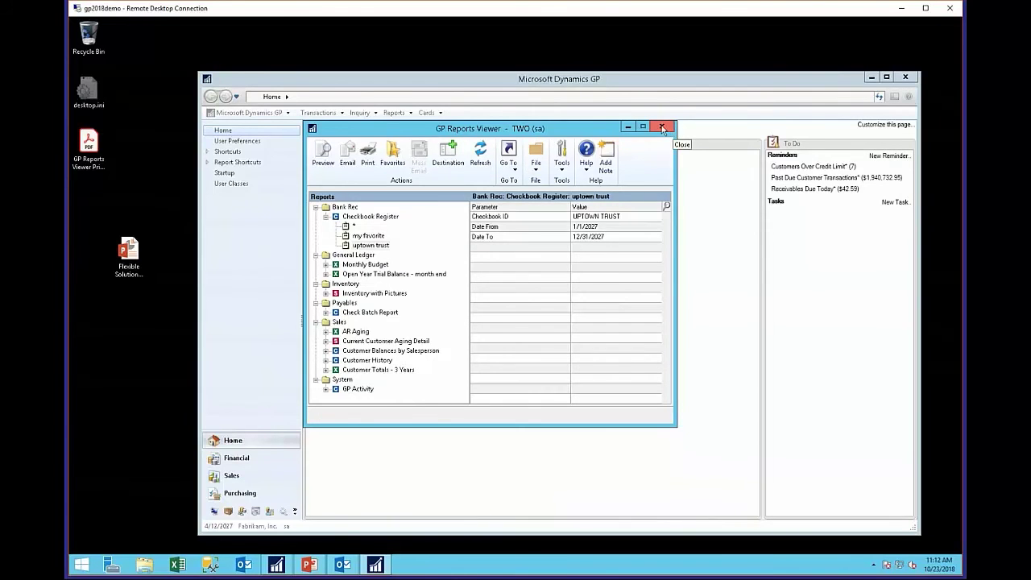
- Close GP Reports Viewer to return to the Fabrikam, Inc. home page
click(663, 127)
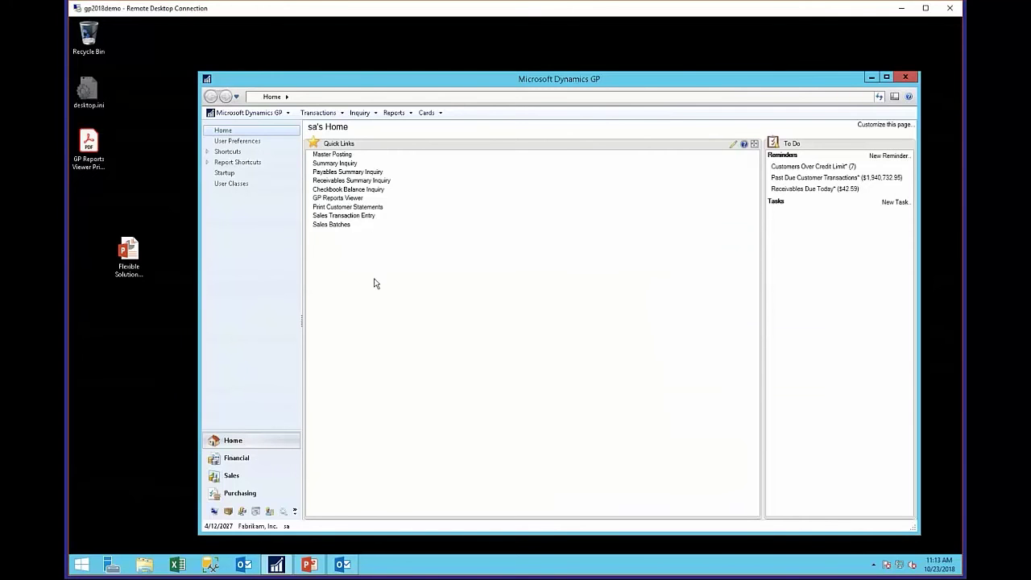
- Open Print Customer Statements and load the STATEMENT profile with its $5.00 balance threshold
click(335, 207)
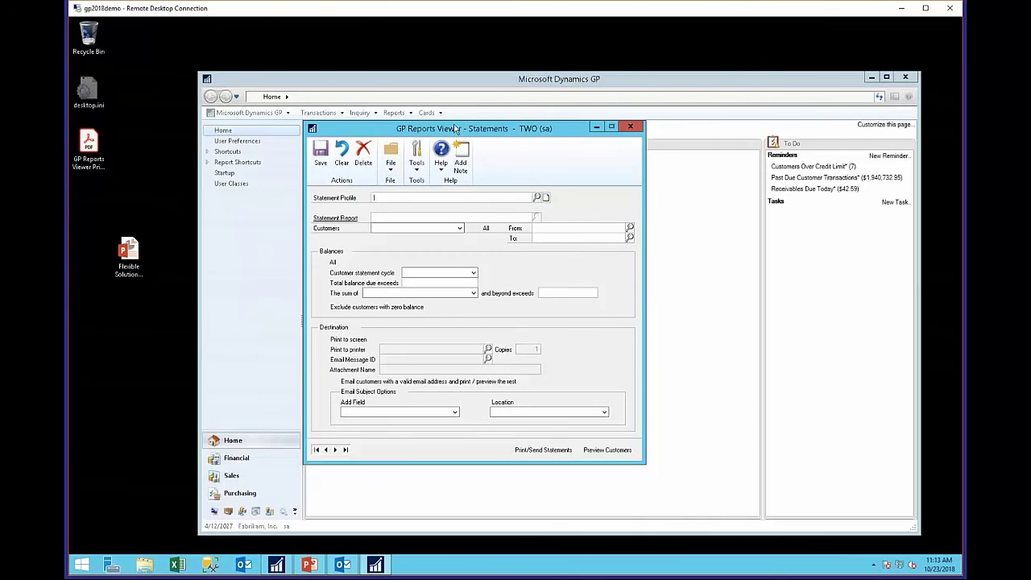
click(318, 451)
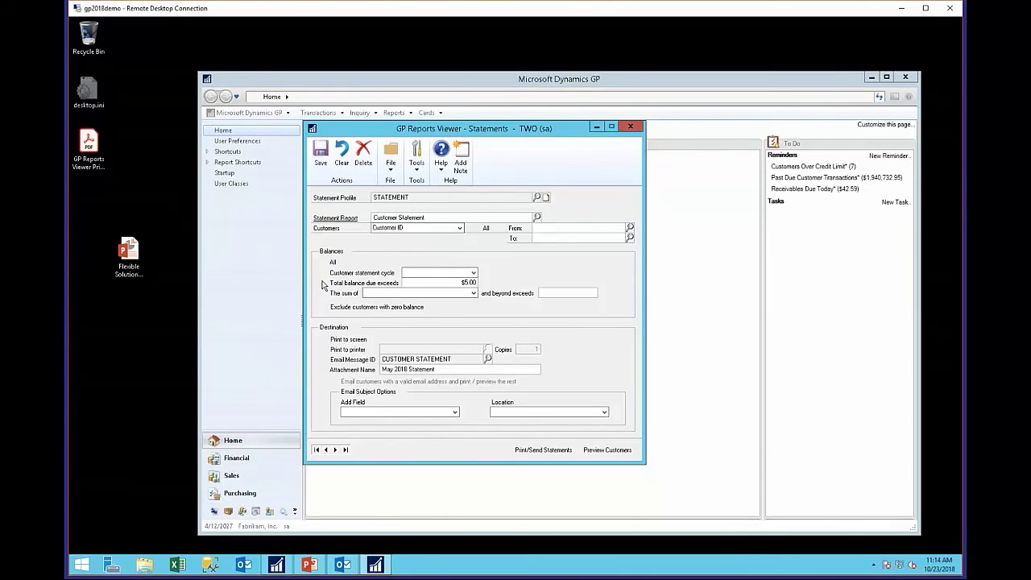
click(431, 282)
- Preview the customer statements and sort them by balance from highest to lowest
click(608, 449)
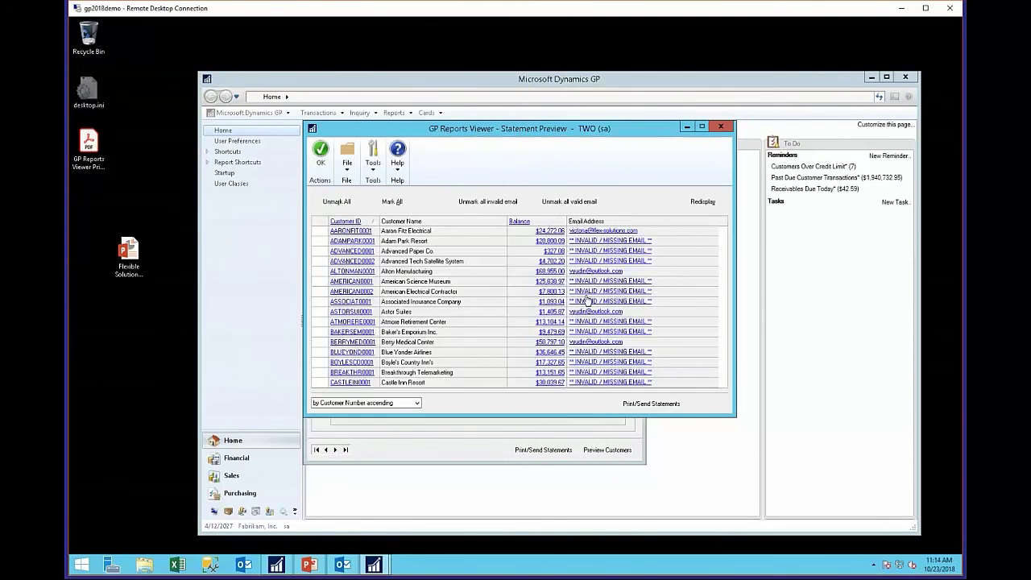
click(551, 222)
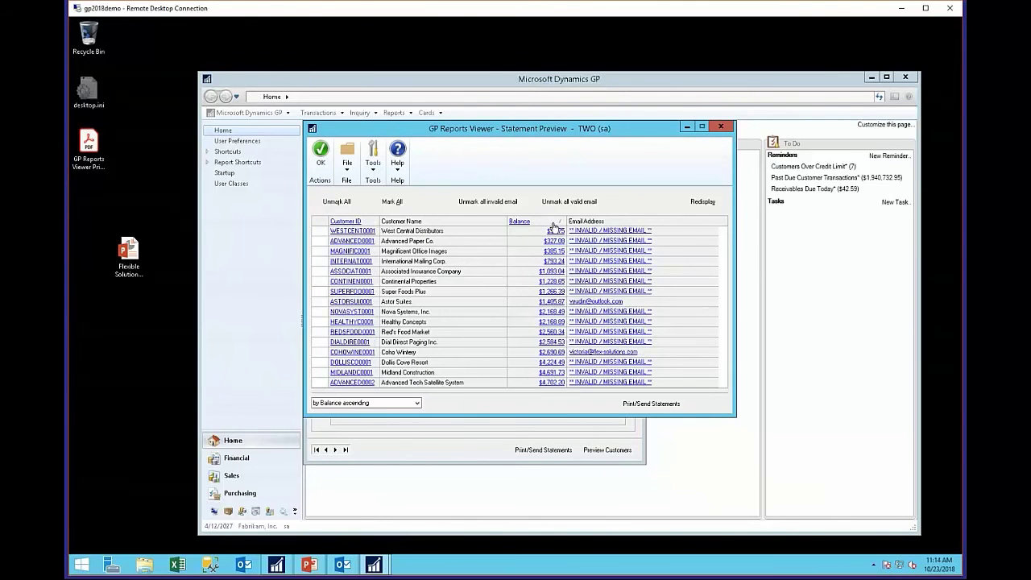
click(555, 223)
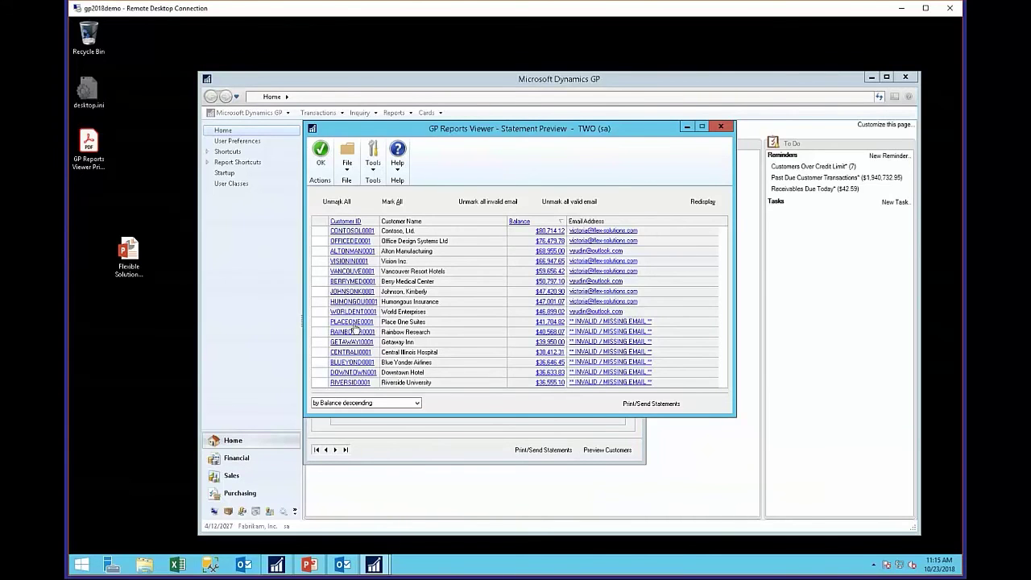
- Replace PLACEONE0001's invalid email with the customer's correct address, save, and refresh the preview
click(621, 325)
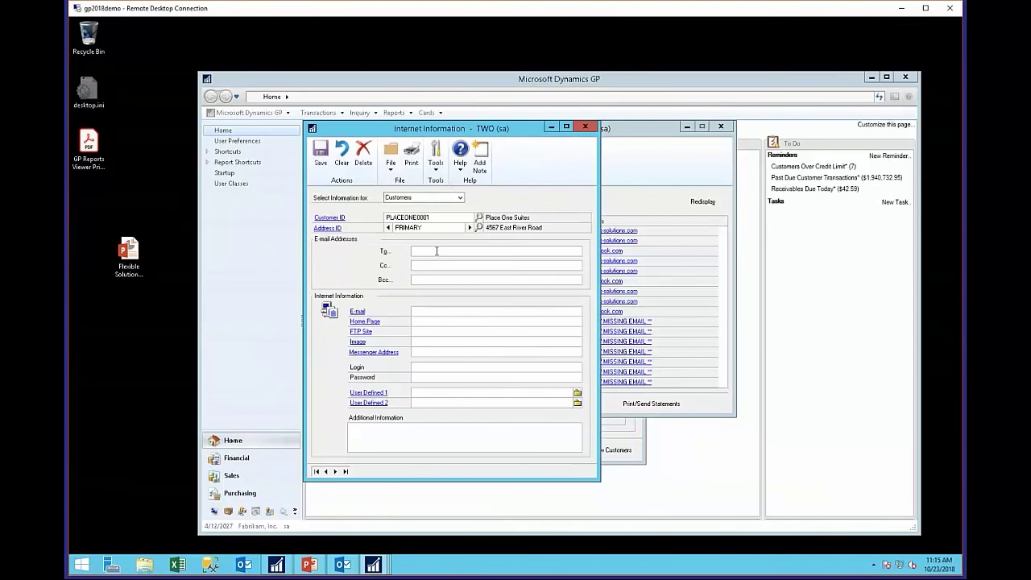
click(321, 153)
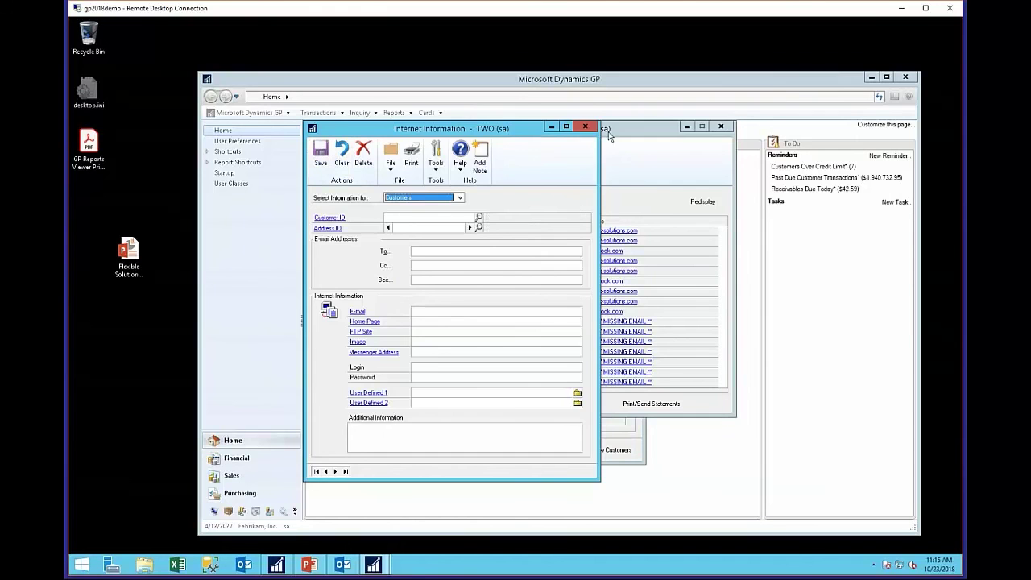
click(585, 129)
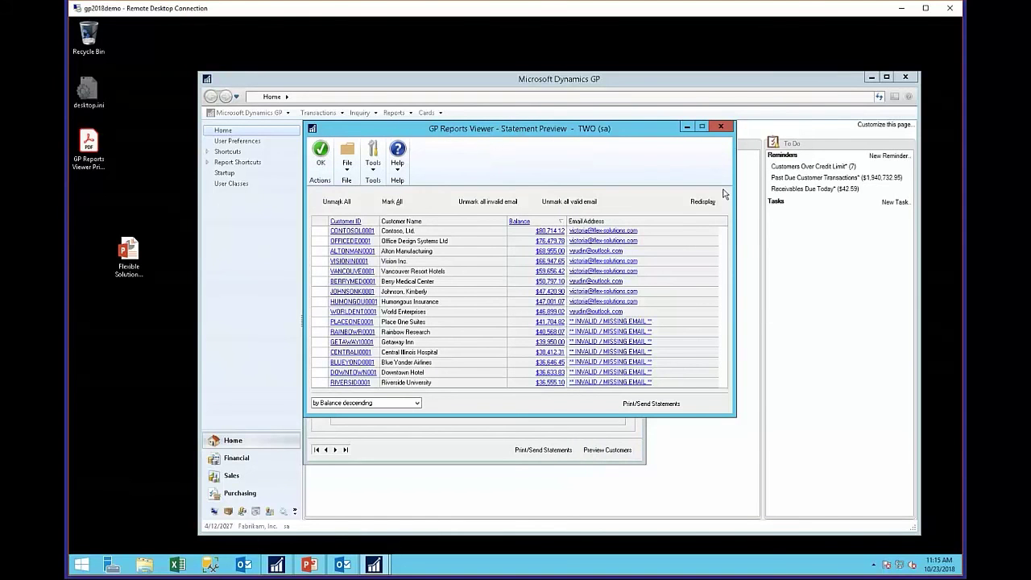
click(695, 206)
- Close the Statement Preview and return to the $5.00 total balance due threshold
click(321, 150)
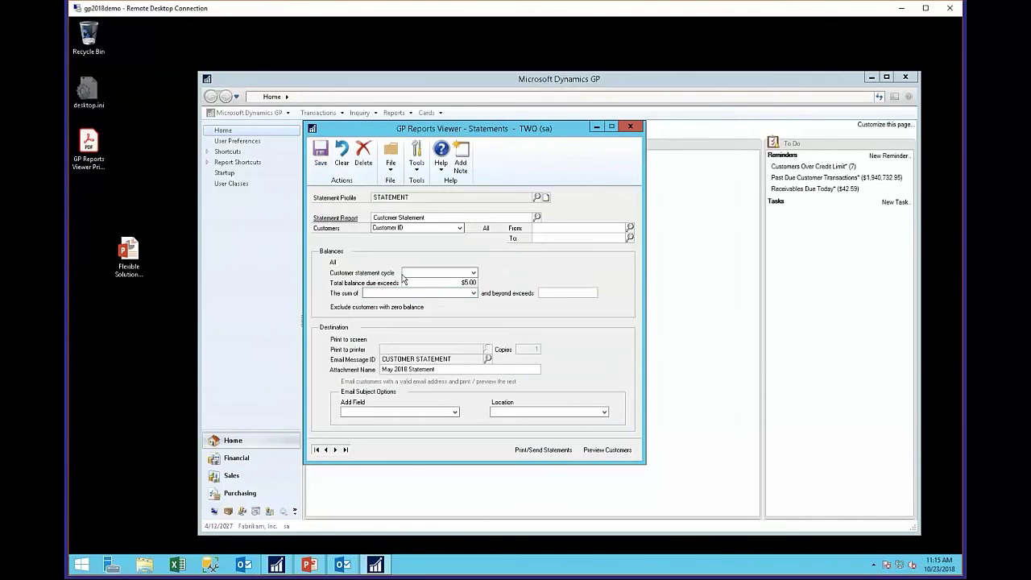
click(388, 294)
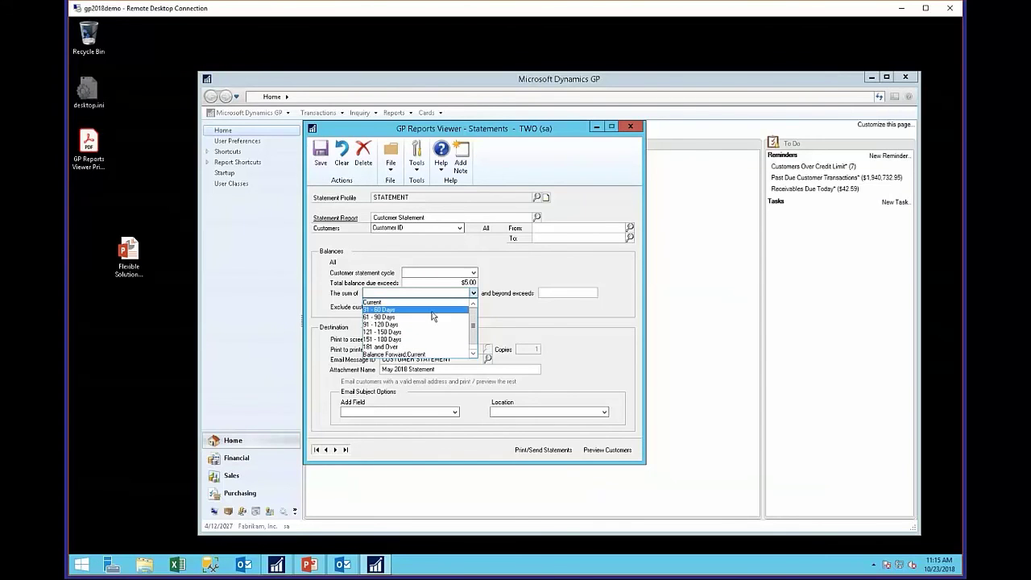
click(513, 298)
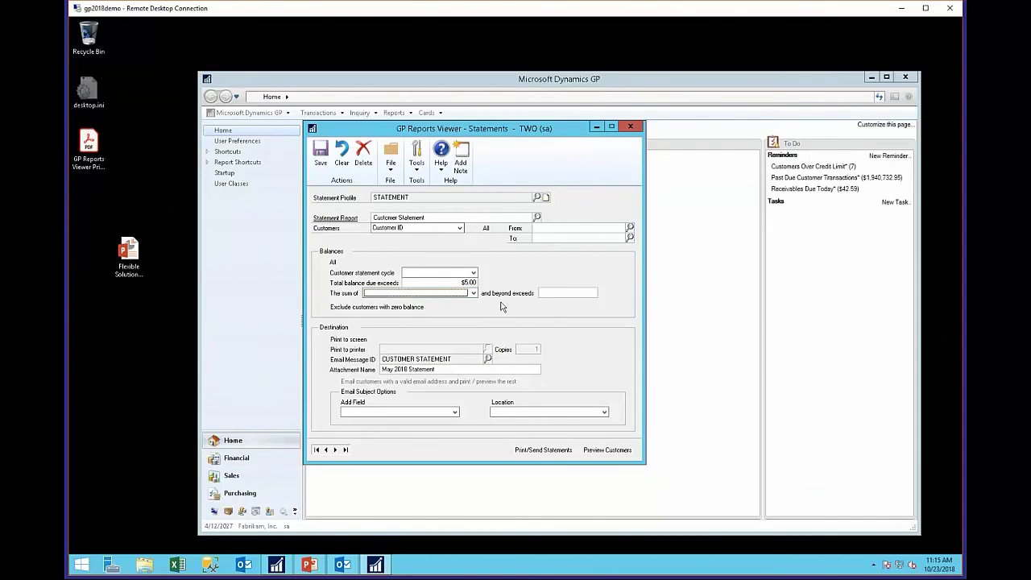
click(459, 282)
- Email the statements and check the 14 Statement messages in Outlook's Outbox
click(546, 453)
click(334, 567)
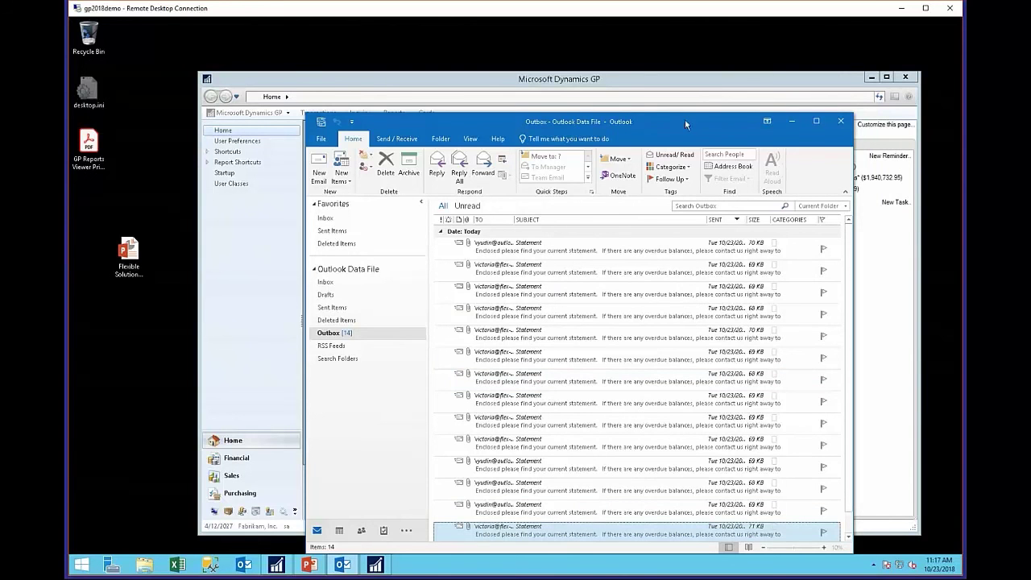
- Open the third Outbox statement message and its May 2018 Statement.pdf attachment
drag(675, 118, 657, 50)
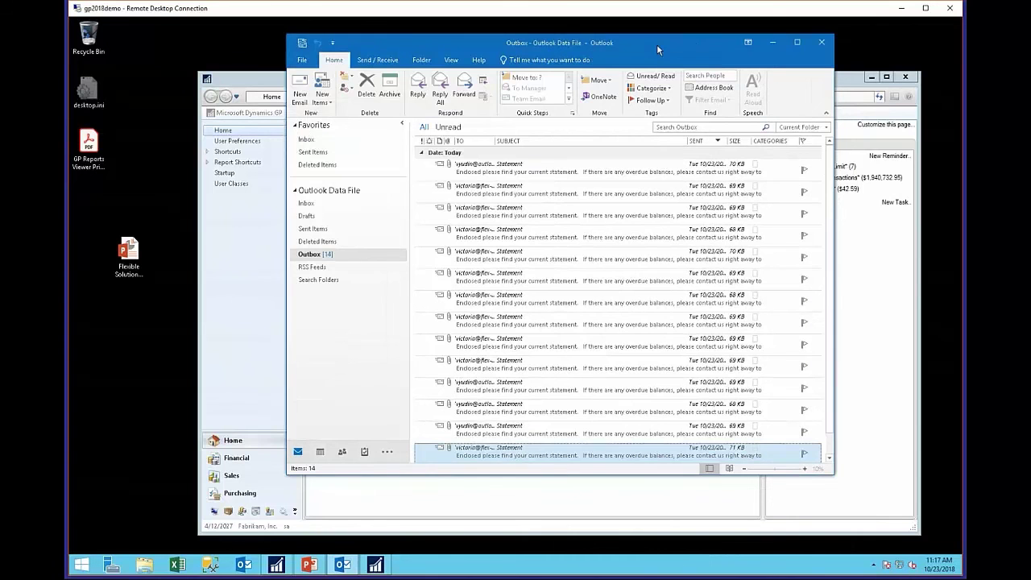
click(594, 220)
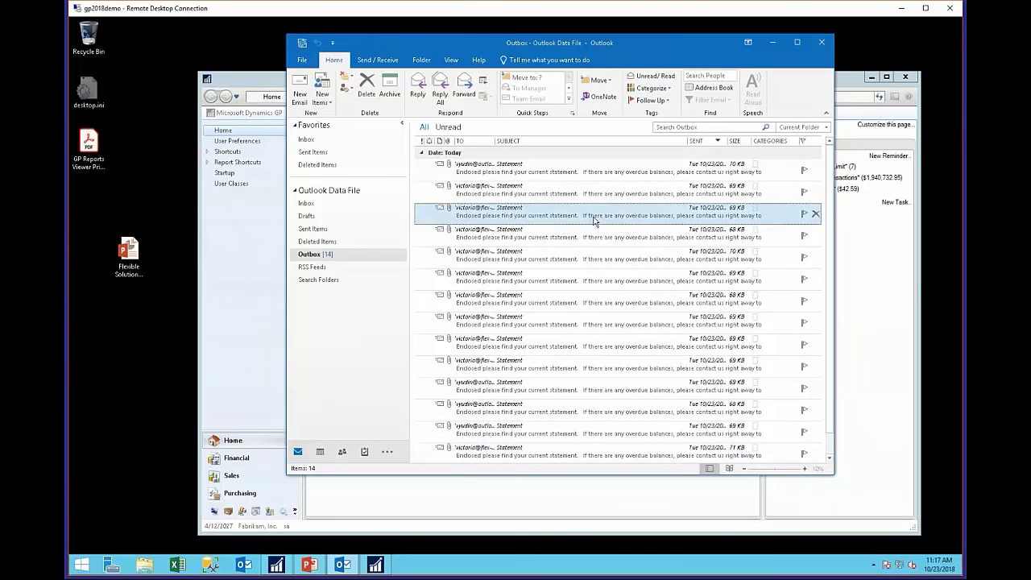
double_click(594, 219)
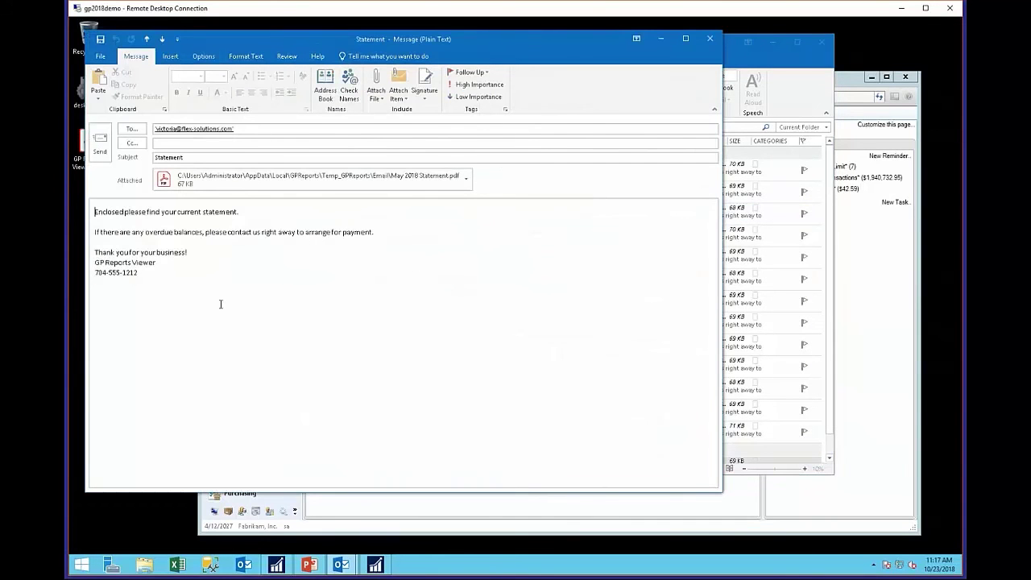
key(ctrl+a)
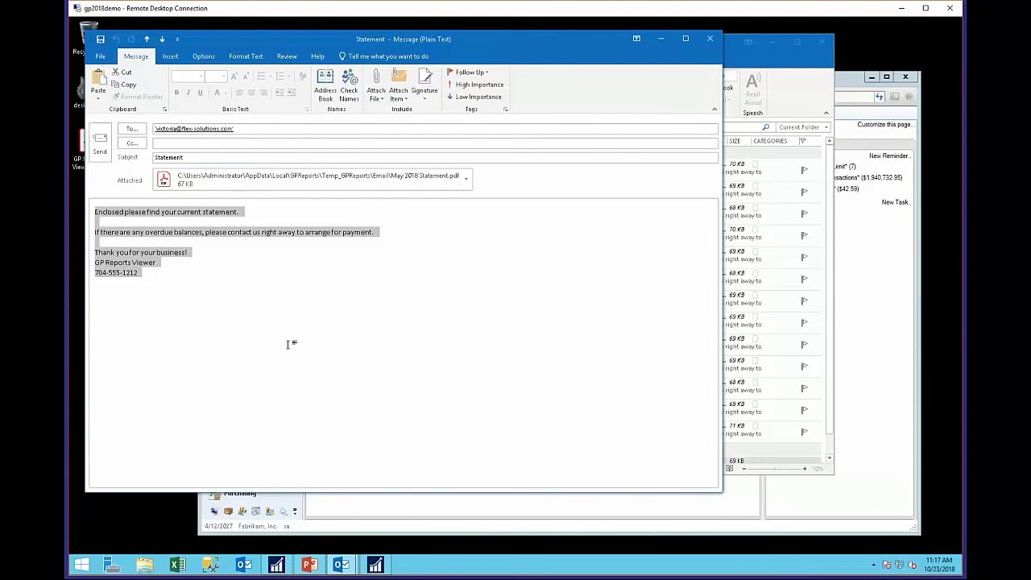
click(341, 176)
key(alt+Tab)
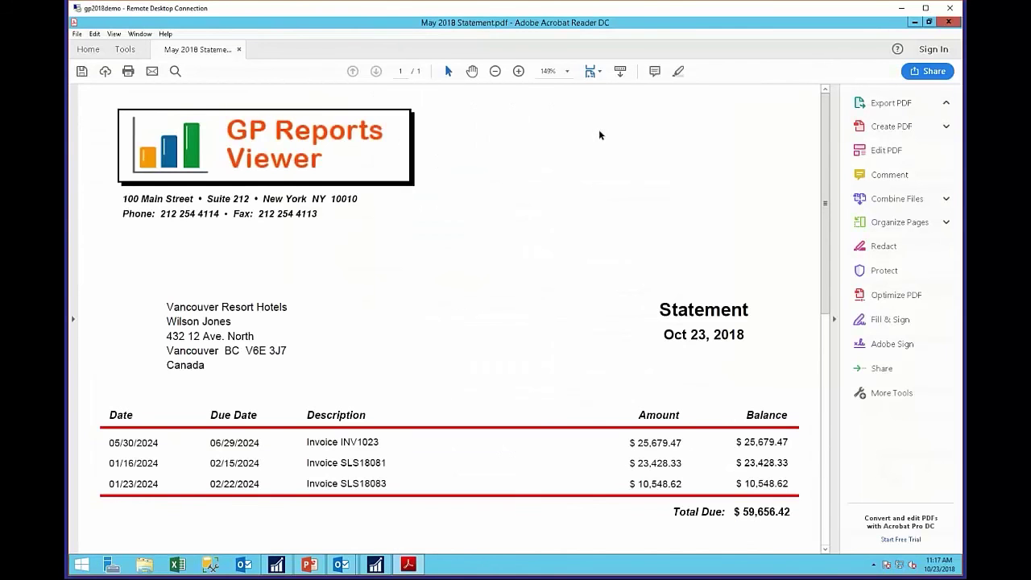
- View the full Vancouver Resort Hotels statement page, then close Acrobat and minimize Outlook
click(594, 71)
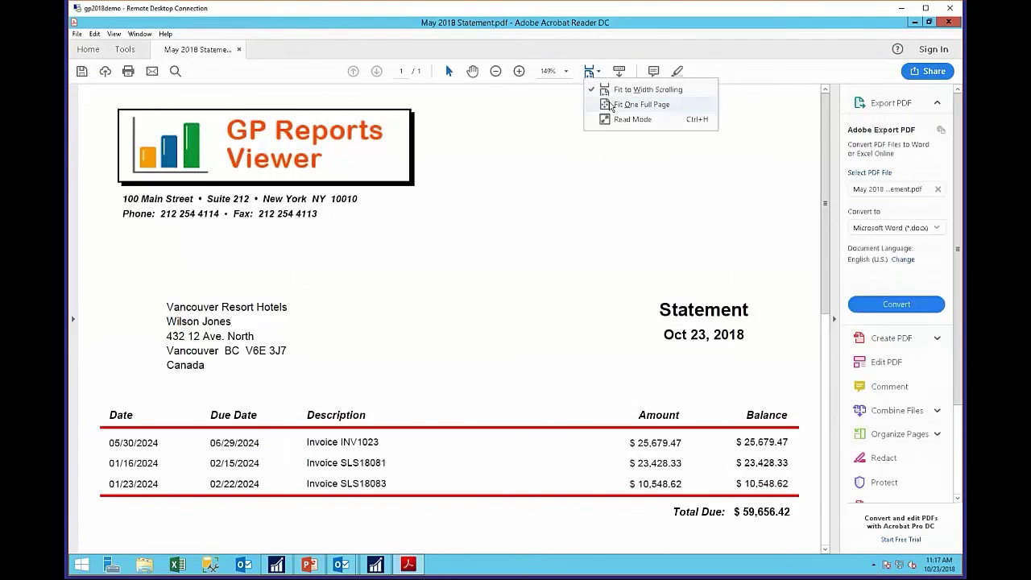
click(625, 103)
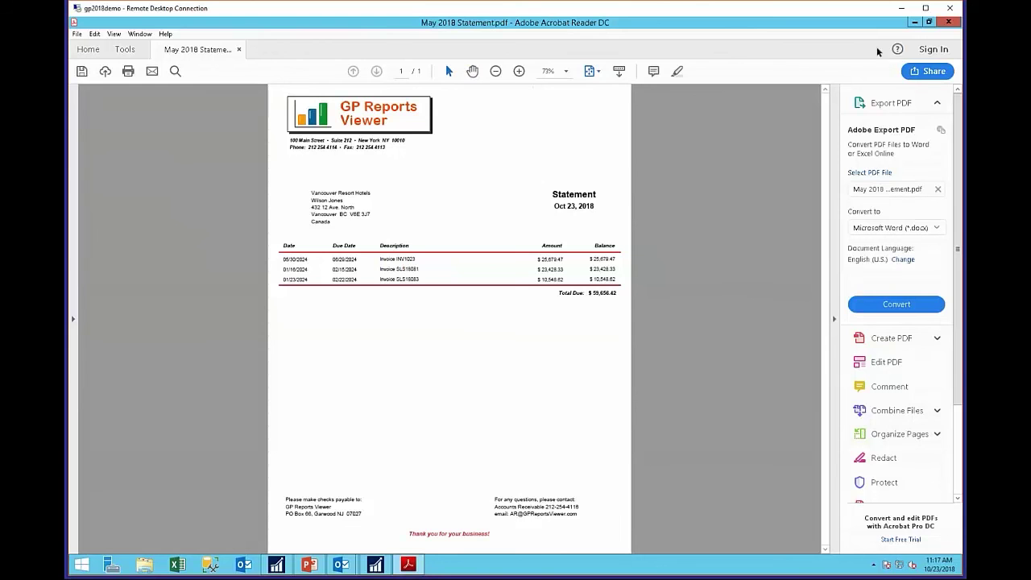
click(948, 23)
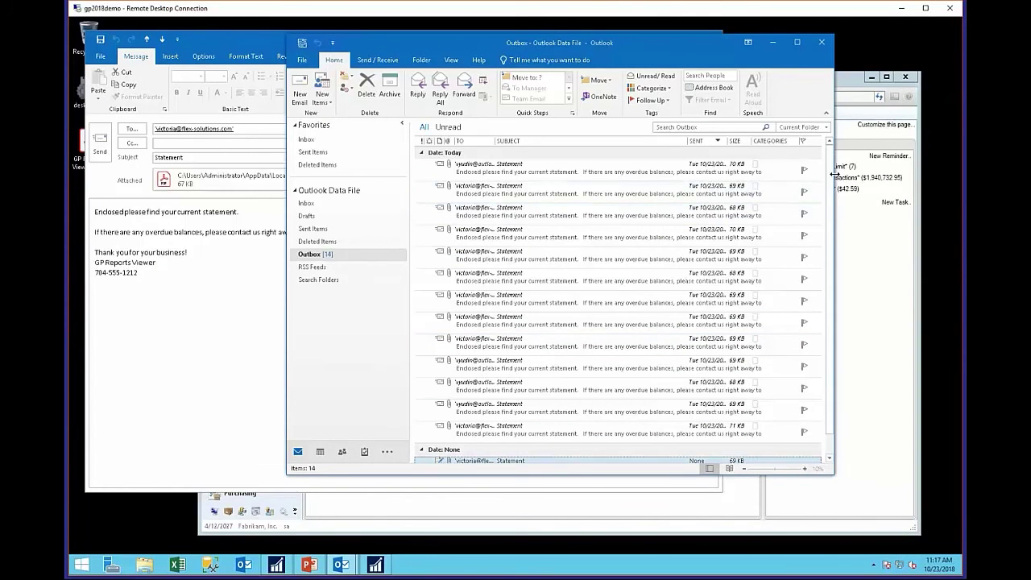
scroll(830, 191, down, 2)
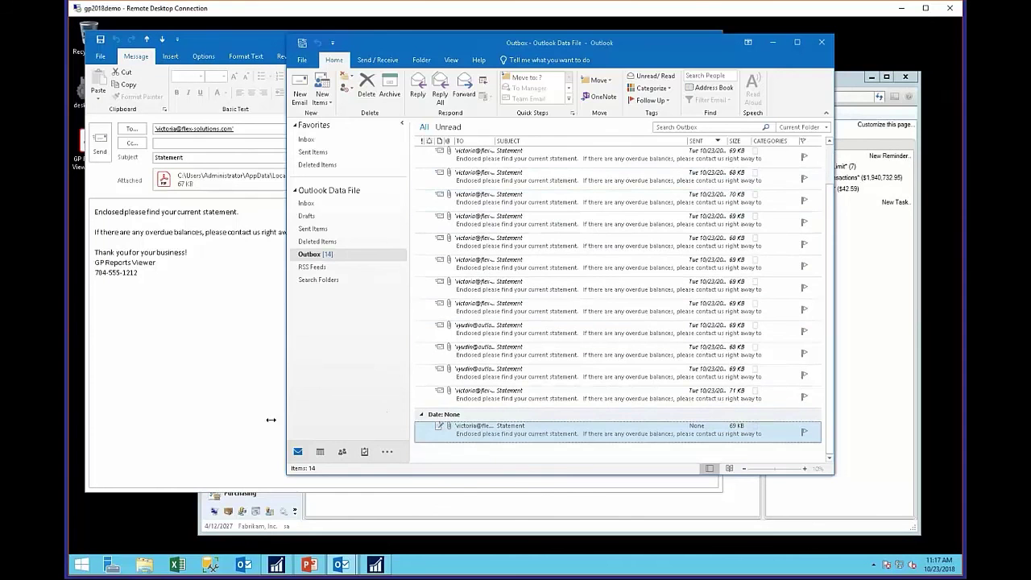
click(771, 40)
- Clear the GP Statements window, reload the STATEMENT profile, resend, and view Outlook's 17-message Outbox
click(709, 38)
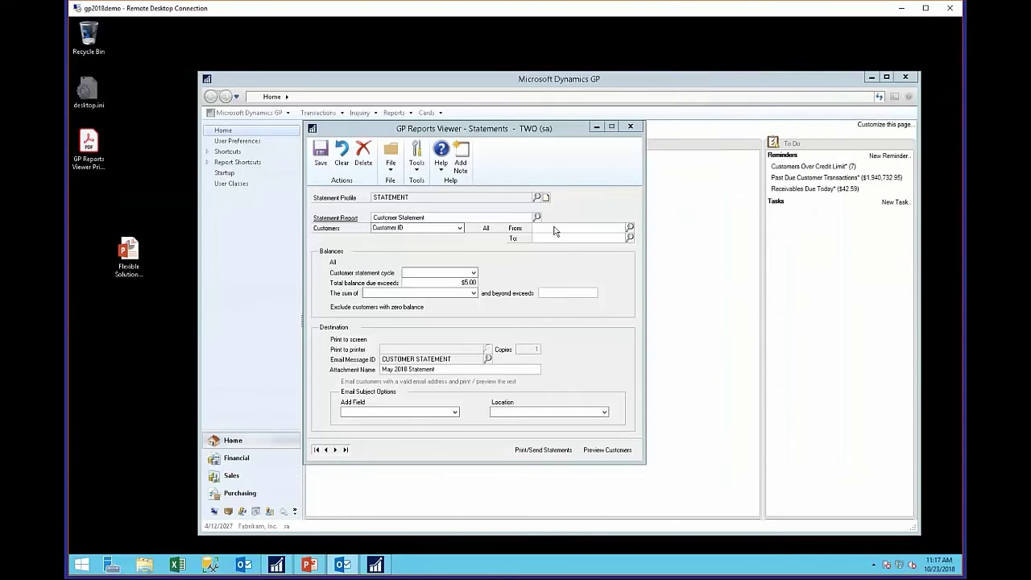
mouse_move(375, 570)
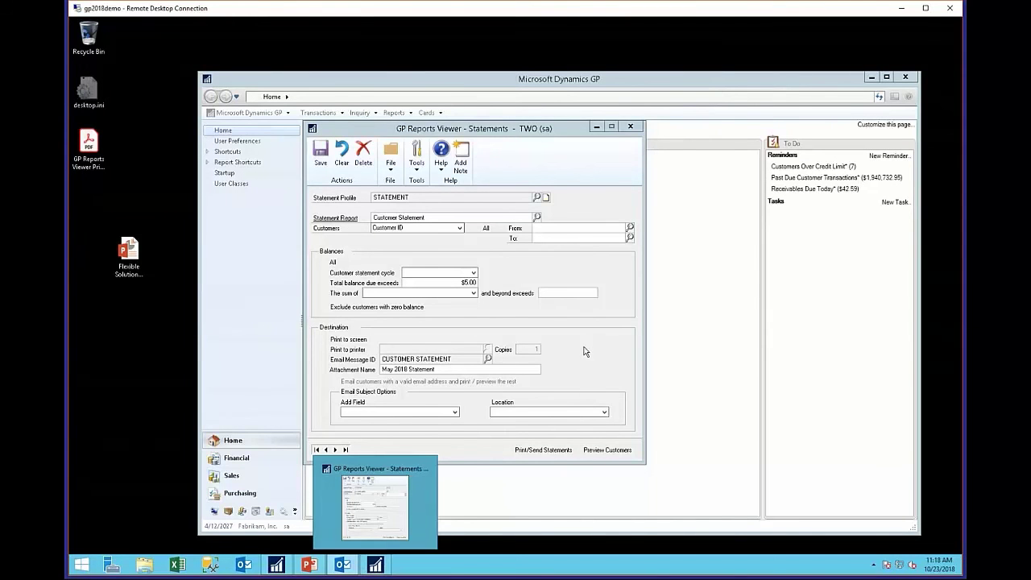
click(386, 539)
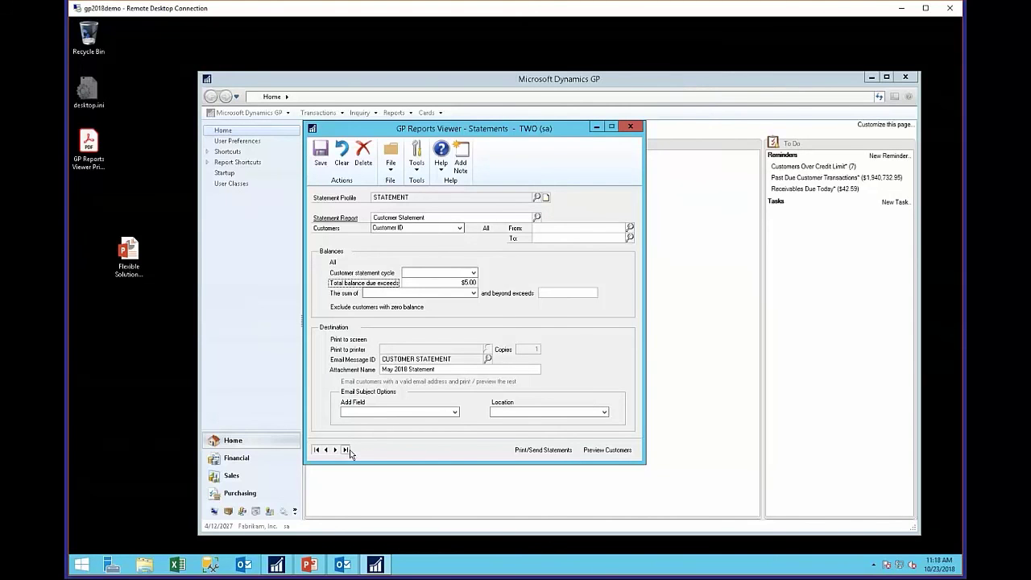
click(341, 155)
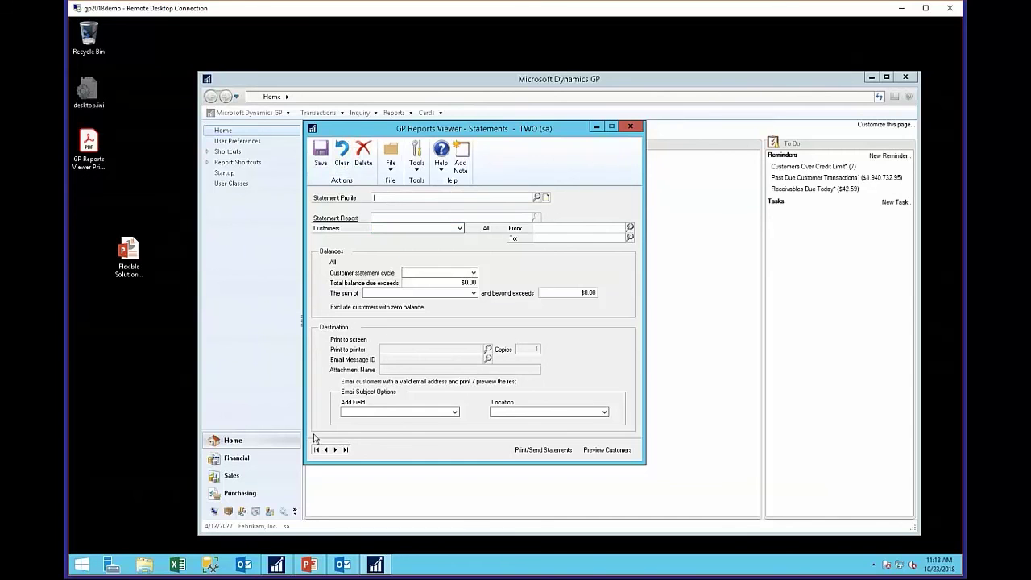
click(317, 450)
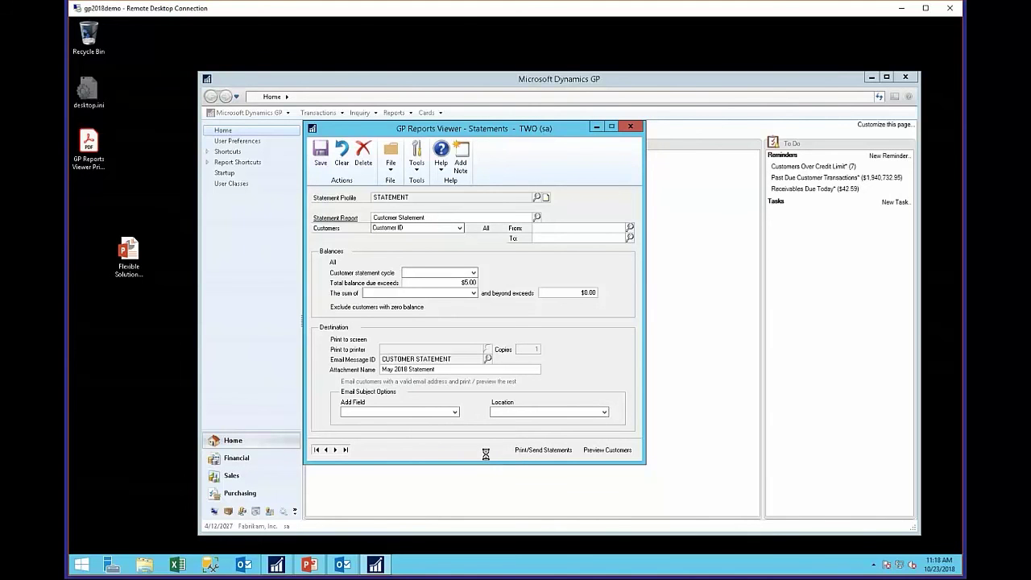
click(342, 564)
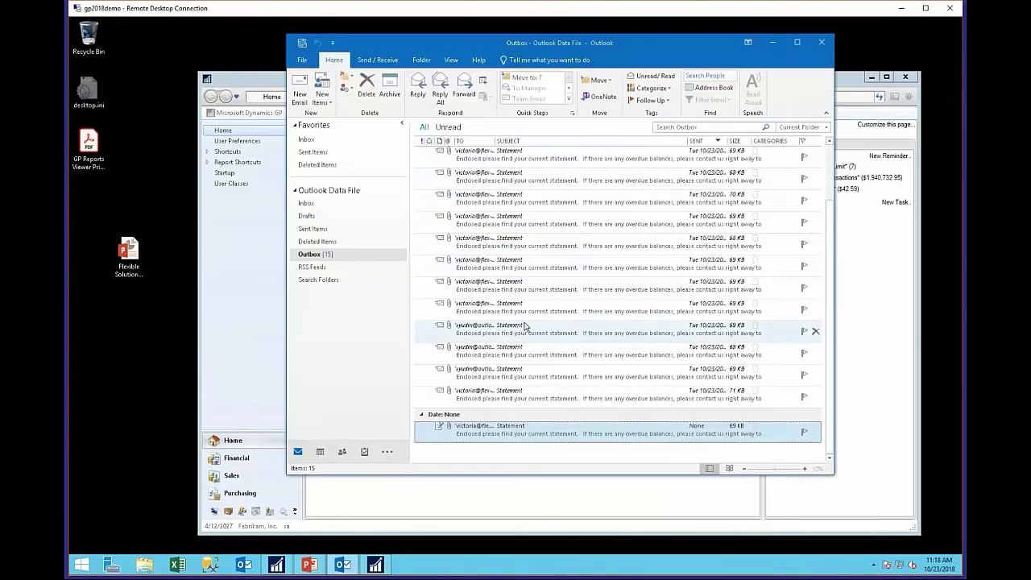
- Open the newest Outbox Statement message and its Place One Suites statement PDF
double_click(553, 177)
double_click(375, 179)
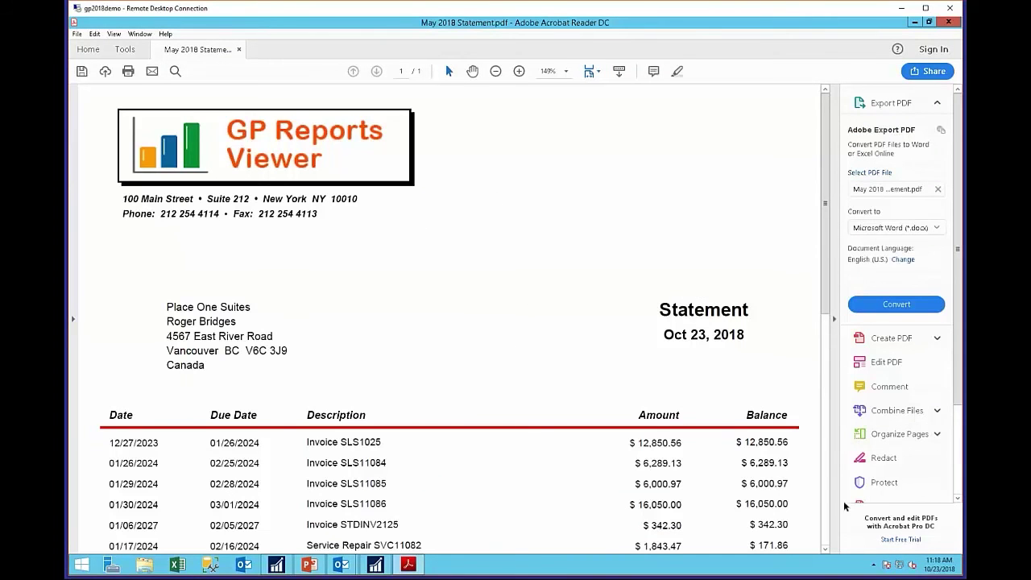
- Fit the whole $41,704.92 Place One Suites statement page in view, then close Acrobat
click(599, 72)
click(606, 104)
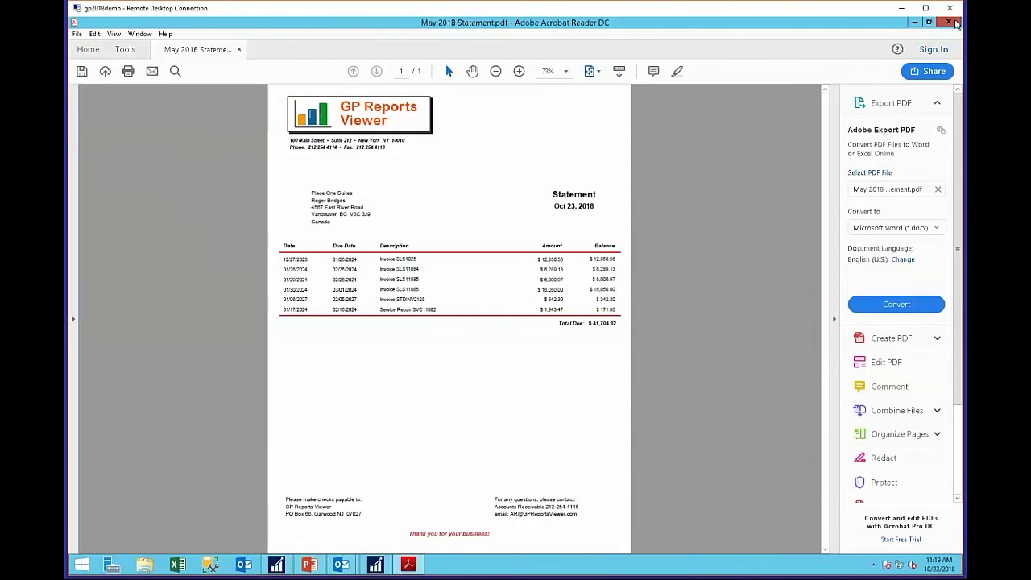
click(956, 24)
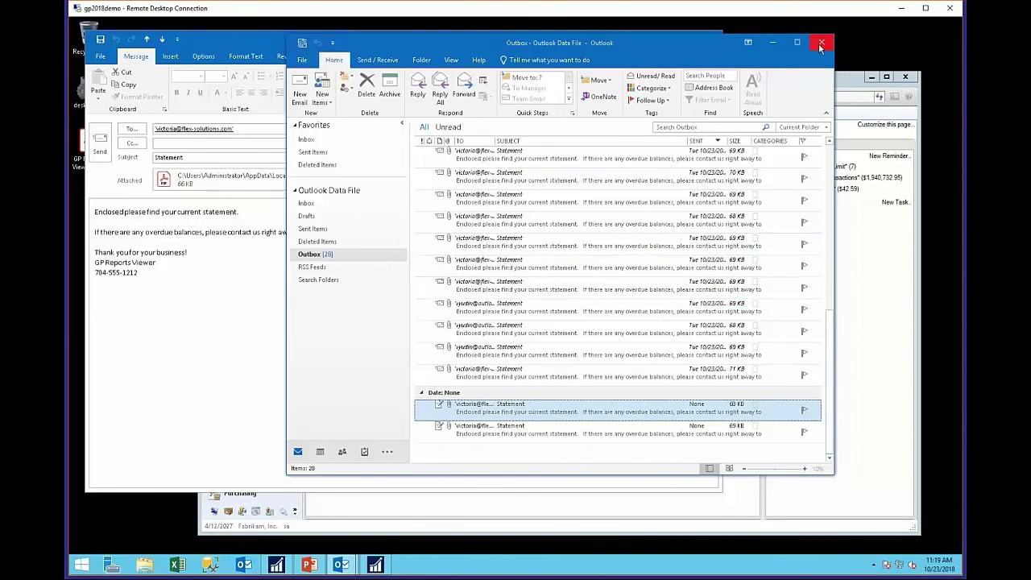
- Put away Outlook and the Statements window, then load invoice STDINV2261 in Sales Transaction Entry
click(782, 48)
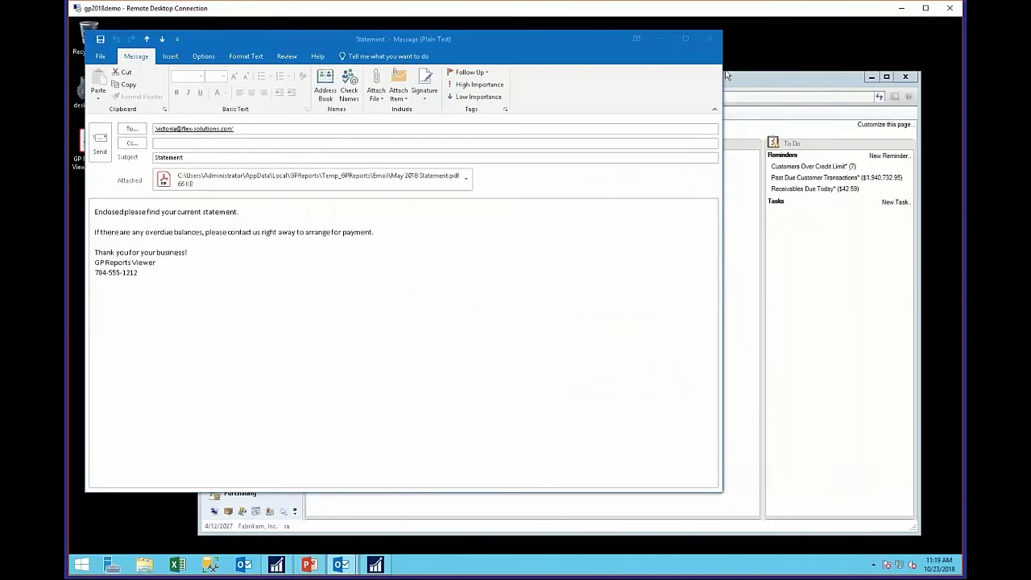
click(716, 41)
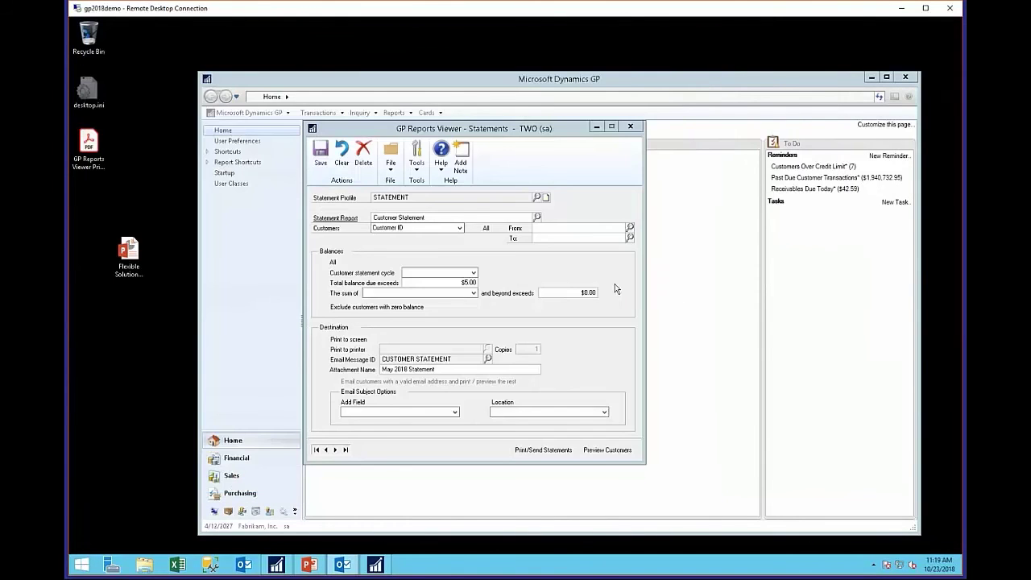
click(629, 127)
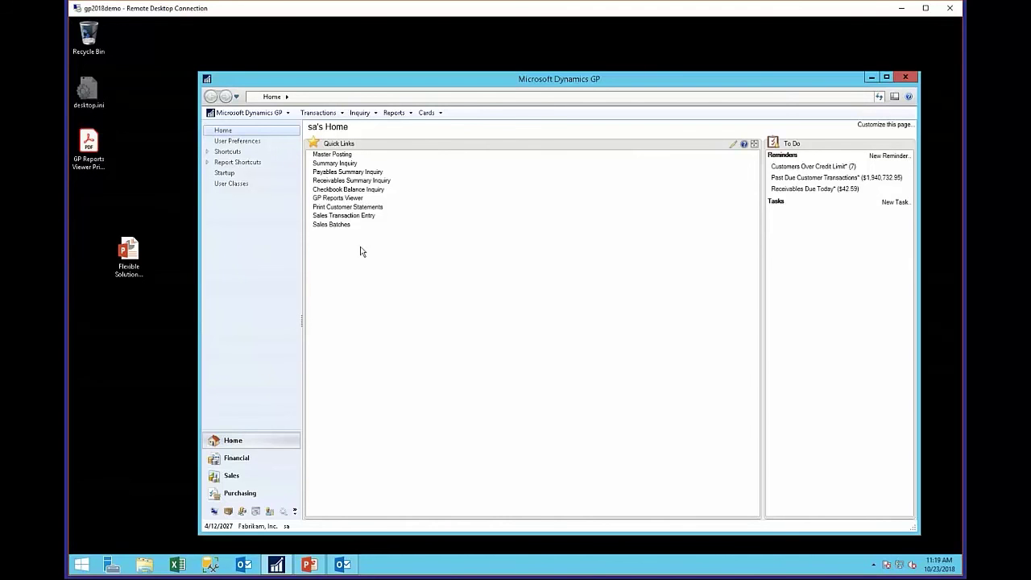
click(344, 217)
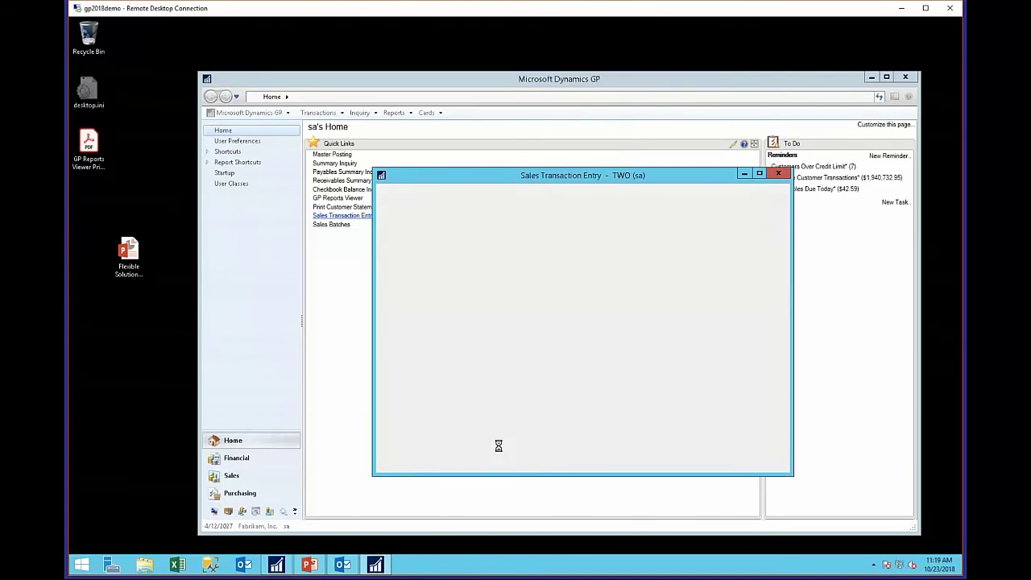
click(414, 467)
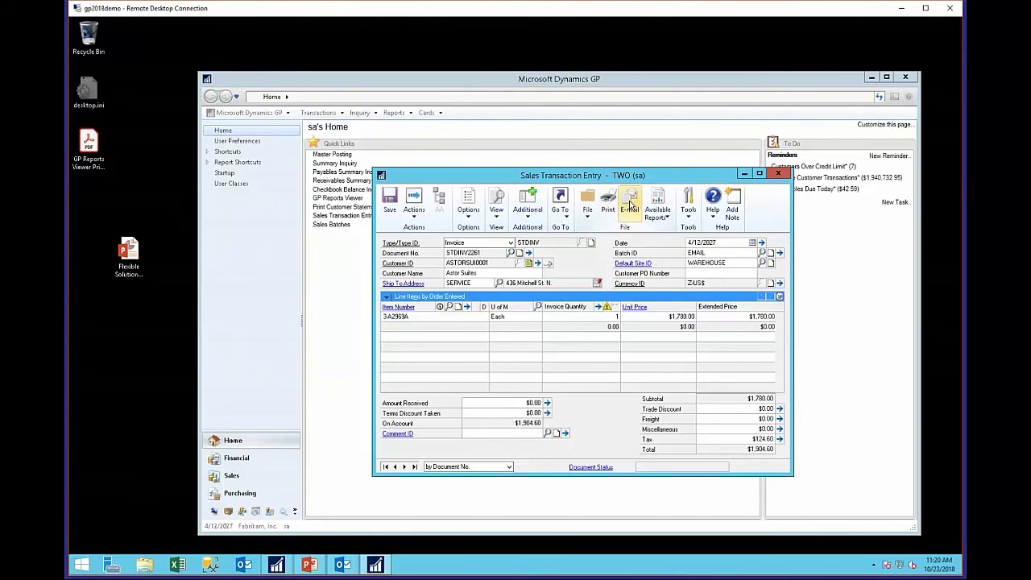
- Abandon printing invoice STDINV2261, reload it, and e-mail it to Astor Suites instead
click(609, 203)
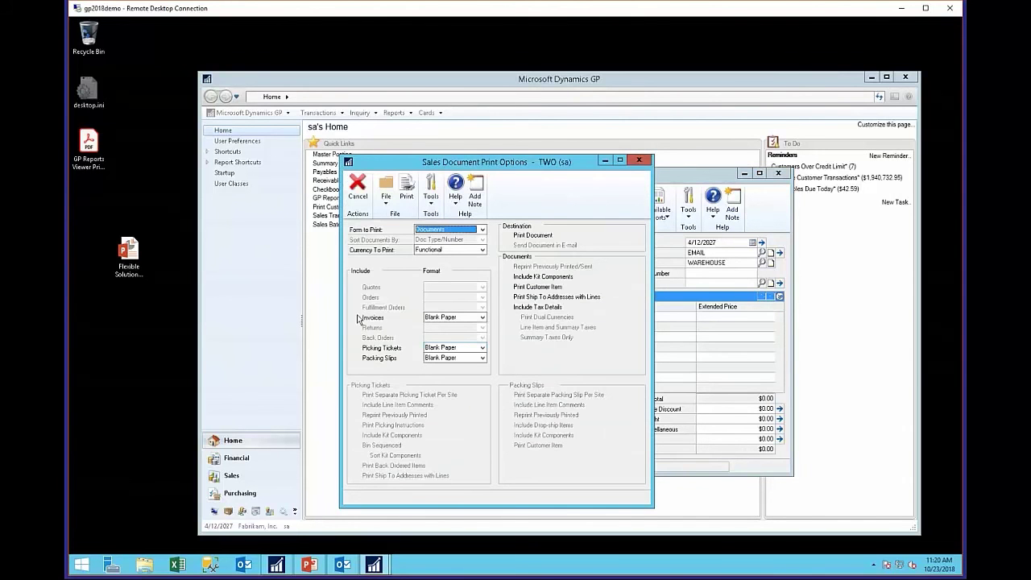
click(360, 318)
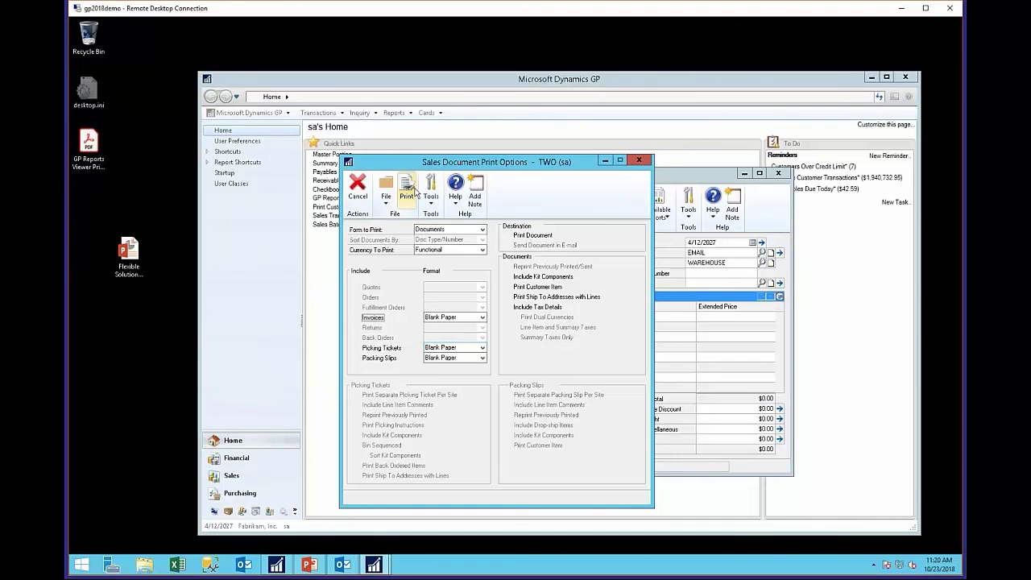
click(504, 240)
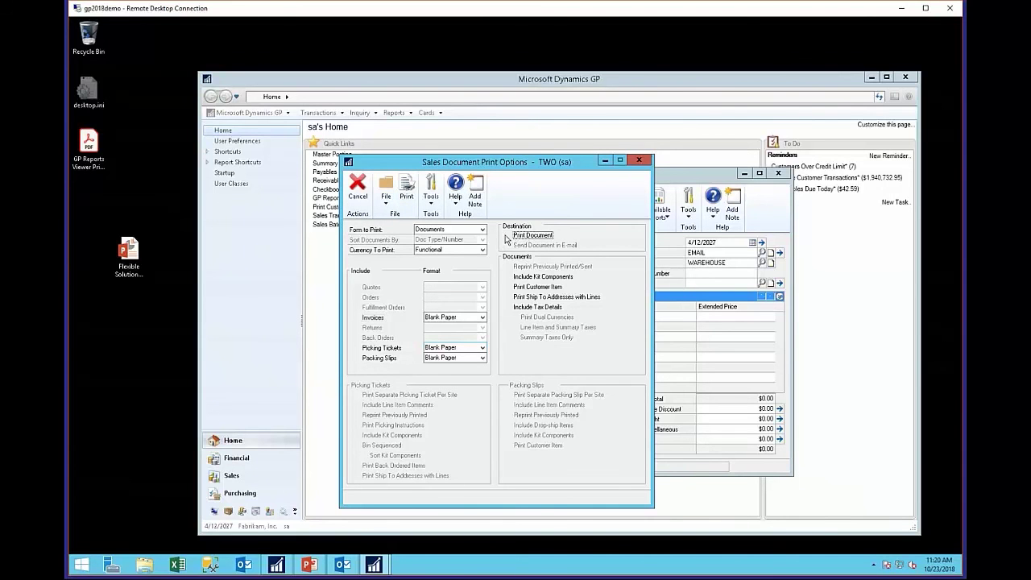
click(406, 192)
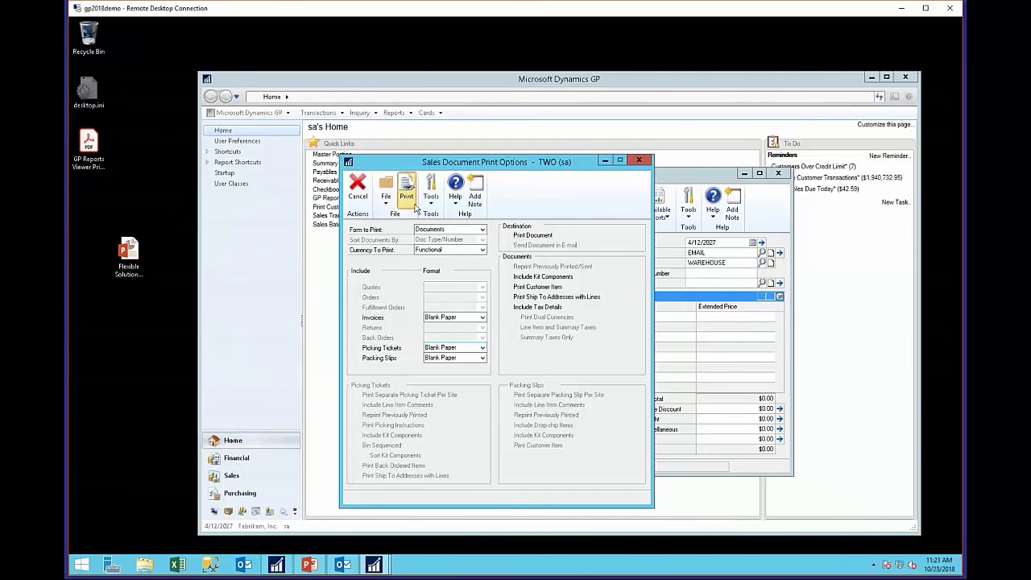
click(510, 323)
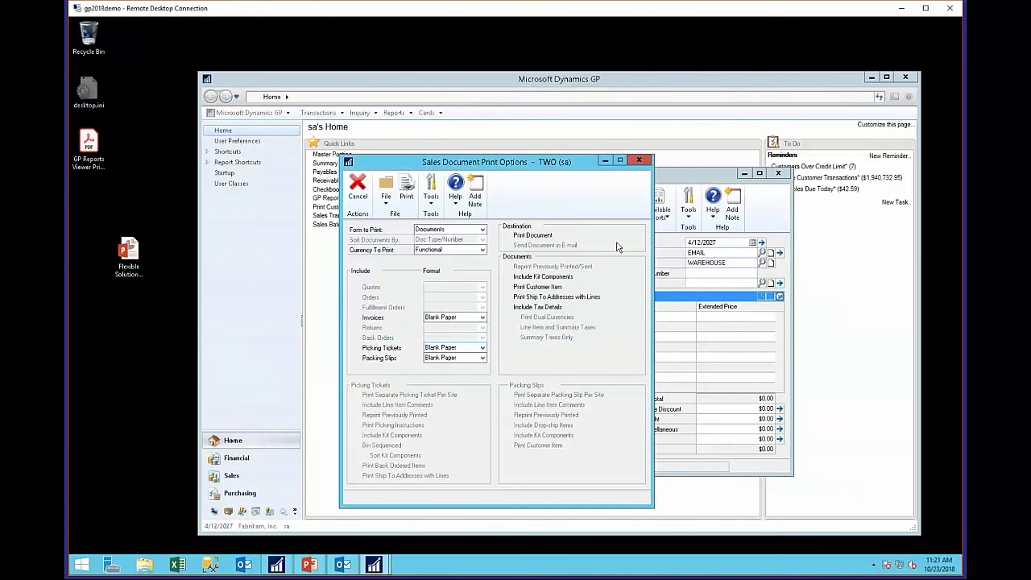
click(639, 159)
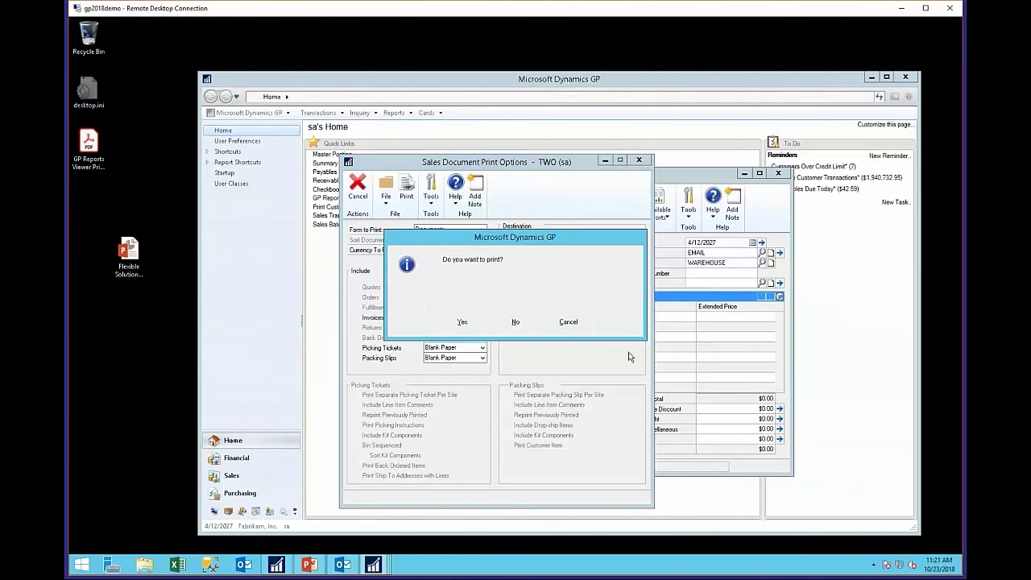
click(515, 323)
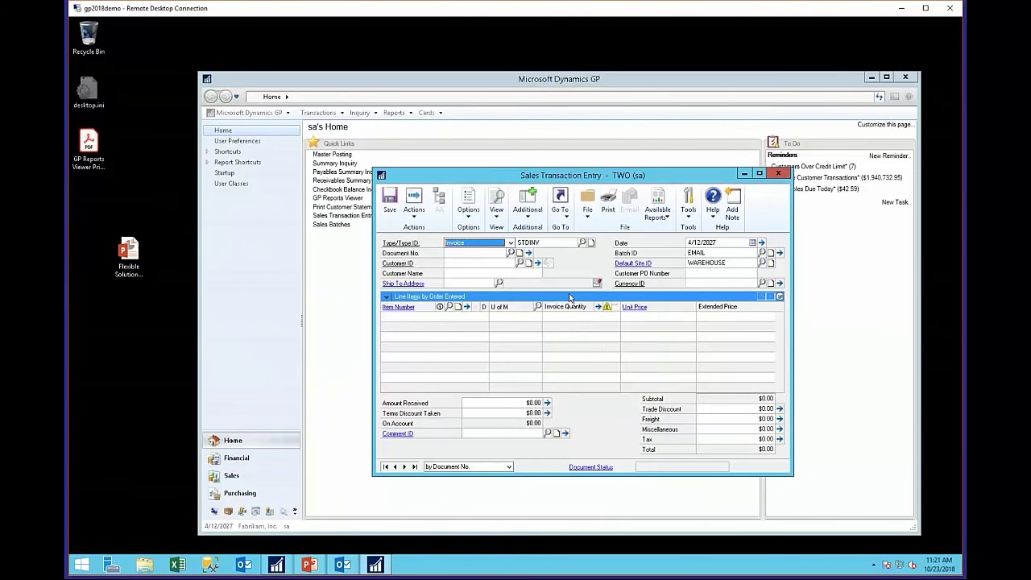
click(413, 467)
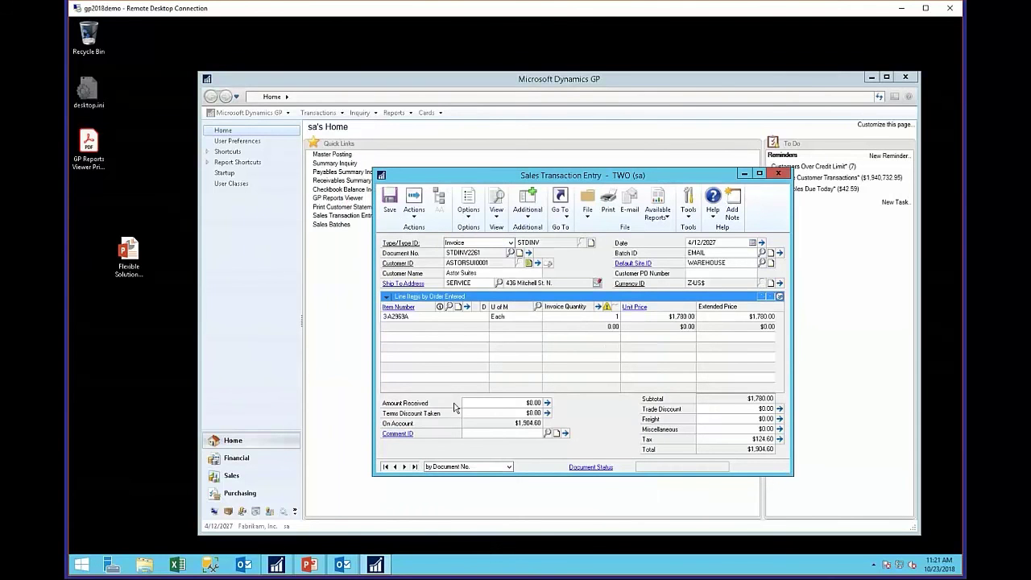
click(629, 212)
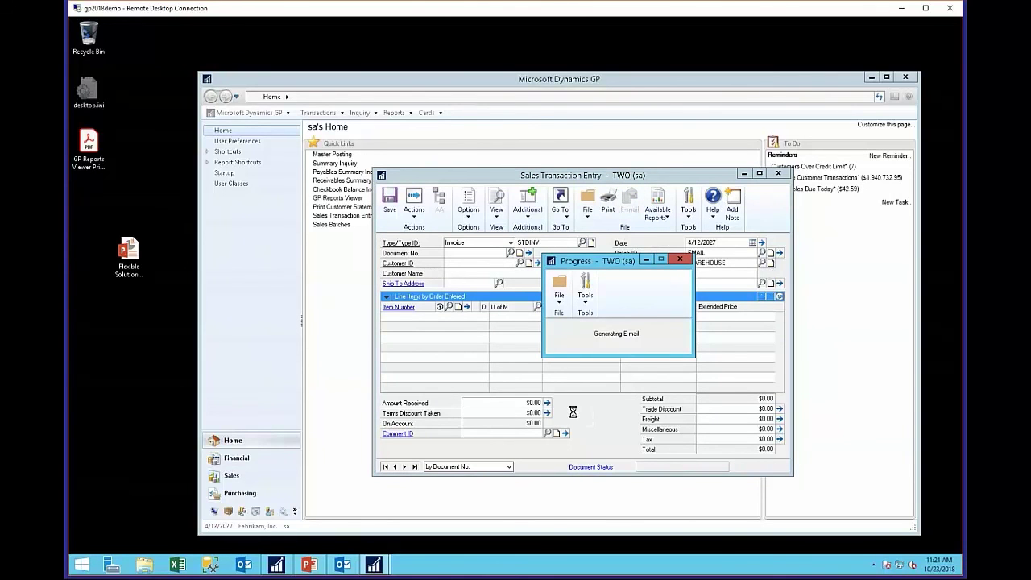
- Open the Outbox message for invoice STDINV2261 and its attached Fabrikam Inc._STDINV2261.pdf
click(342, 567)
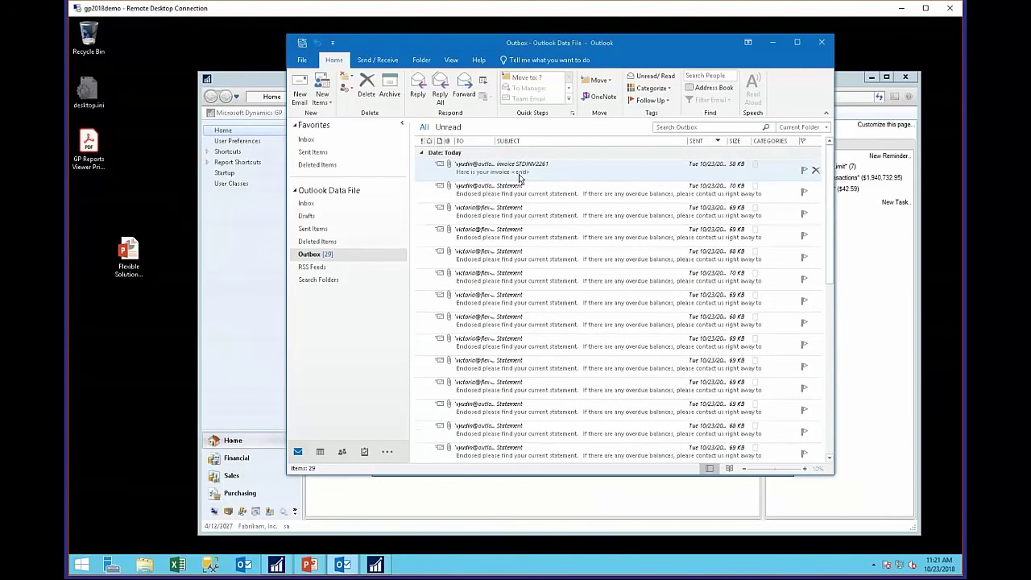
double_click(425, 169)
double_click(426, 180)
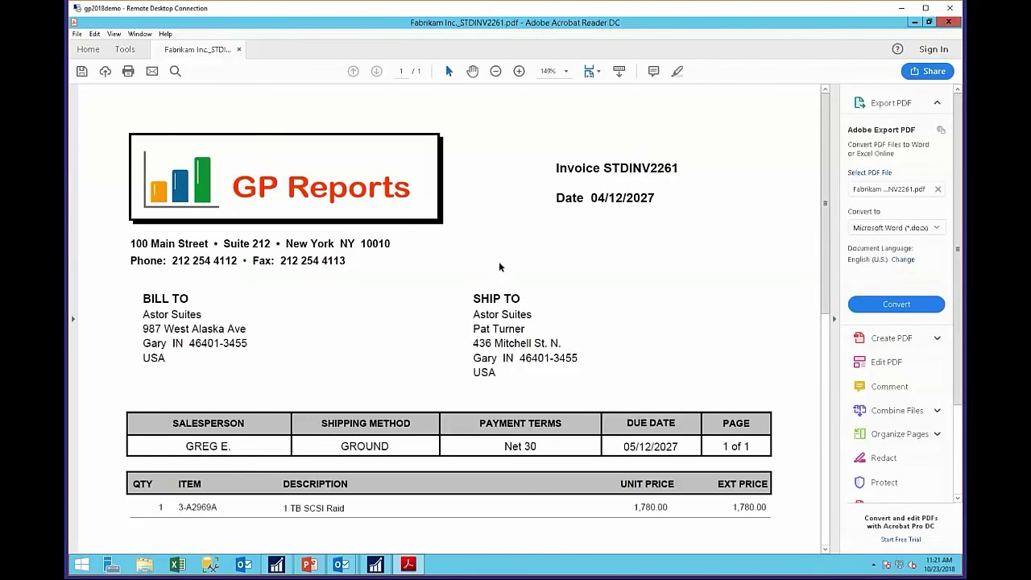
- View the whole STDINV2261 invoice page with Fit One Full Page, then close the PDF
click(589, 74)
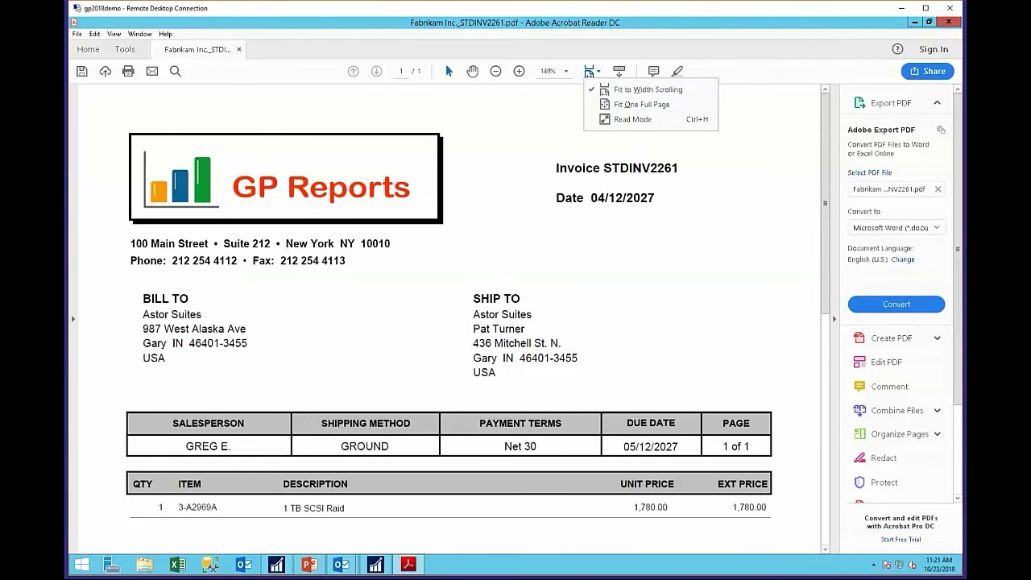
click(624, 103)
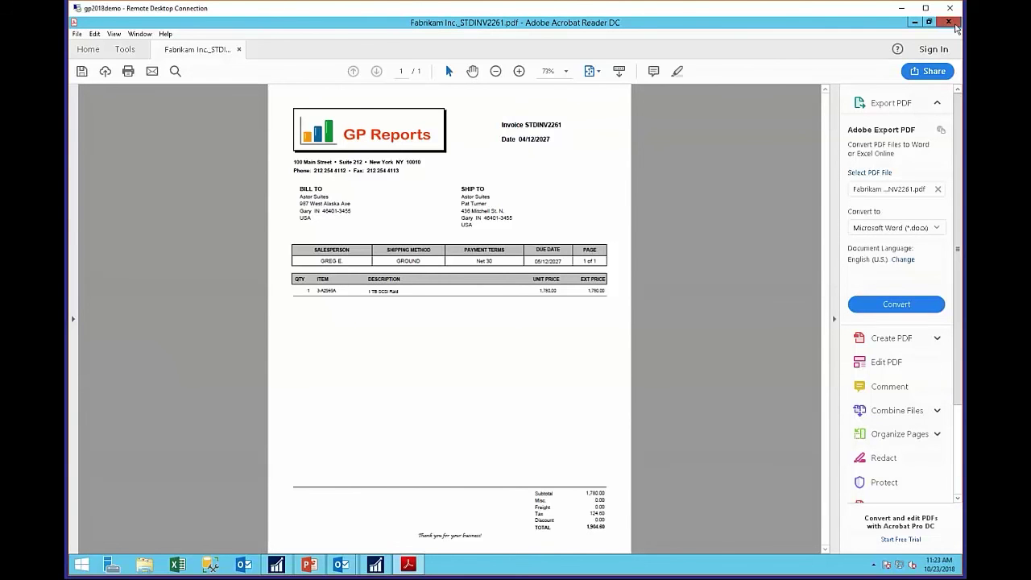
click(954, 25)
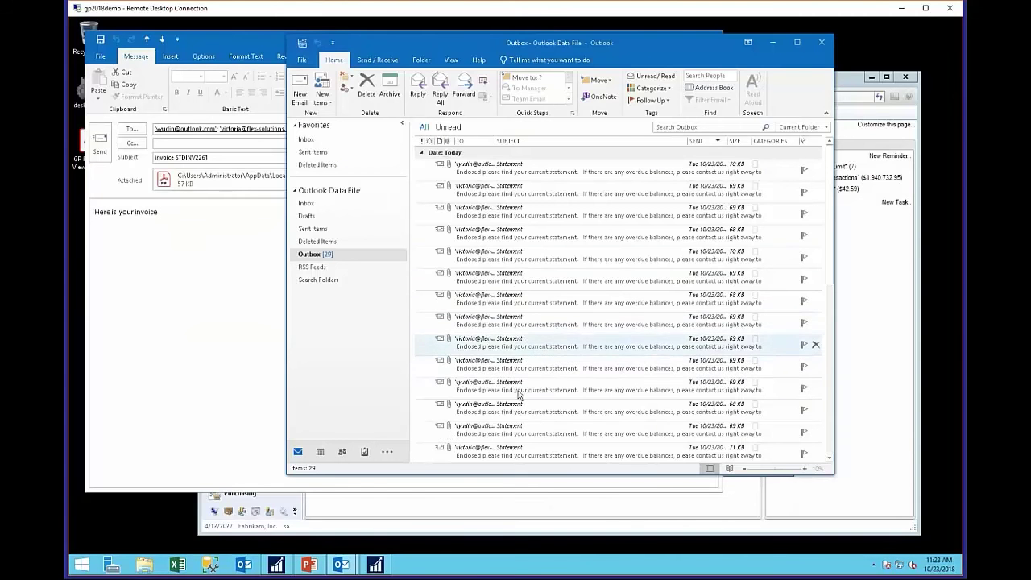
- Open Purchase Order Entry from Transactions > Purchasing and load the last order, PO2074
click(613, 515)
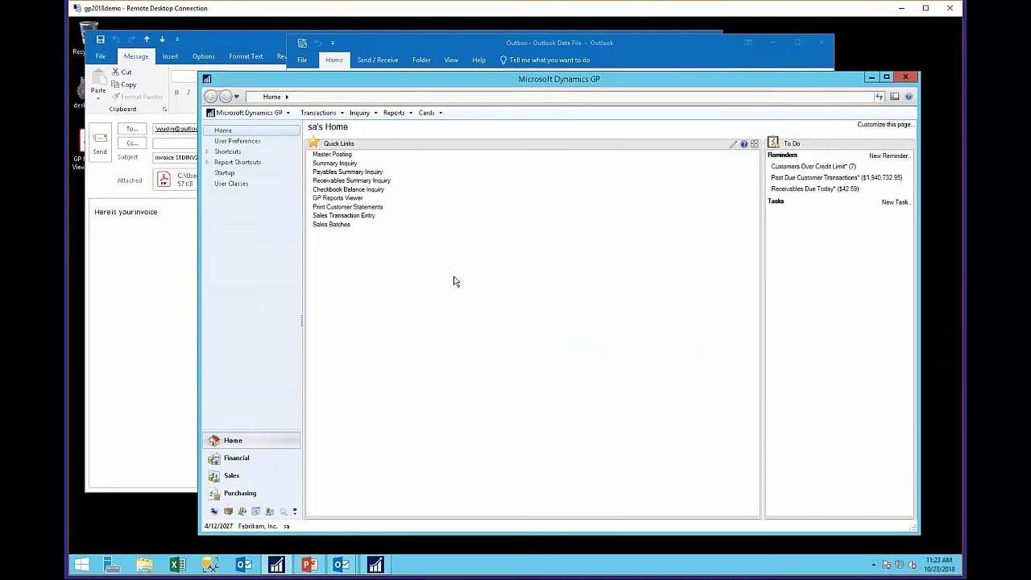
click(320, 113)
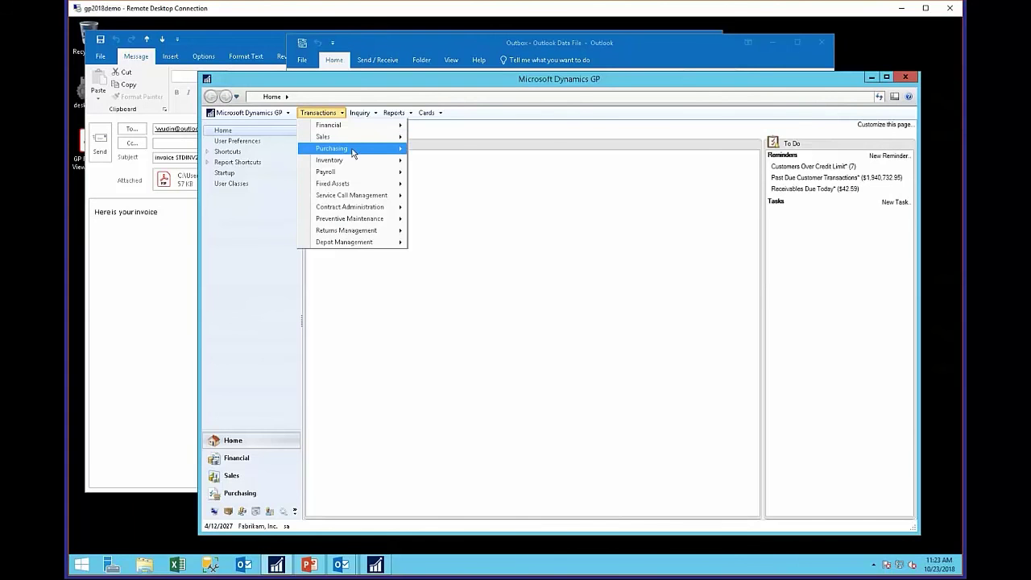
mouse_move(352, 152)
click(462, 161)
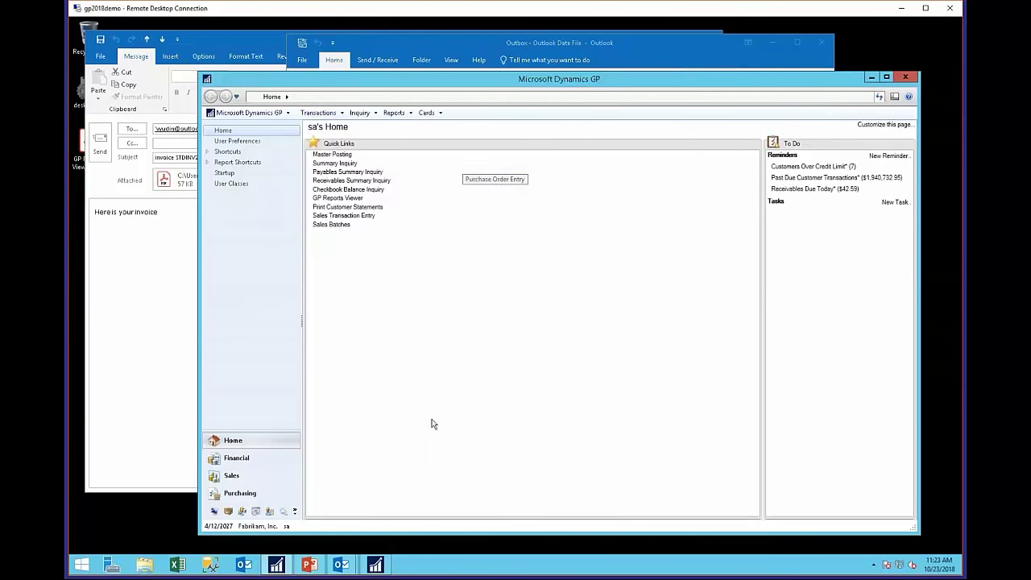
click(344, 419)
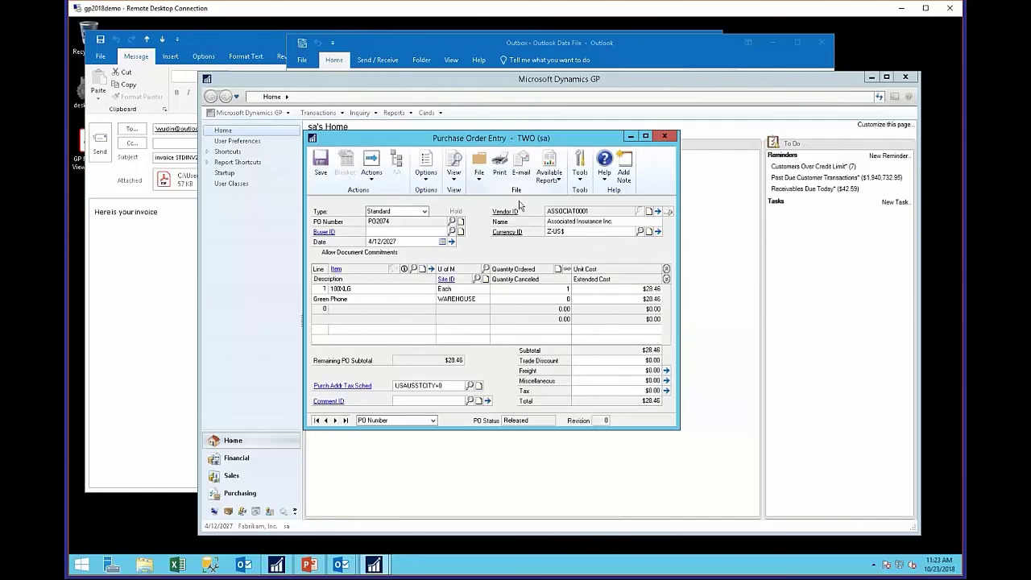
- Try e-mailing PO2074, dismiss the send document errors, and browse back to PO2072
click(521, 165)
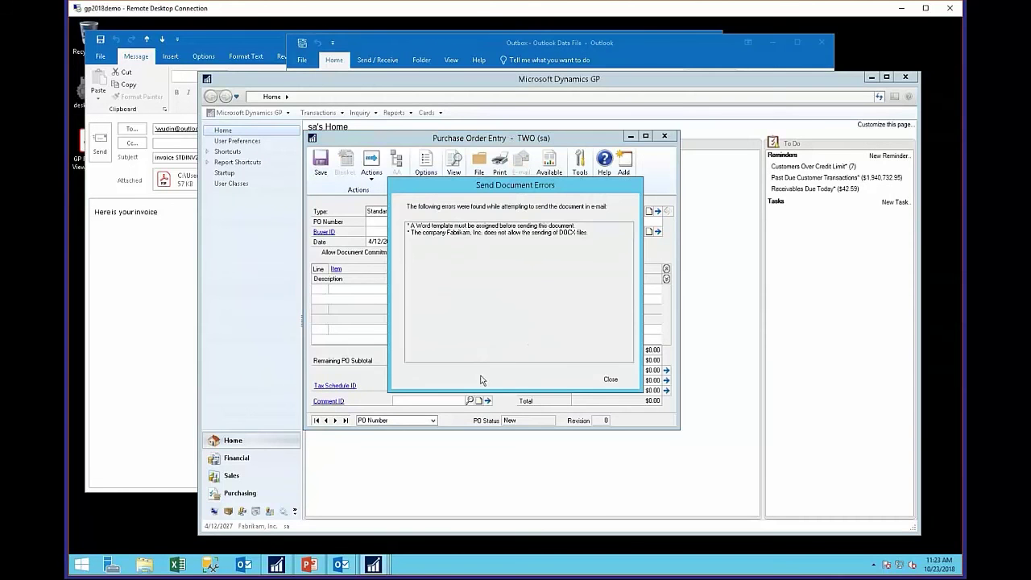
click(609, 378)
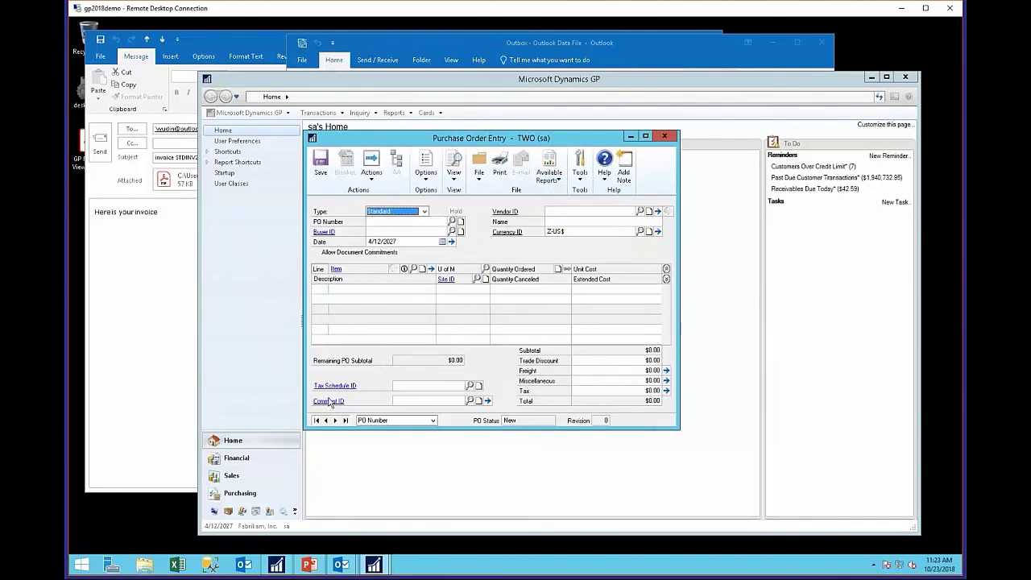
click(345, 420)
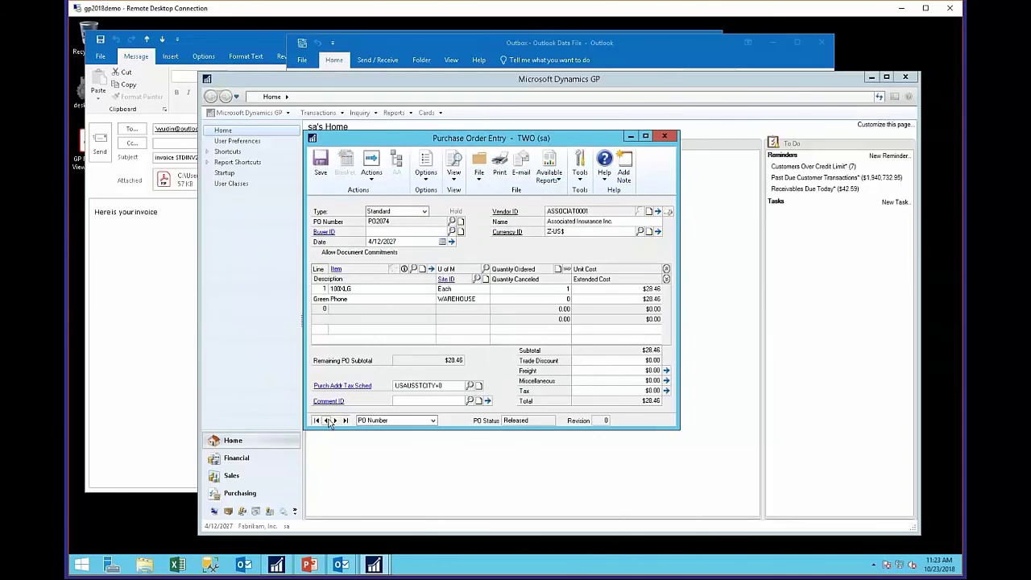
click(327, 421)
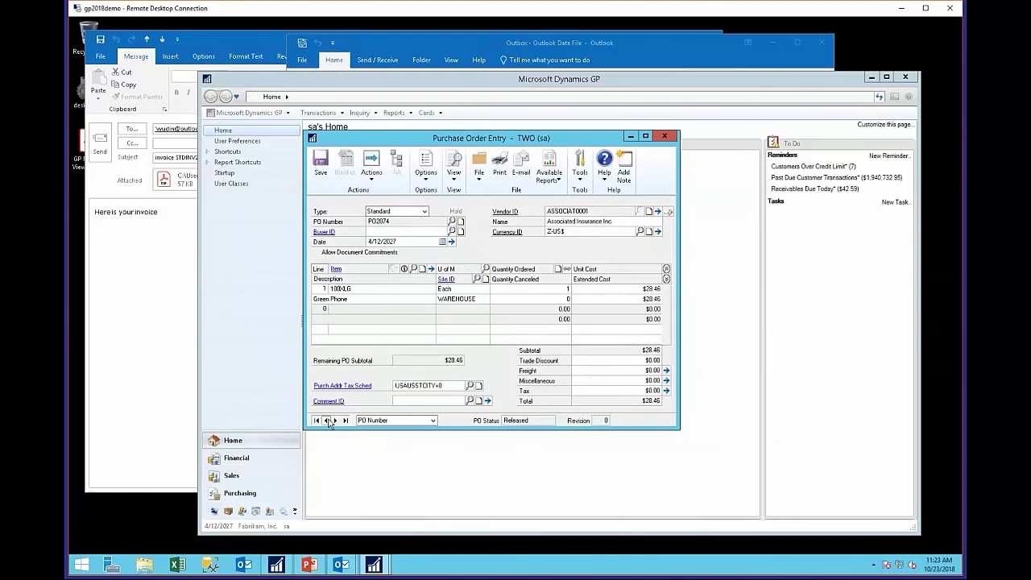
- Add a To e-mail address for PO2072 and retry e-mailing, dismissing the errors again
click(667, 212)
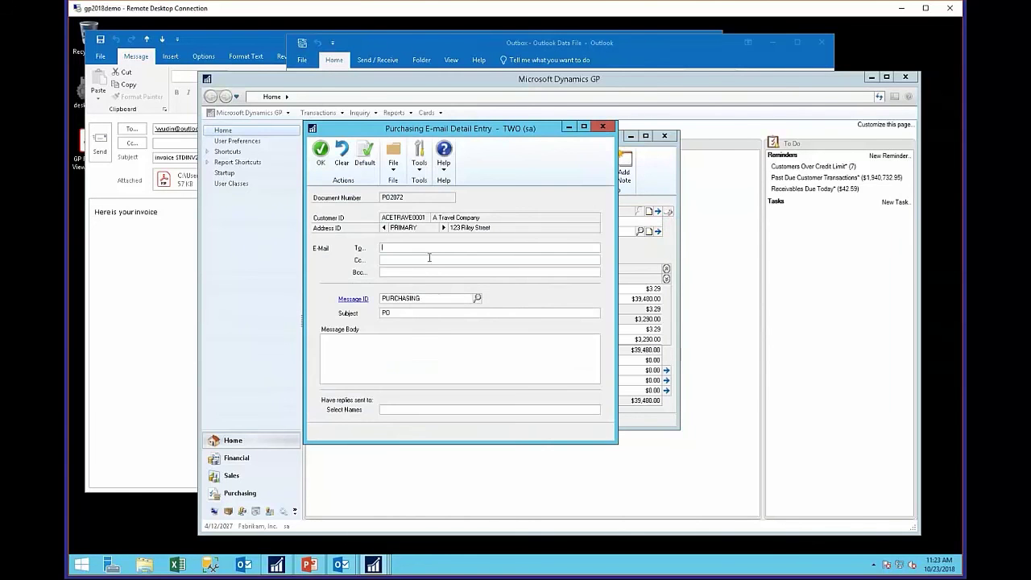
click(320, 151)
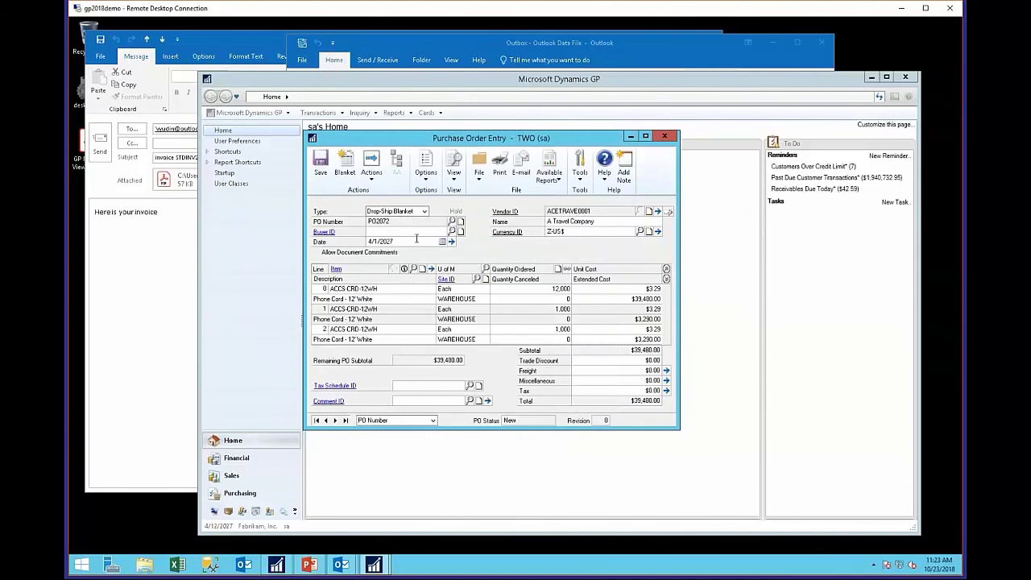
click(521, 165)
click(611, 380)
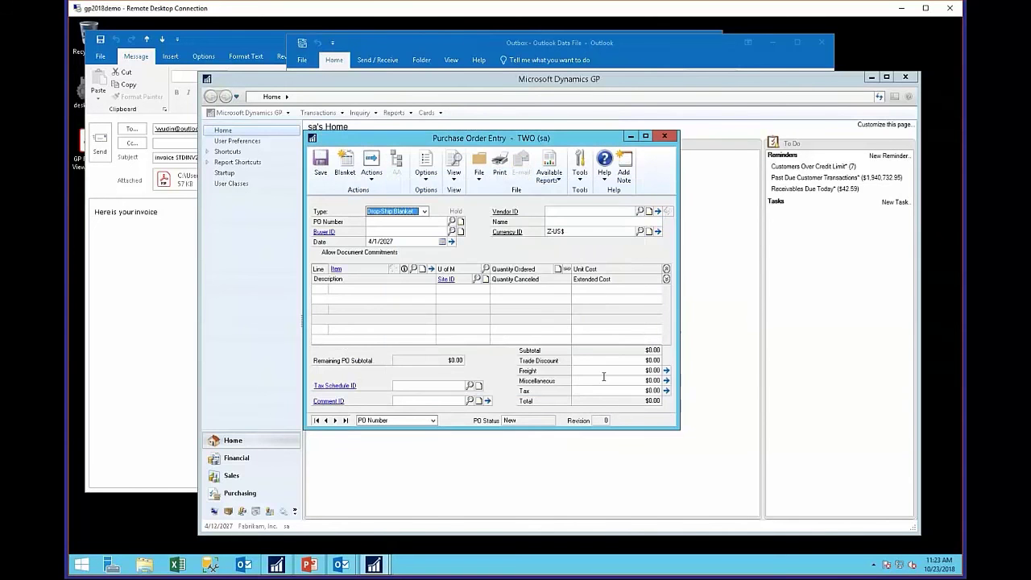
- Set Associated Insurance Inc.'s purchase order e-mail format to HTML, then e-mail PO2074
click(344, 420)
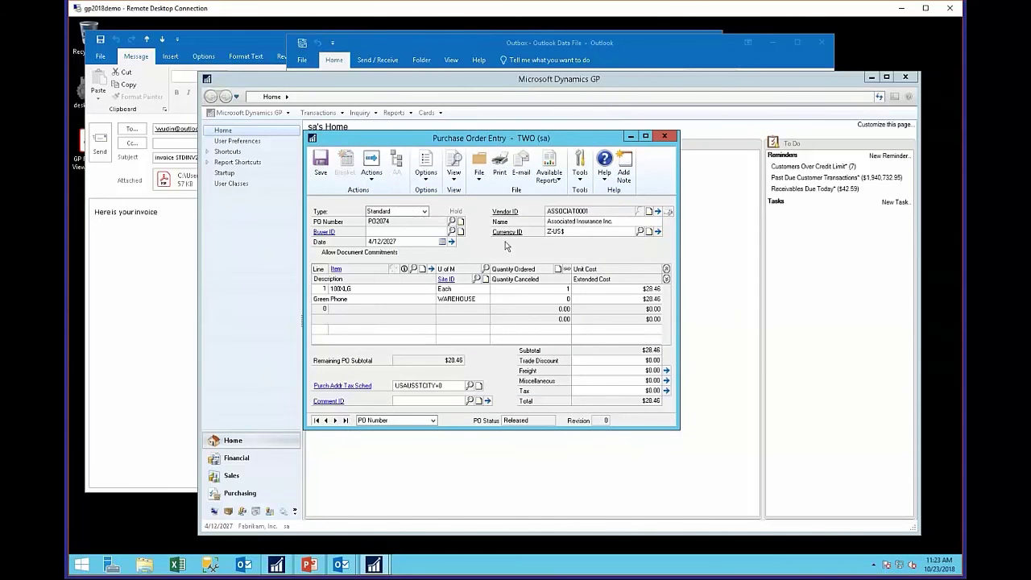
click(537, 225)
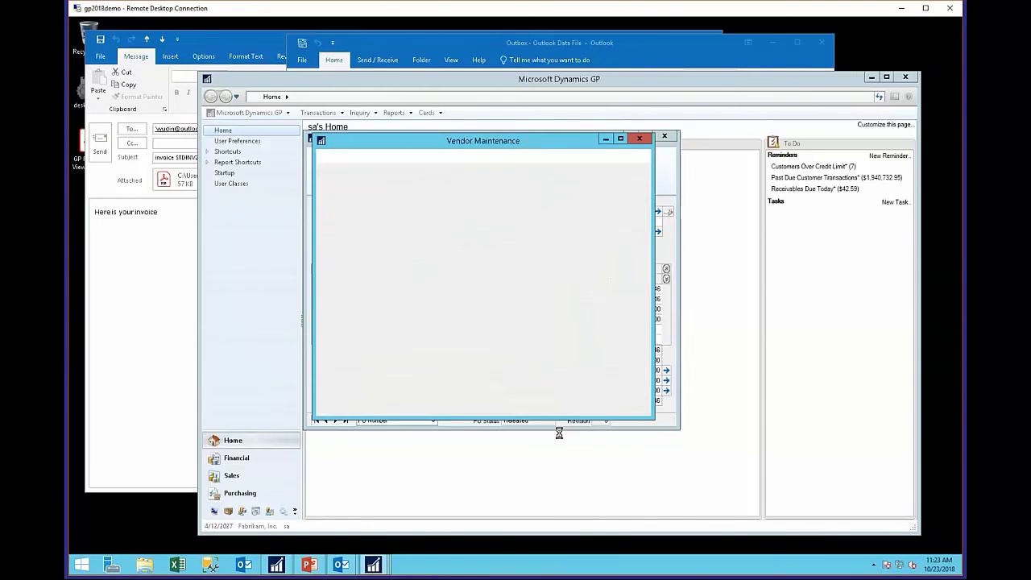
click(626, 429)
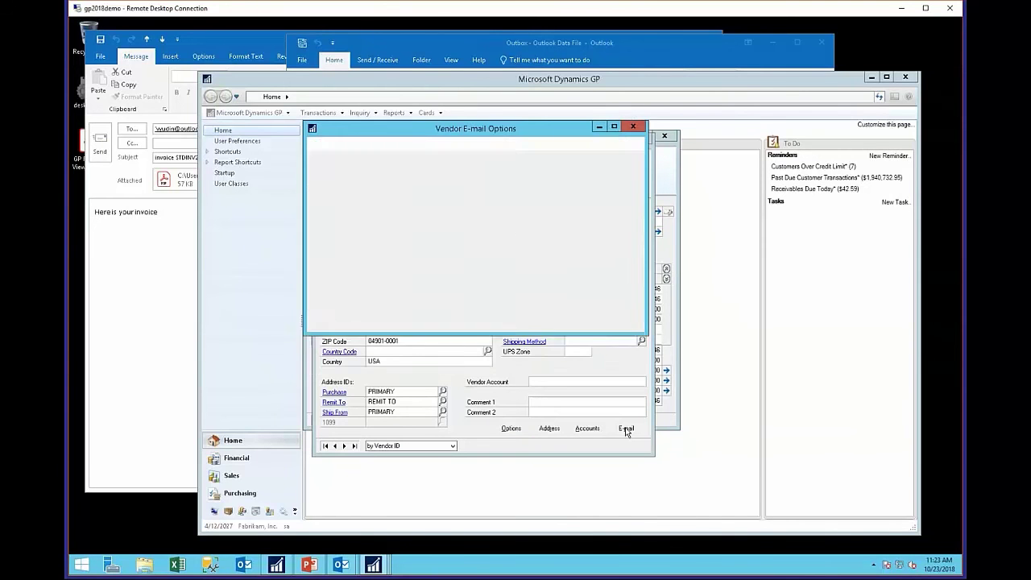
click(607, 318)
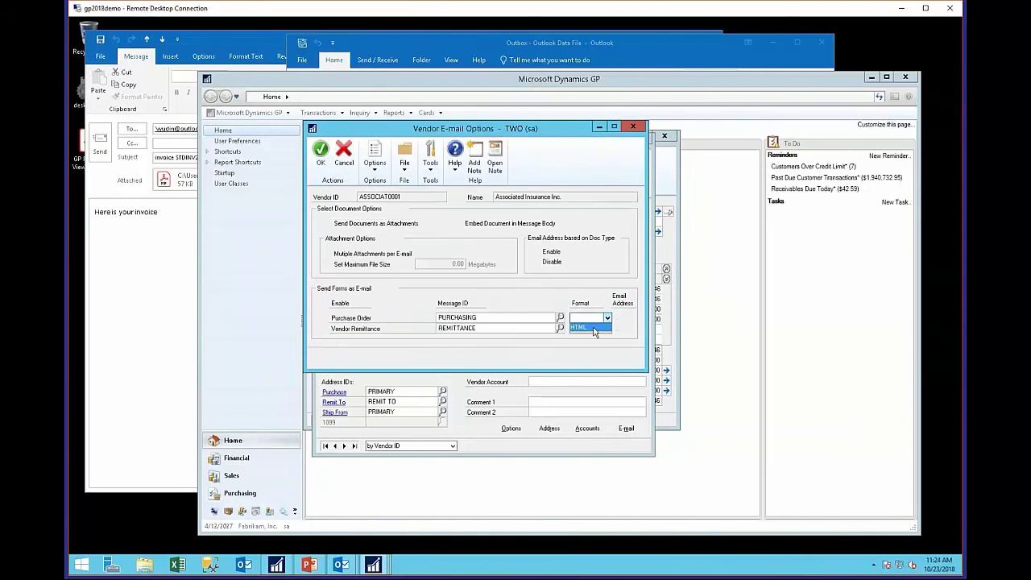
click(585, 327)
click(321, 151)
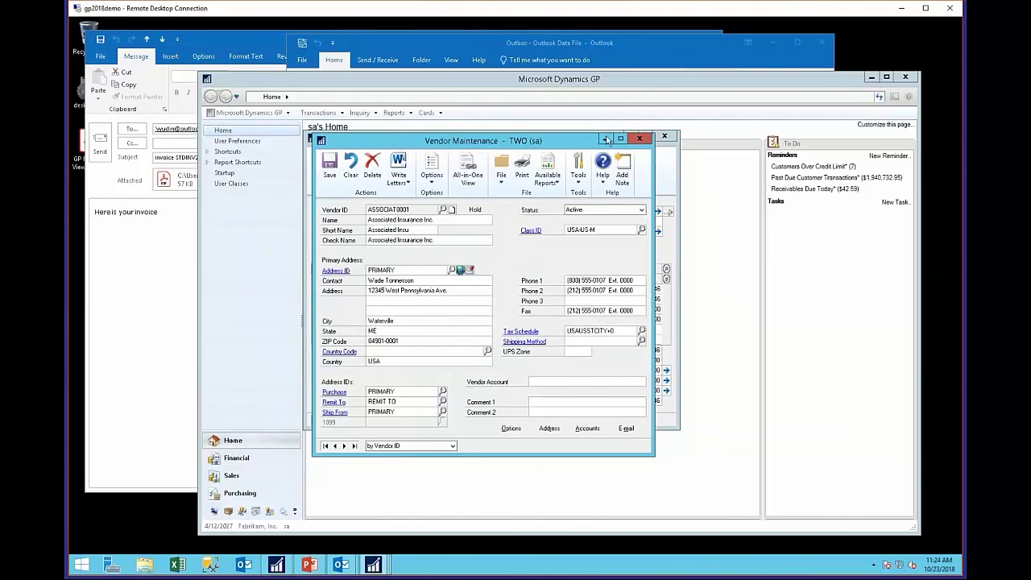
click(664, 135)
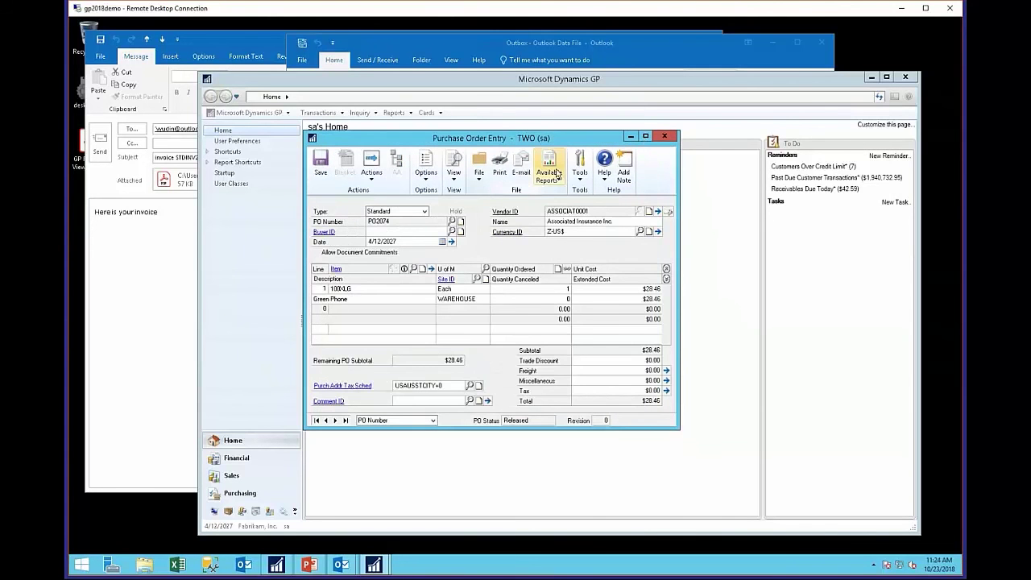
click(521, 165)
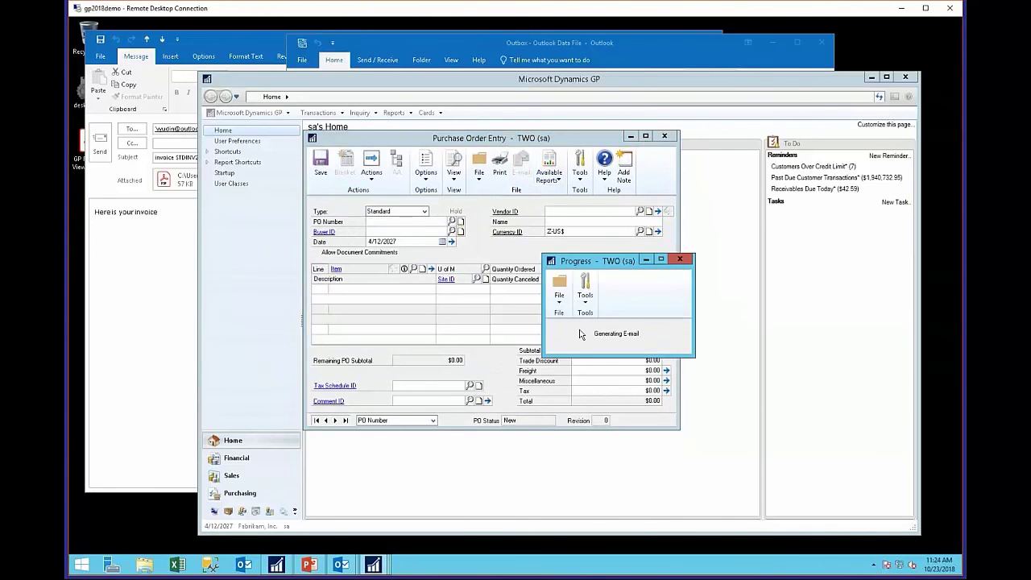
- Open Fabrikam Inc._PO2074.pdf from the Outlook Outbox, view it as one full page, then close it
mouse_move(344, 566)
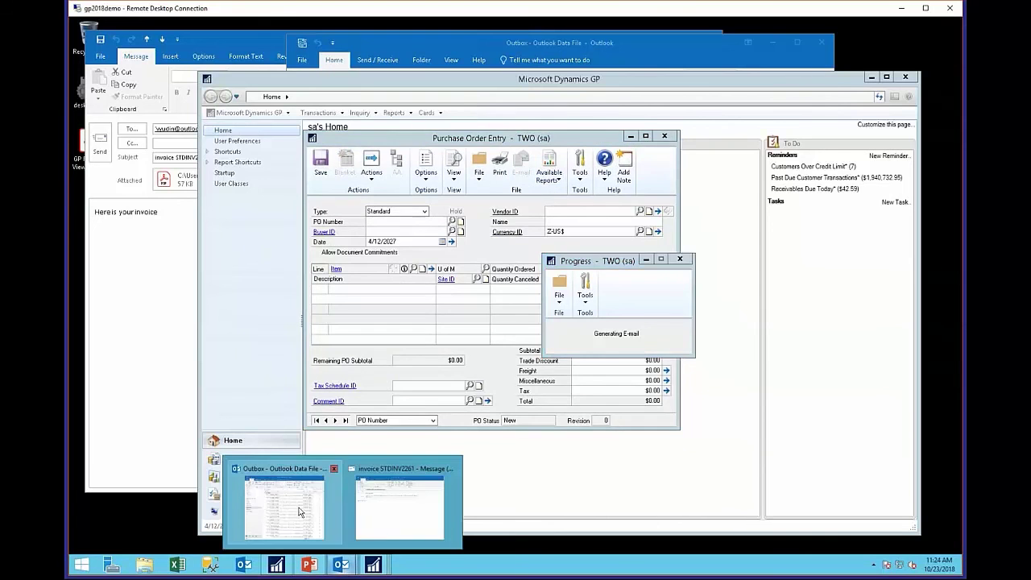
click(301, 510)
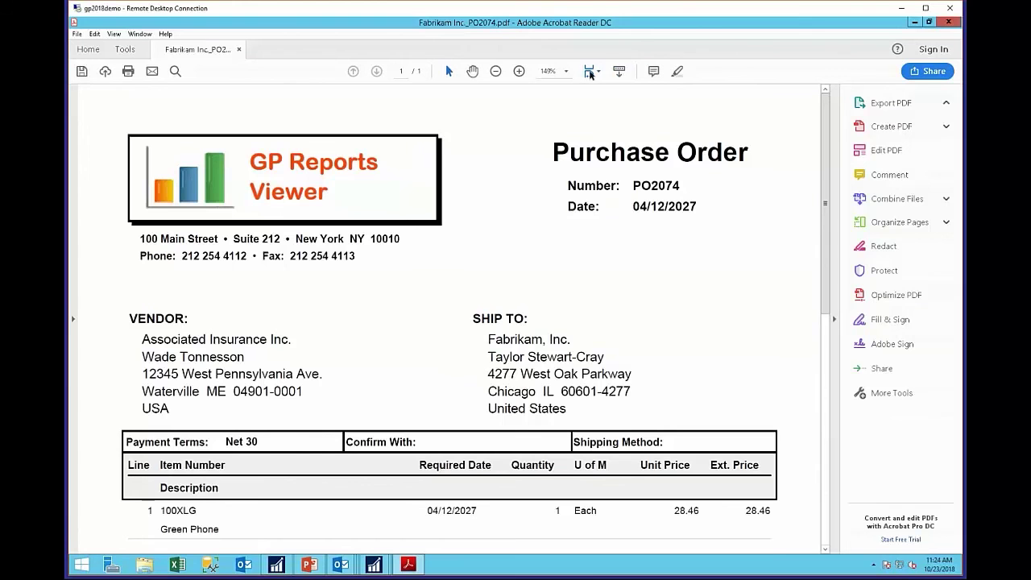
click(591, 72)
click(606, 104)
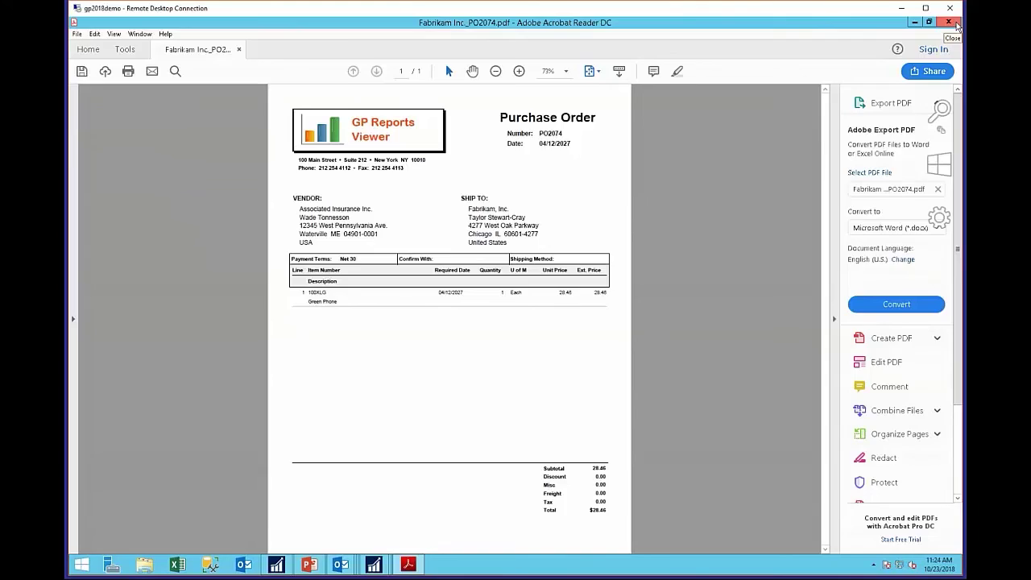
click(953, 23)
- Close Purchase Order Entry and the leftover invoice e-mail, then open GP Reports Viewer from Quick Links
click(725, 53)
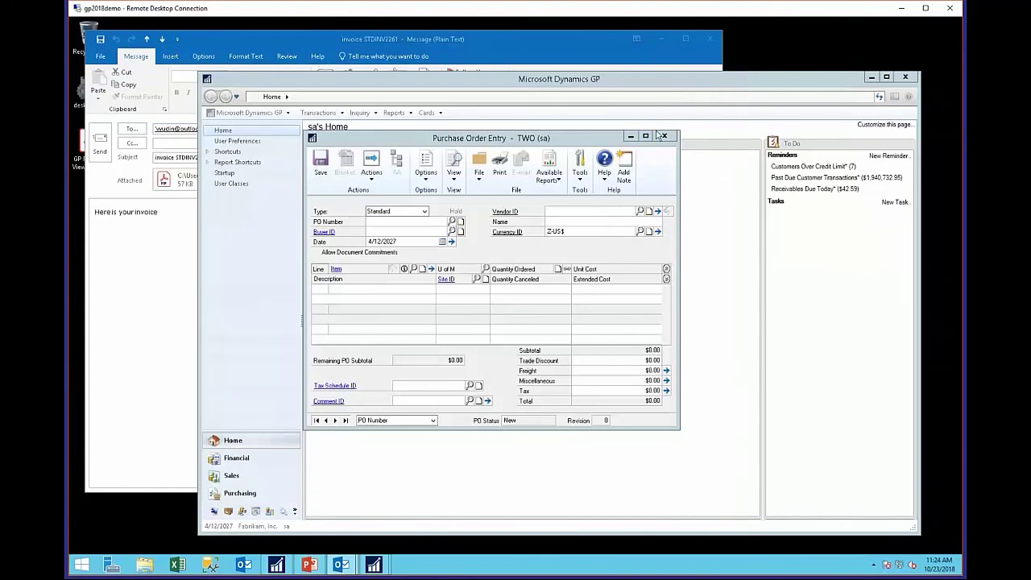
click(674, 137)
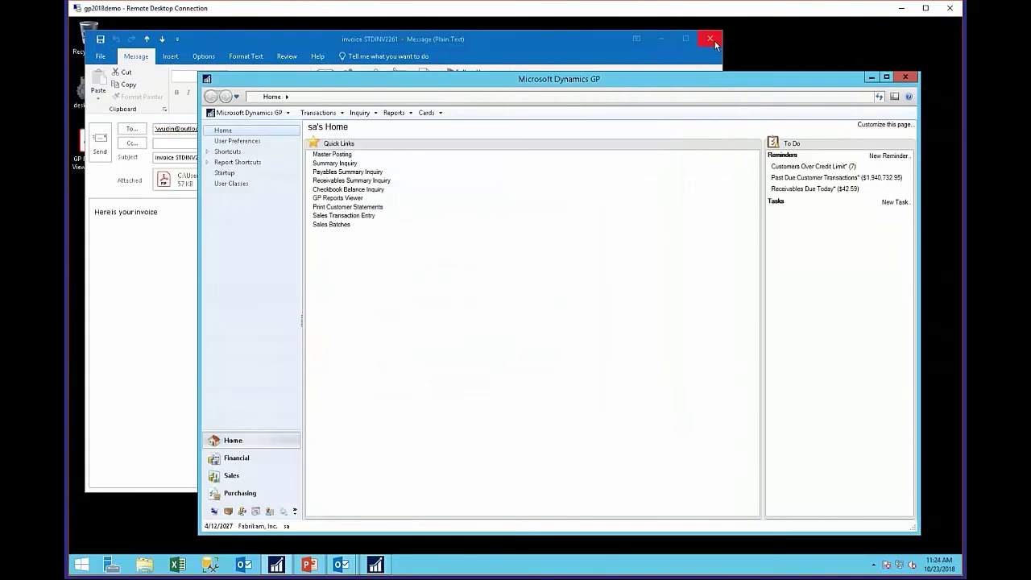
click(710, 39)
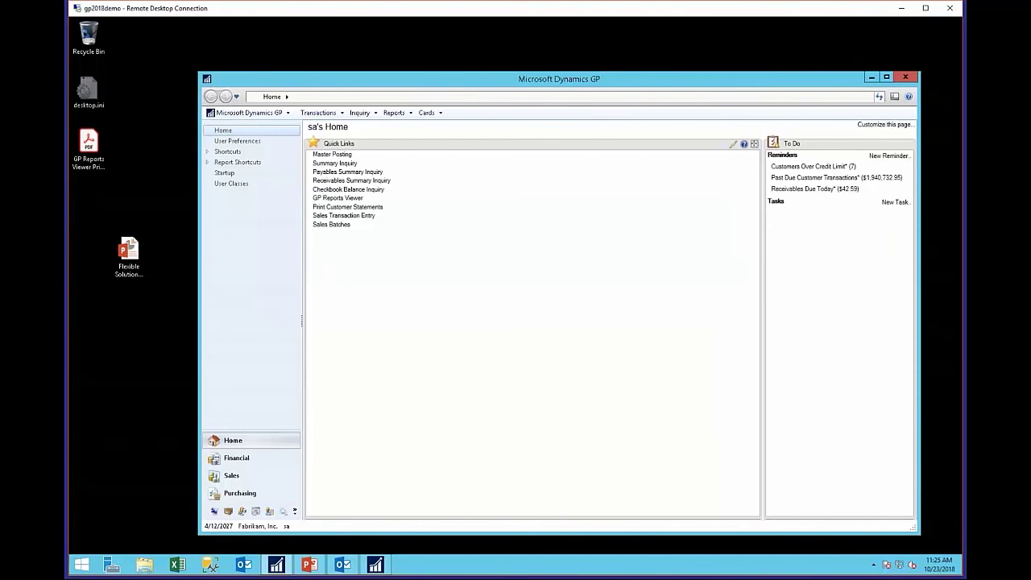
click(354, 198)
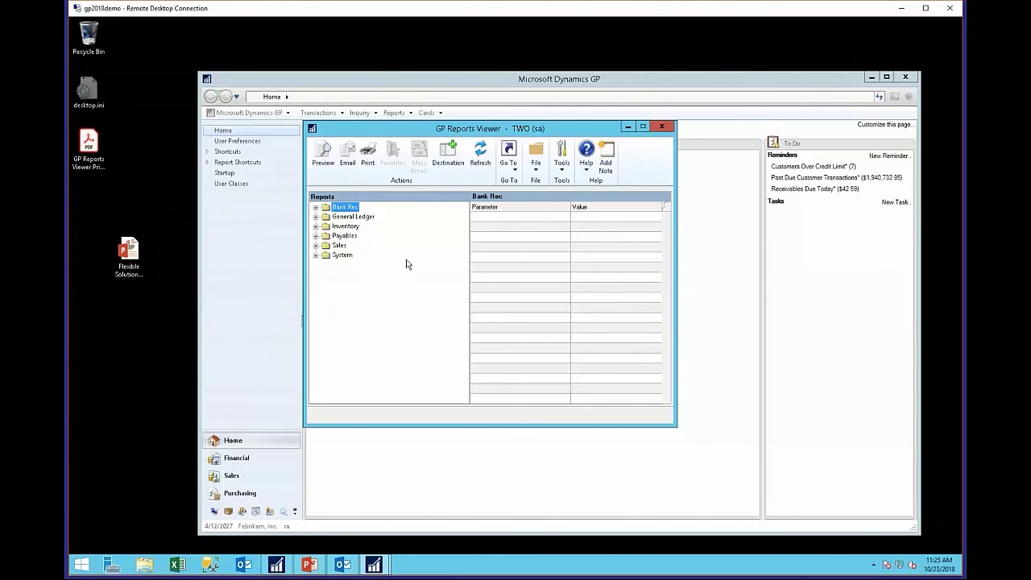
- Mass-email the Sales folder's Customer Balances by Salesperson report and check Outlook's Outbox
click(315, 246)
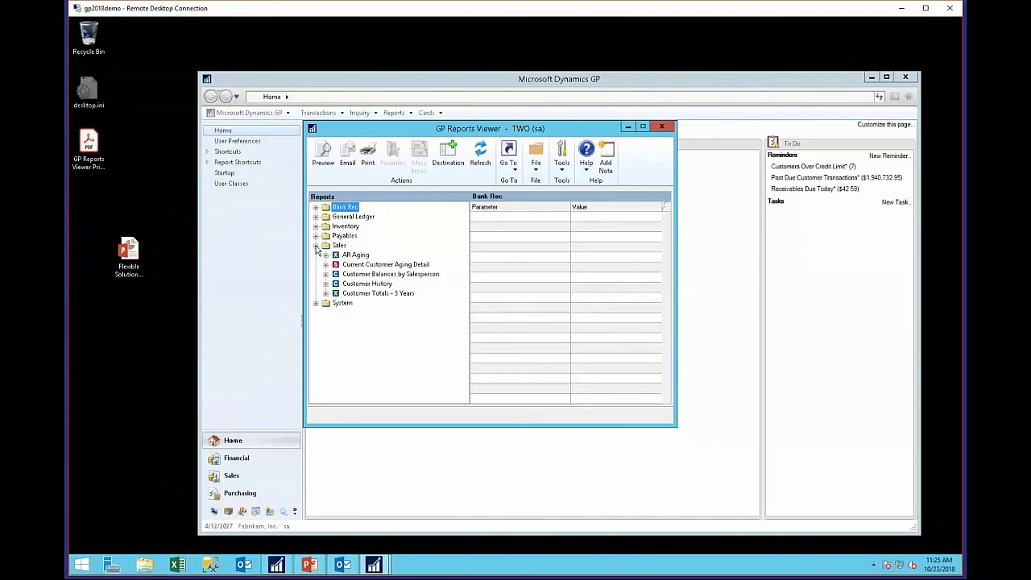
click(395, 279)
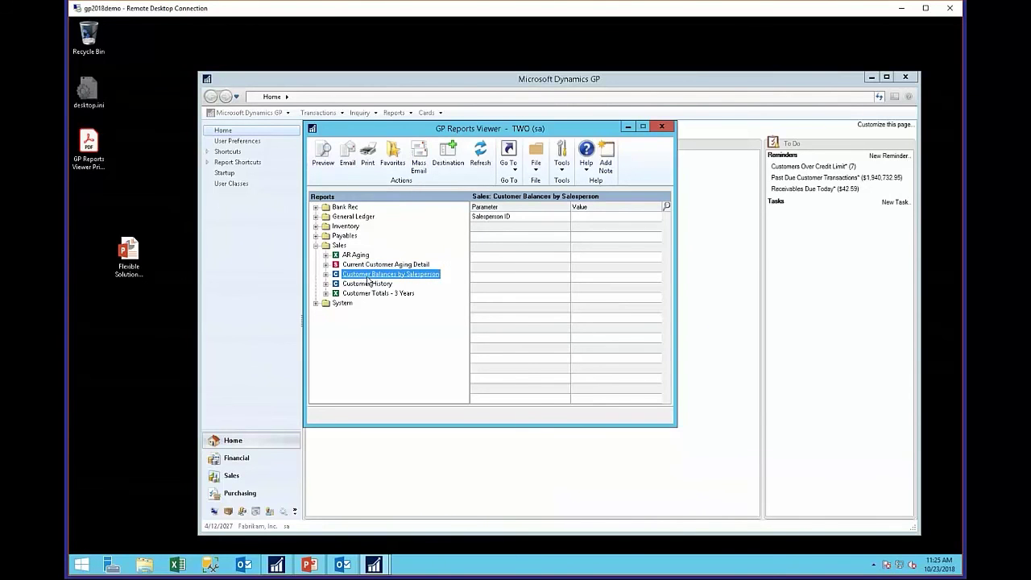
click(416, 163)
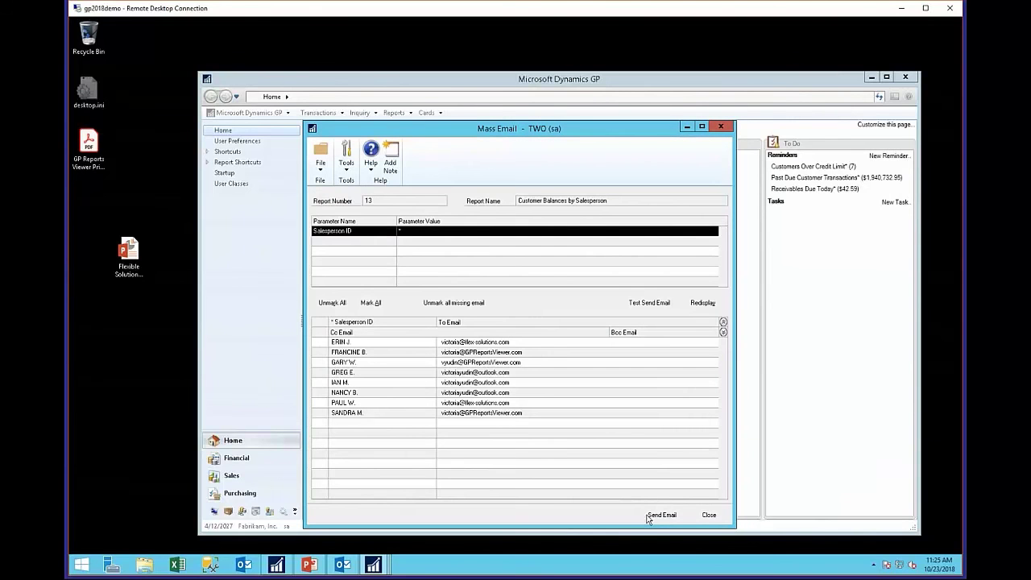
click(659, 516)
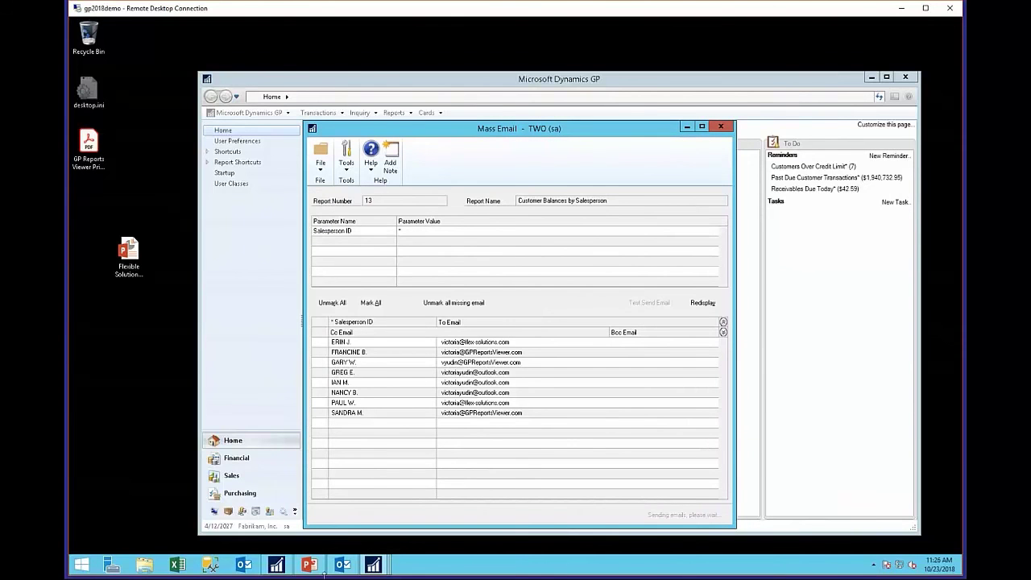
click(343, 565)
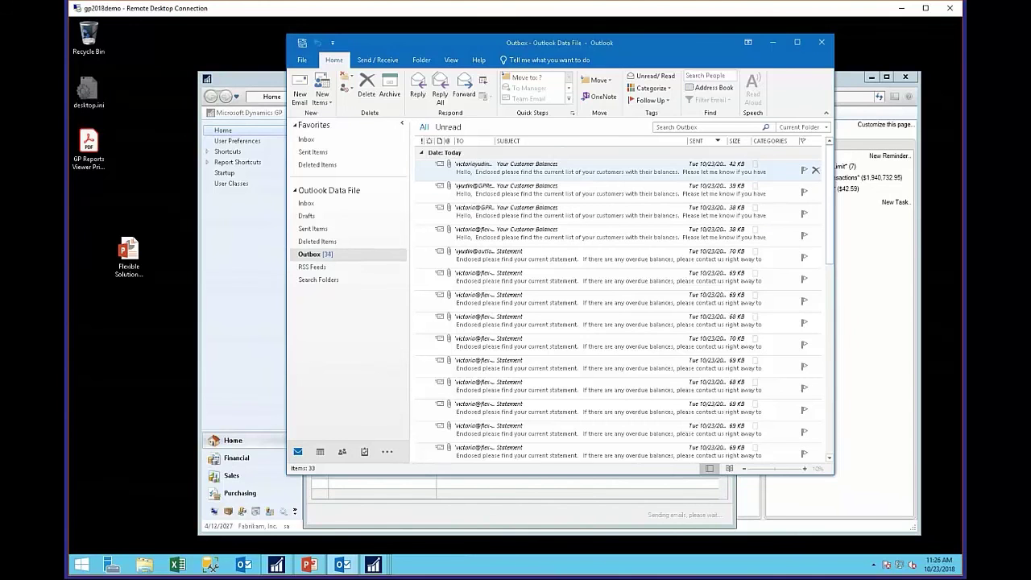
- Open the first Your Customer Balances e-mail's PDF attachment, scroll through it, and close it
double_click(563, 168)
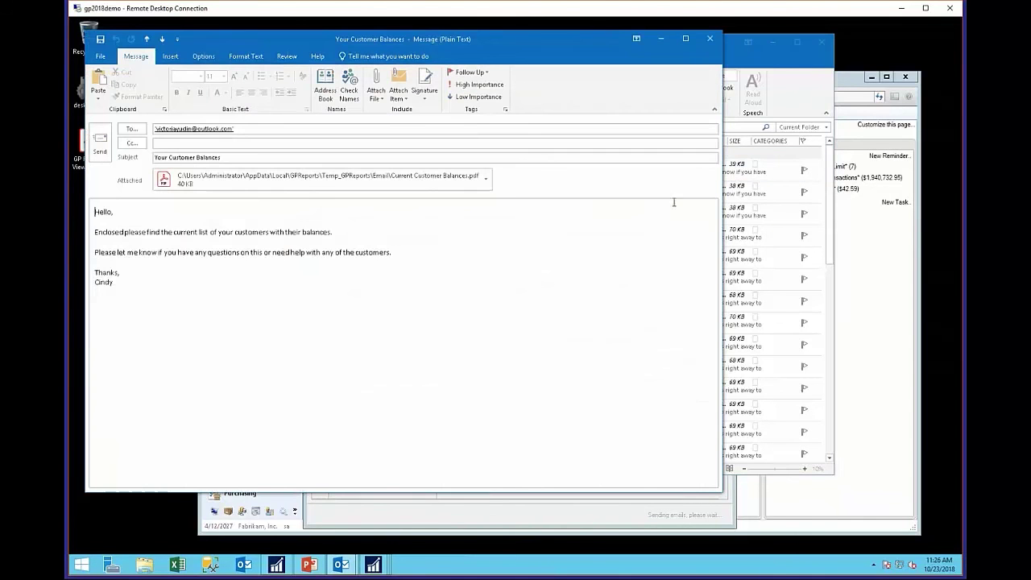
double_click(265, 179)
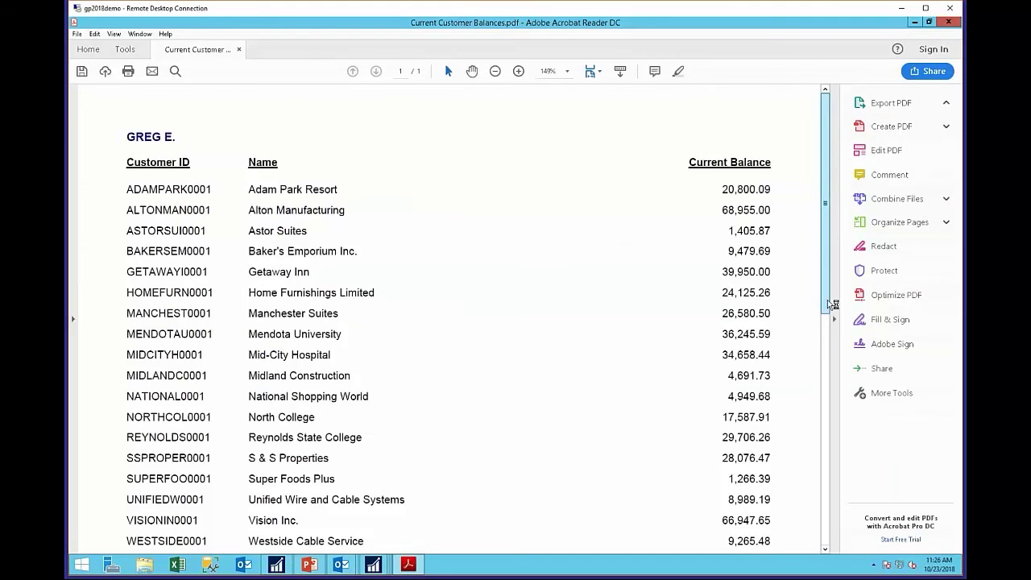
drag(830, 304, 833, 280)
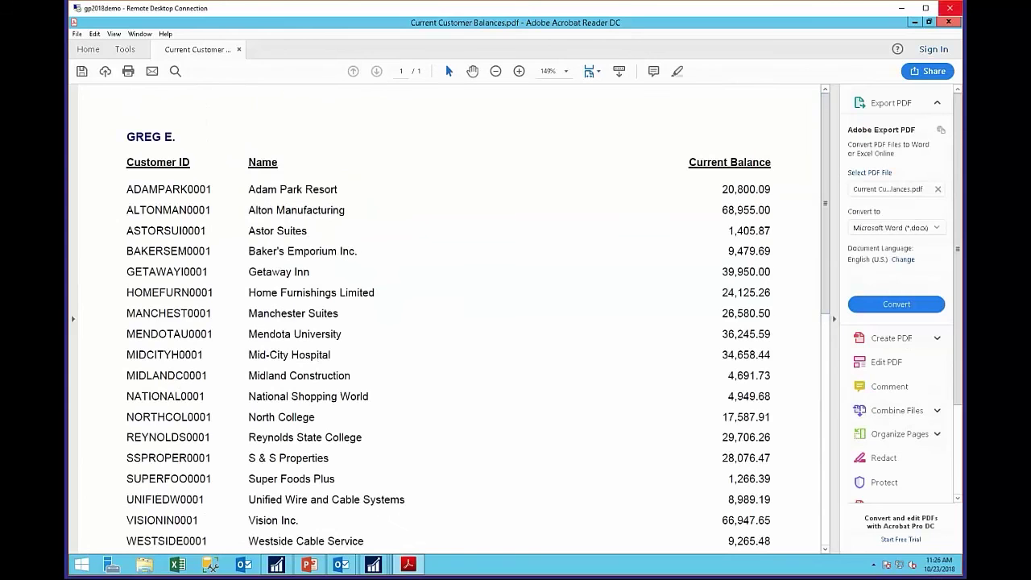
click(950, 21)
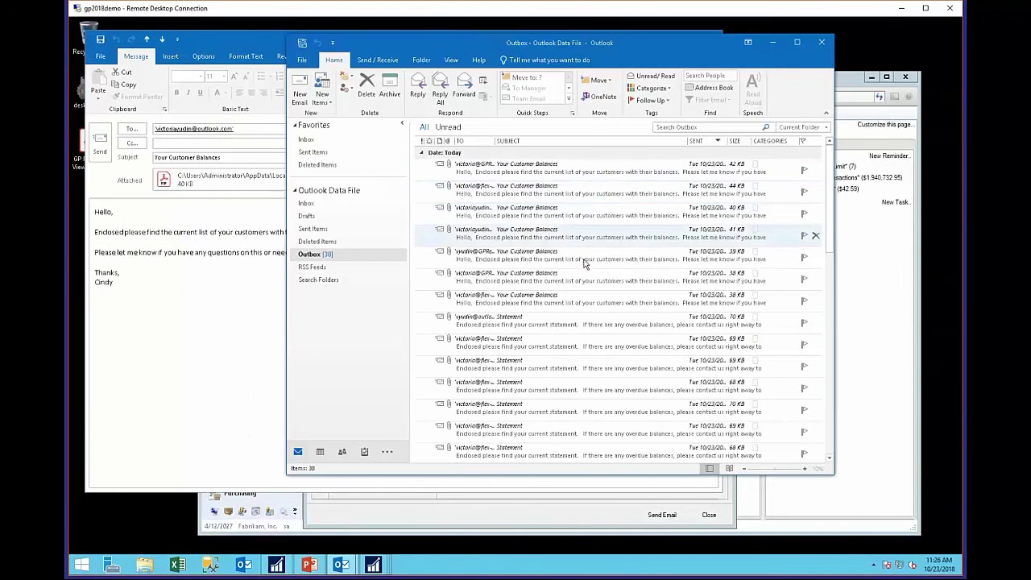
- Open another Your Customer Balances e-mail's Current Customer Balances (002).pdf attachment
double_click(570, 294)
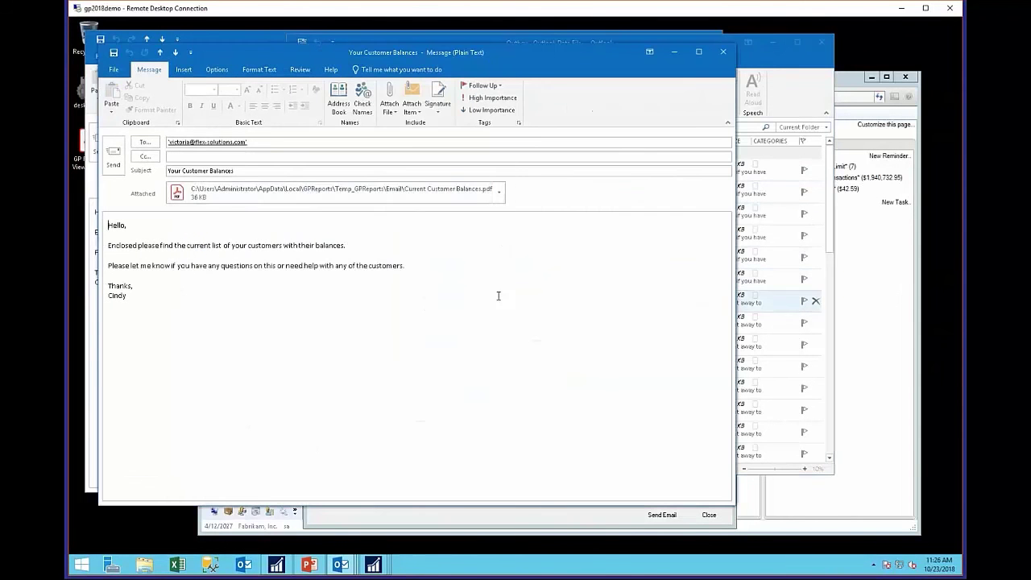
click(310, 192)
double_click(311, 192)
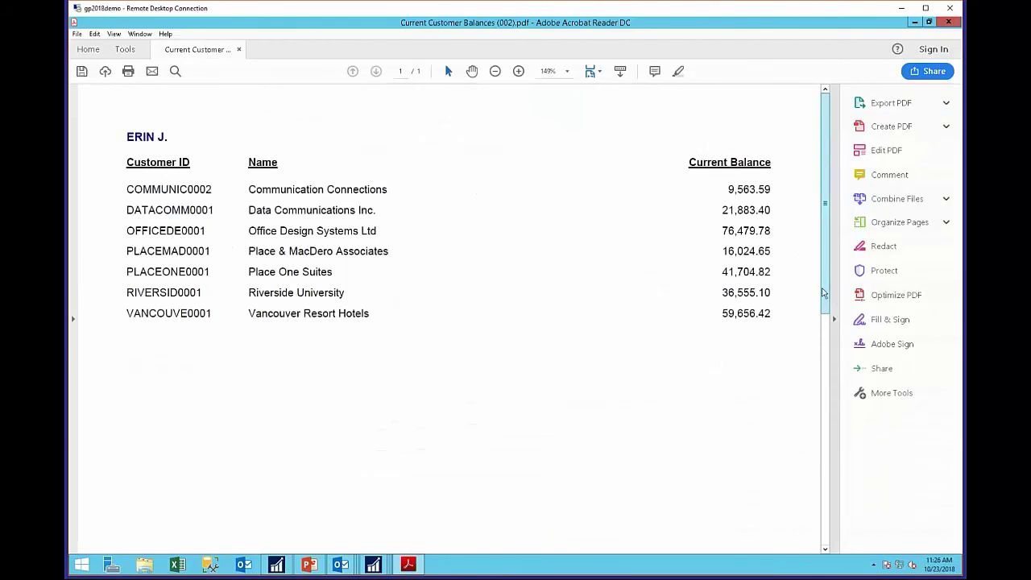
- Scroll through Current Customer Balances (002).pdf, then close it in Acrobat Reader
drag(827, 299, 834, 306)
scroll(835, 306, down, 5)
scroll(834, 307, up, 5)
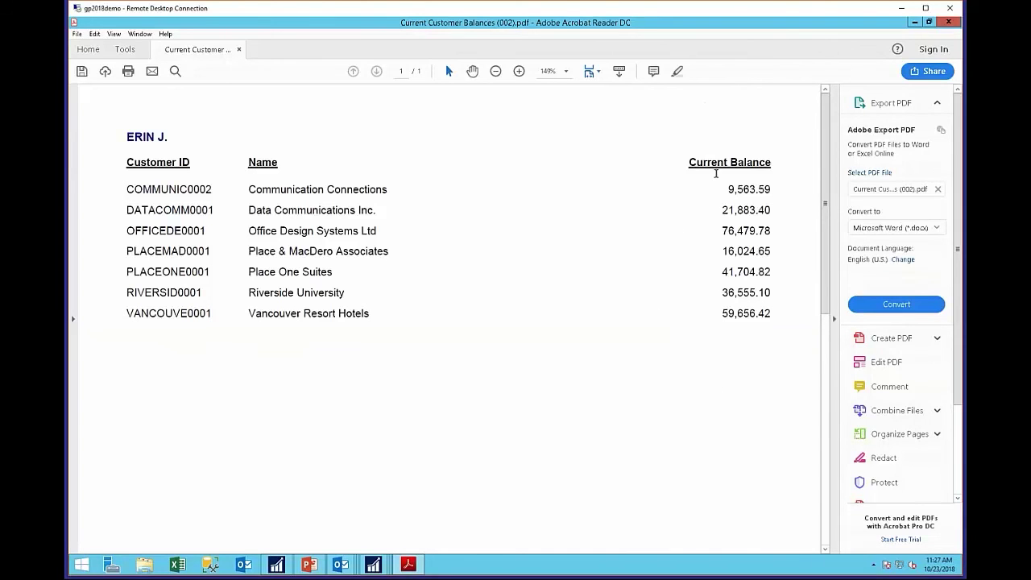
click(955, 25)
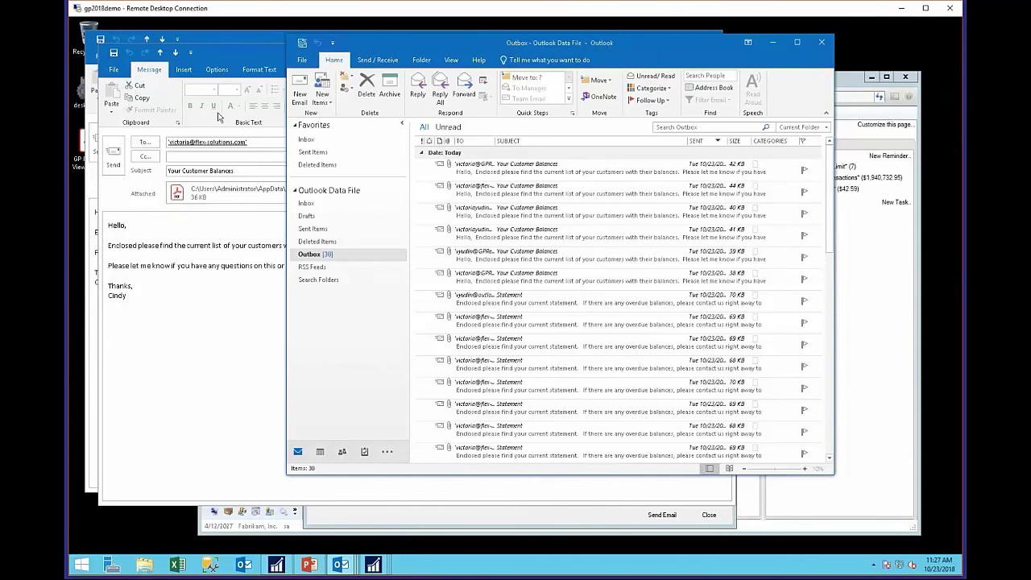
- View GP Reports Viewer Price List.pdf at one full page and 100% zoom, then return to the Thank you slide
double_click(79, 167)
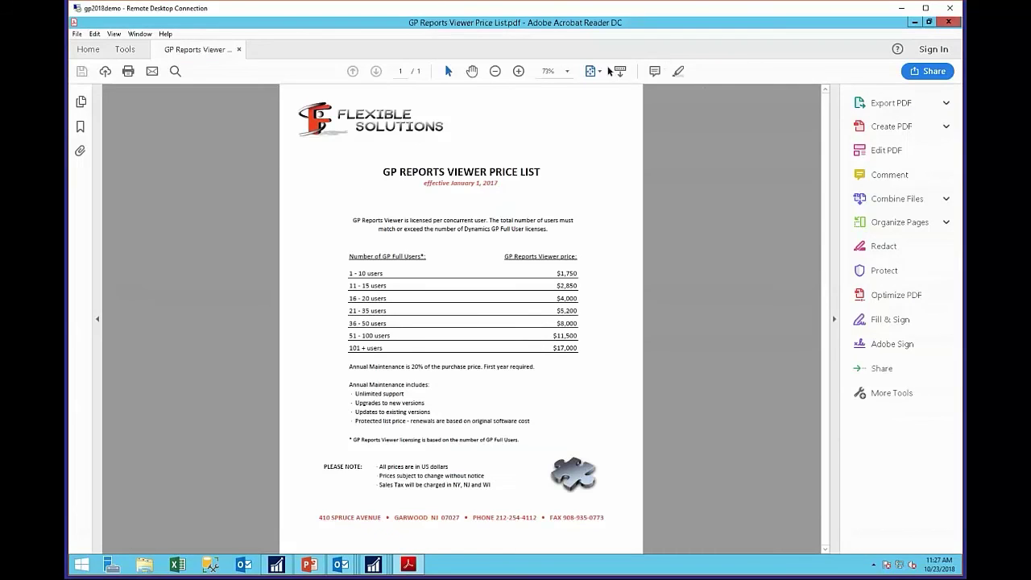
click(592, 73)
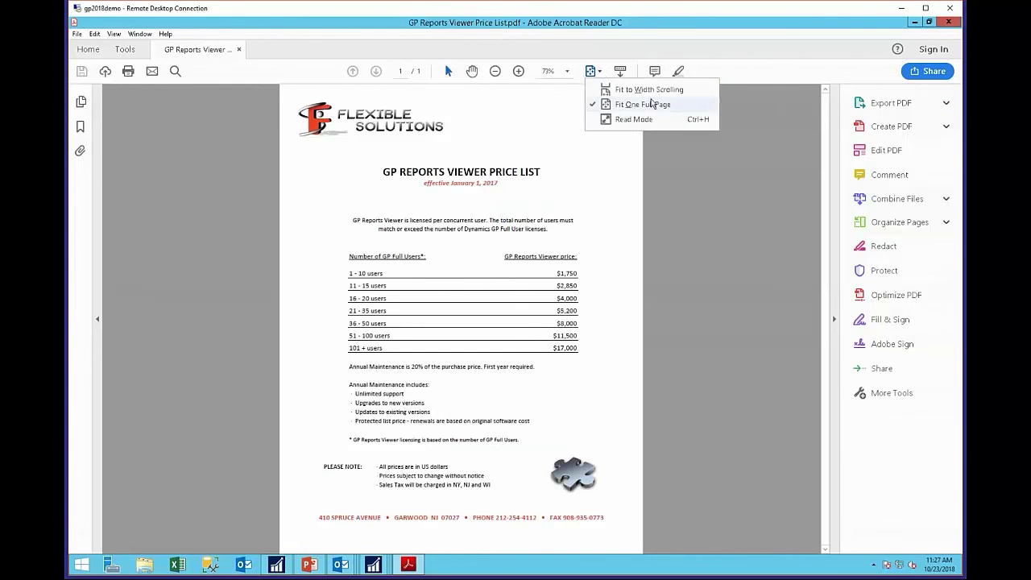
click(554, 71)
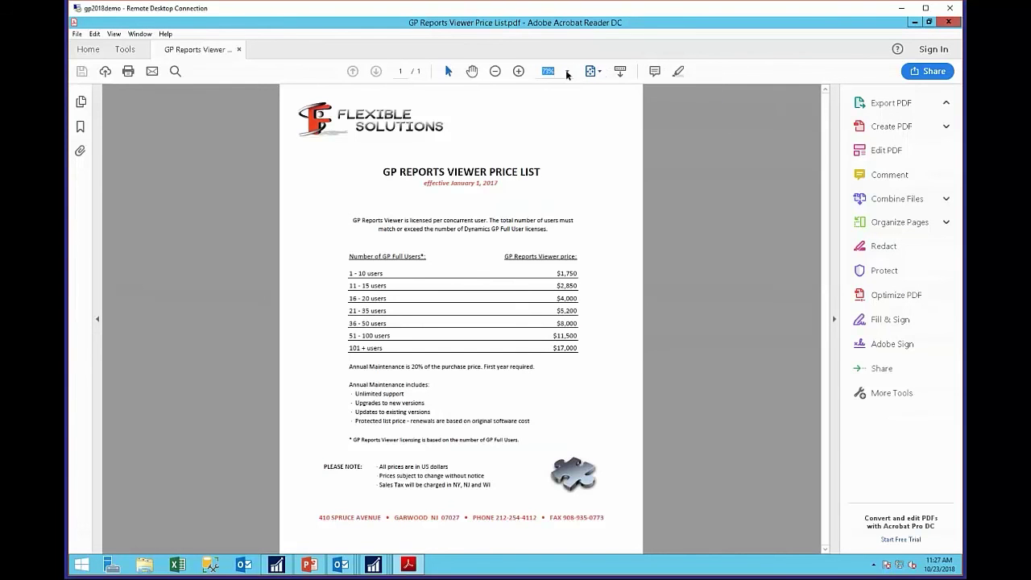
click(567, 71)
click(597, 156)
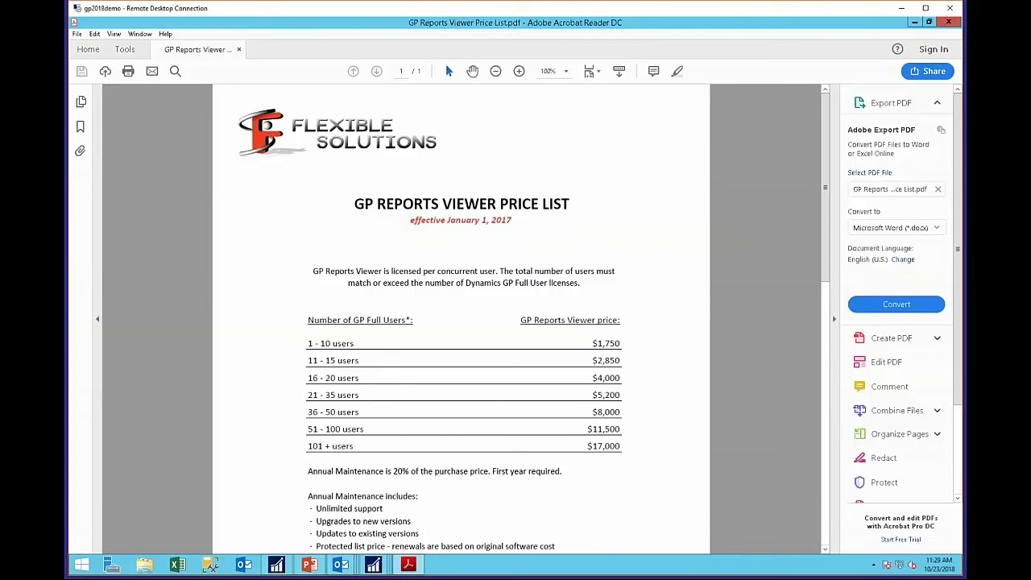
key(alt+Tab)
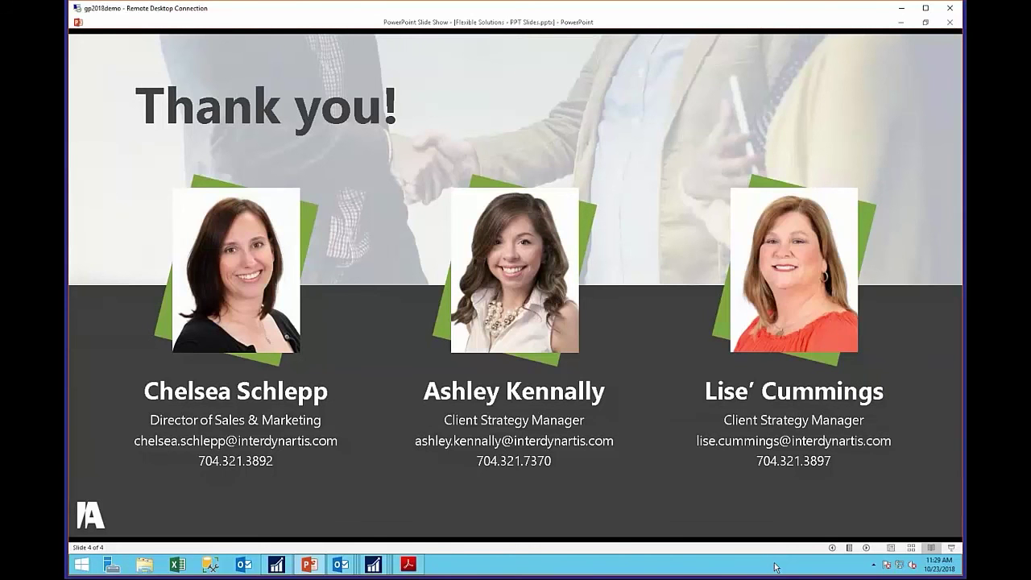